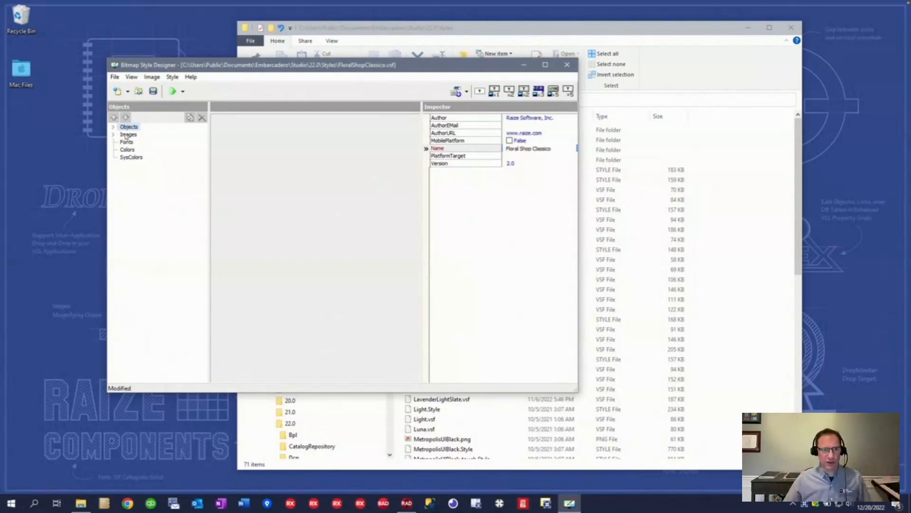
Step: Examine the style's images style.png, style15x.png and style20x.png one after another
{"action": "double_click", "coordinate": [126, 135]}
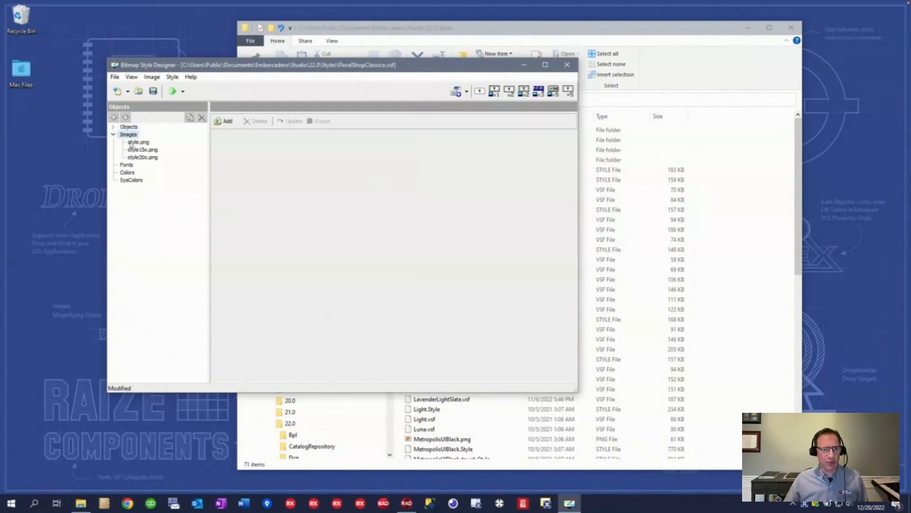
{"action": "left_click", "coordinate": [135, 143]}
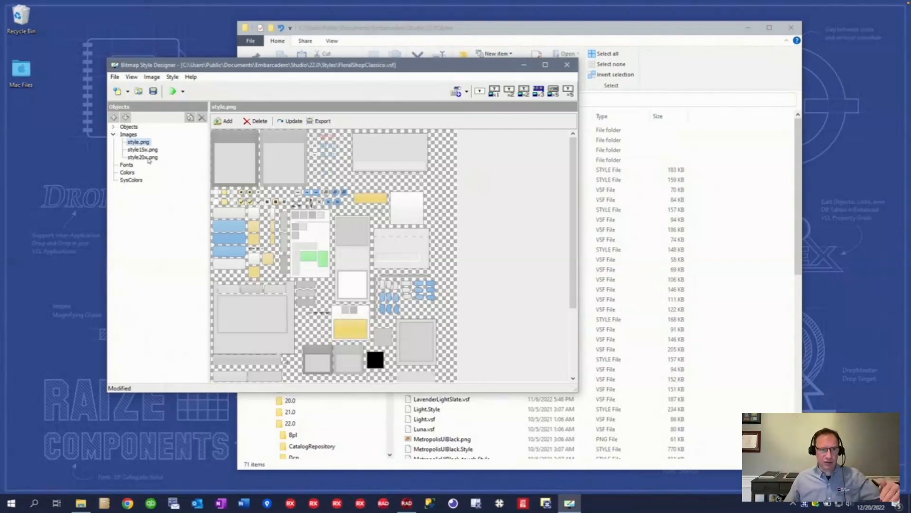
{"action": "left_click", "coordinate": [143, 150]}
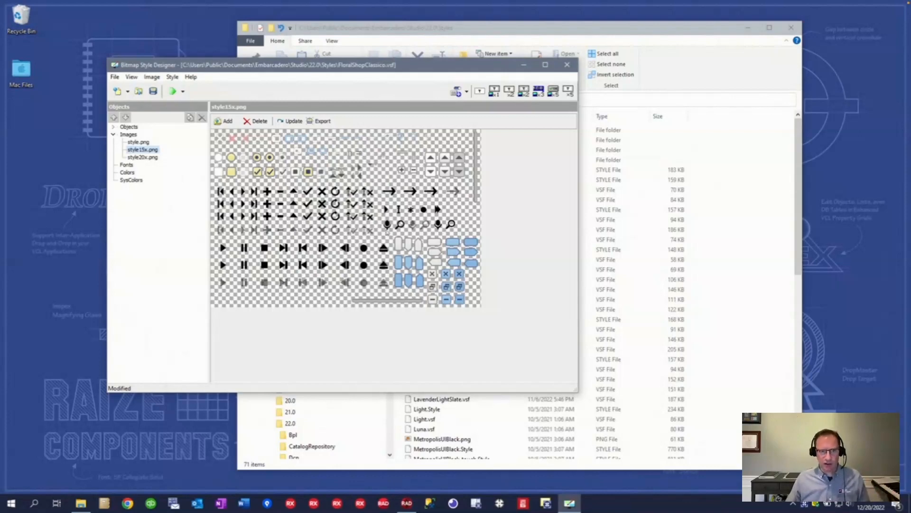
{"action": "left_click", "coordinate": [144, 157]}
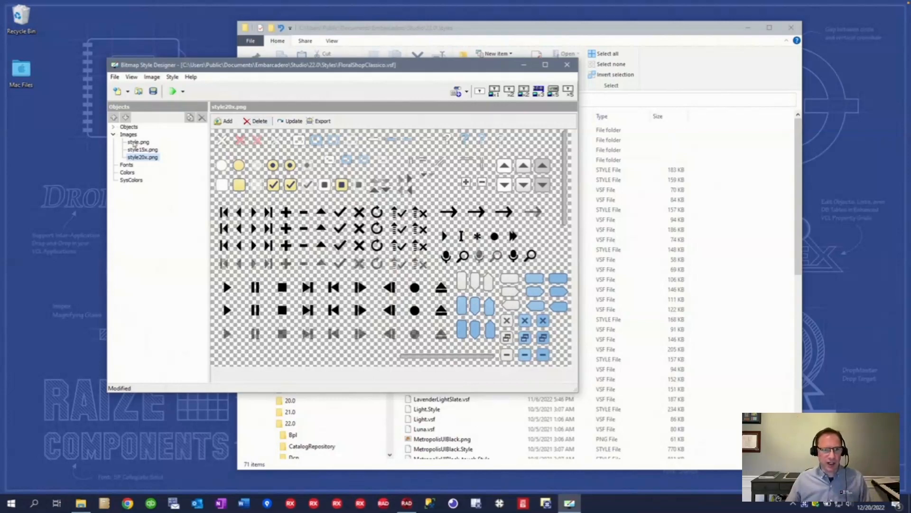
Step: Export the style's images to the folder Y:\Conferences\Sessions\VCL Styles
{"action": "left_click", "coordinate": [135, 143]}
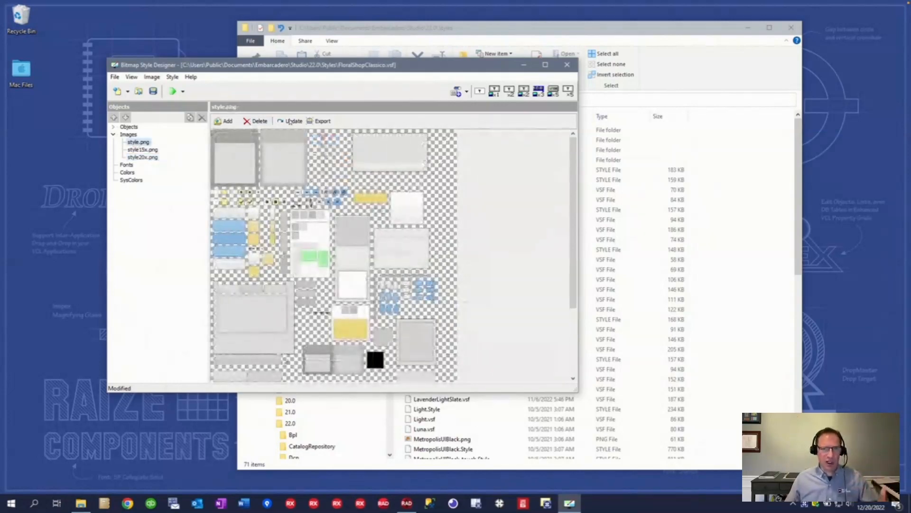
{"action": "left_click", "coordinate": [323, 121]}
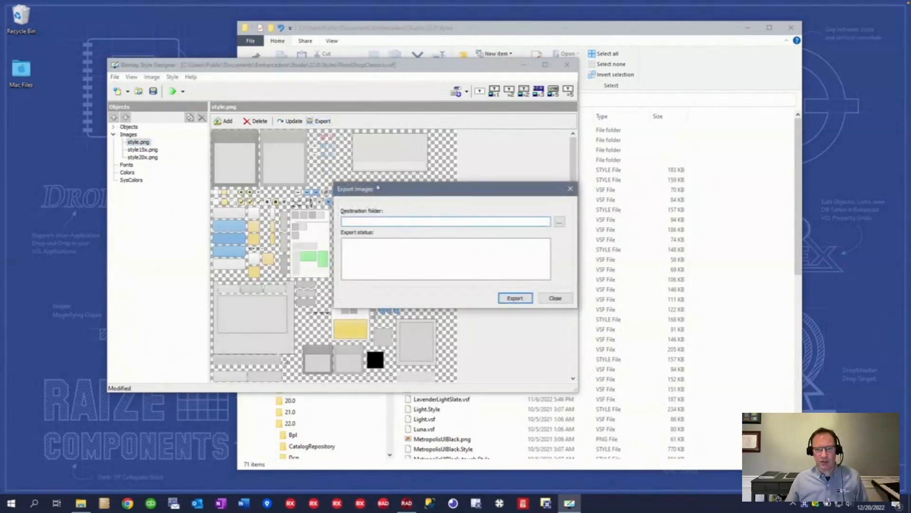
{"action": "left_click", "coordinate": [559, 222]}
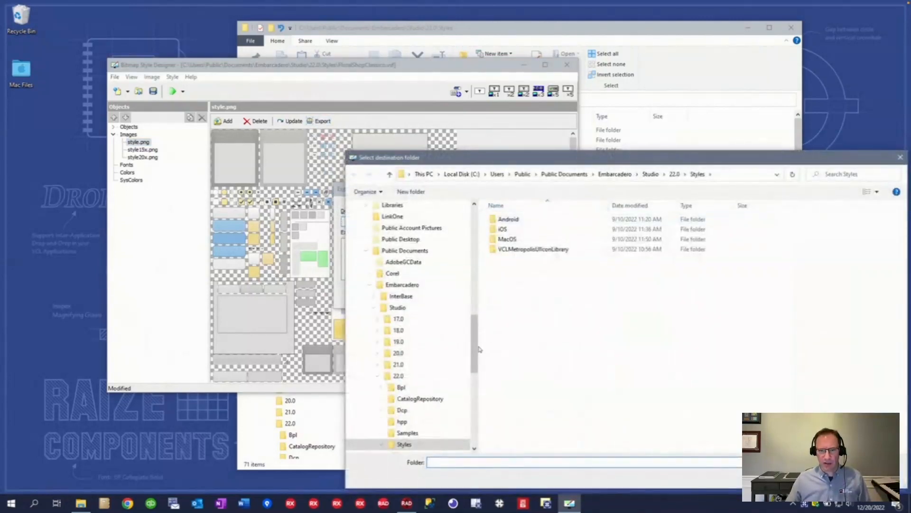
{"action": "left_click_drag", "start_coordinate": [476, 353], "coordinate": [480, 433]}
{"action": "left_click", "coordinate": [394, 411]}
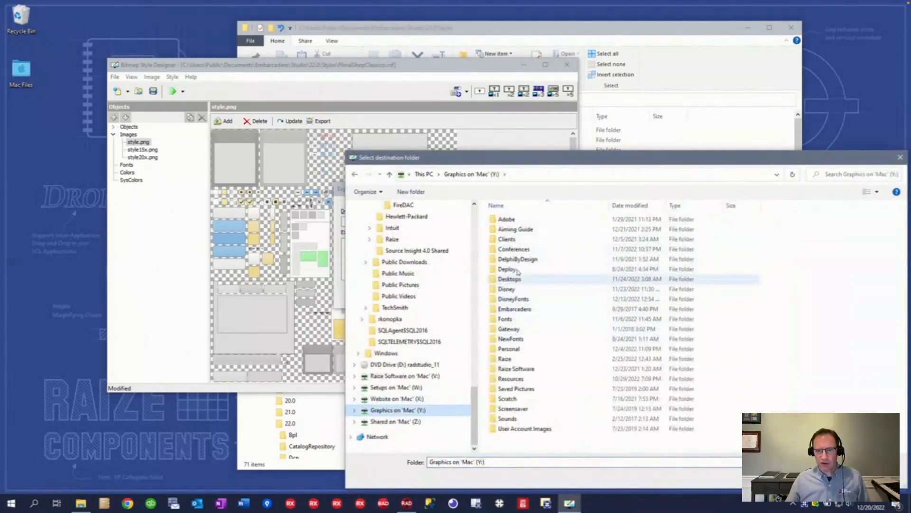
{"action": "double_click", "coordinate": [512, 249]}
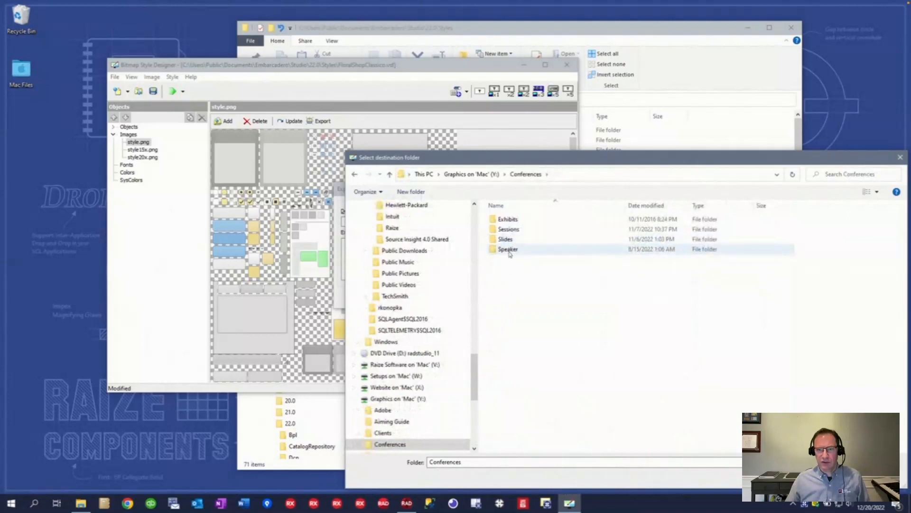
{"action": "double_click", "coordinate": [508, 229]}
{"action": "double_click", "coordinate": [507, 259]}
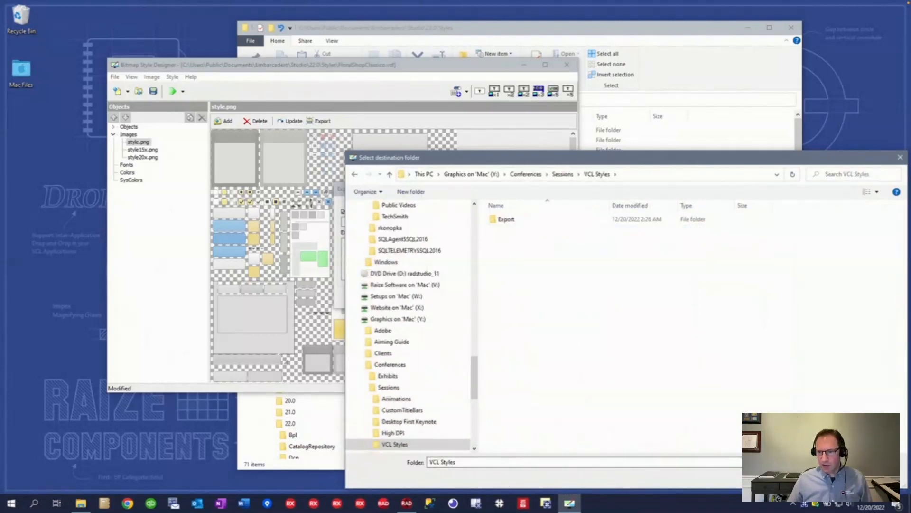
{"action": "left_click", "coordinate": [828, 476]}
{"action": "left_click", "coordinate": [520, 299]}
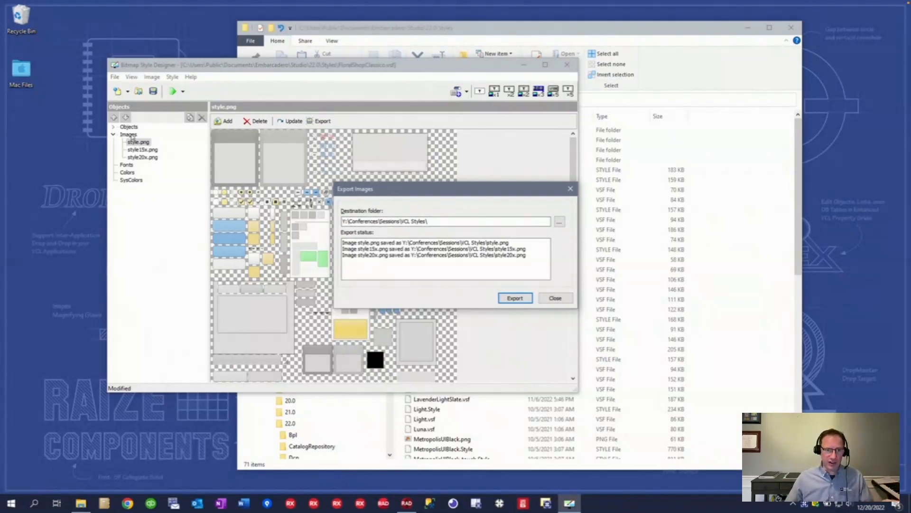
{"action": "left_click", "coordinate": [556, 298]}
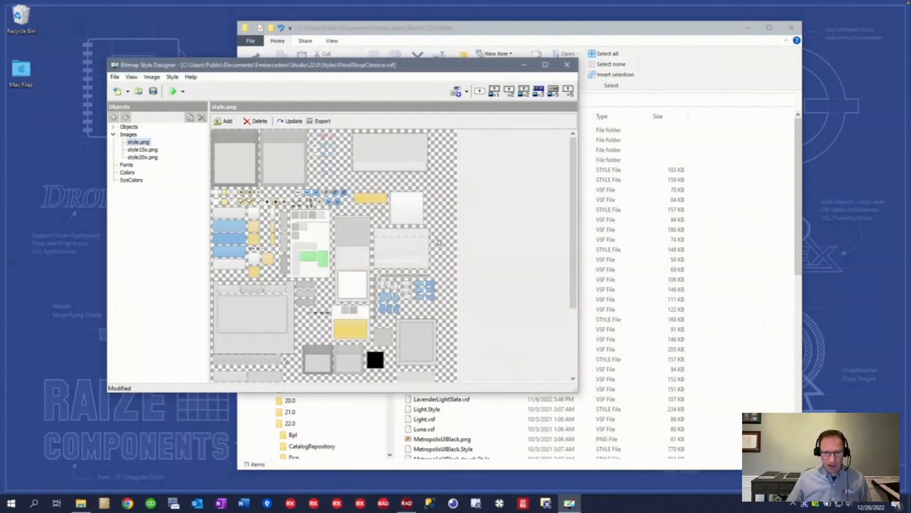
Step: Switch to the Mac desktop and open the exported style.png, style15x.png and style20x.png from the VCL Styles folder in Adobe Photoshop 2022
{"action": "key", "text": "ctrl+Left"}
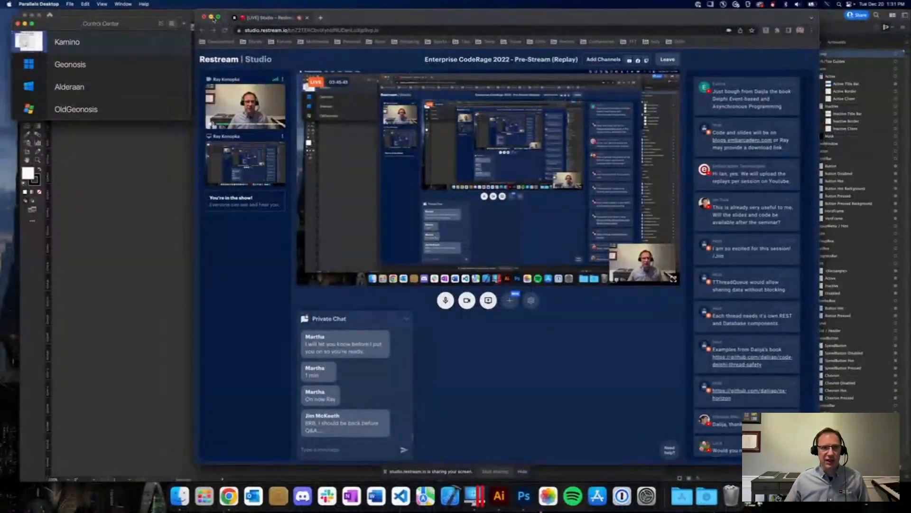
{"action": "left_click", "coordinate": [211, 17]}
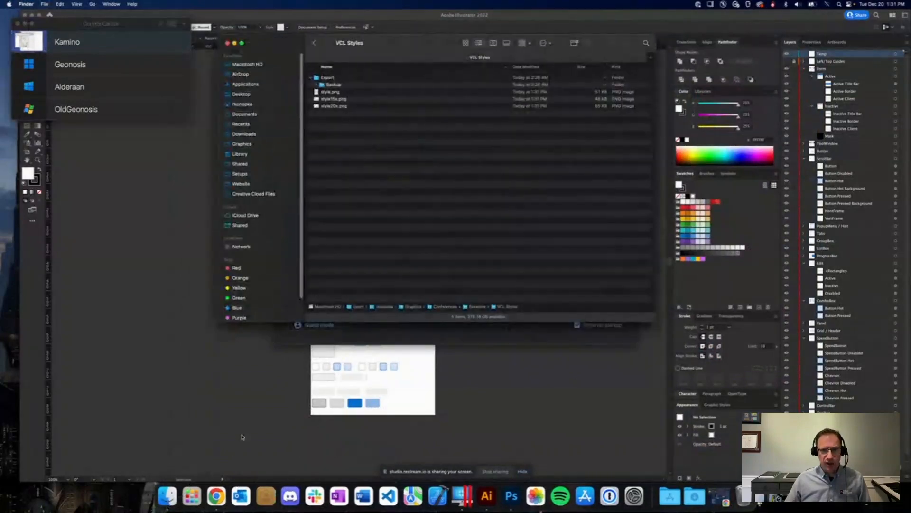
{"action": "left_click", "coordinate": [333, 92]}
{"action": "left_click", "coordinate": [337, 106], "text": "shift"}
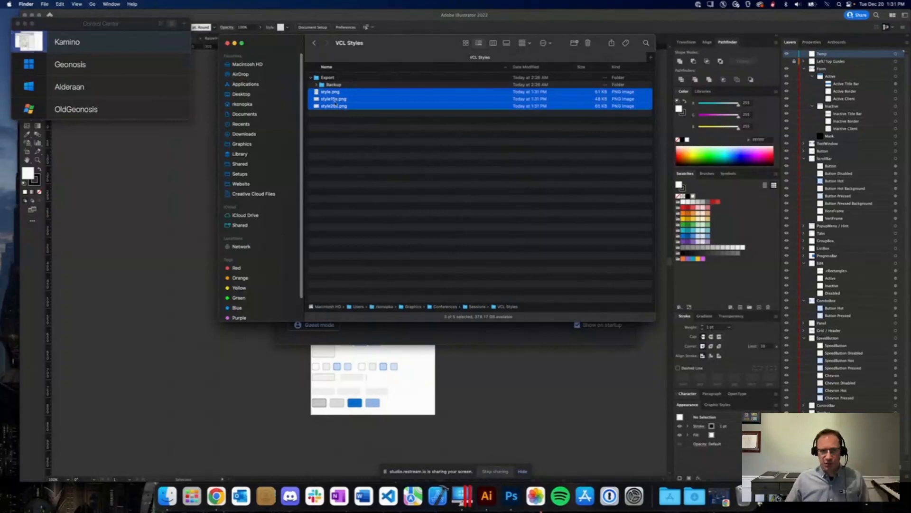
{"action": "right_click", "coordinate": [337, 100]}
{"action": "mouse_move", "coordinate": [365, 124]}
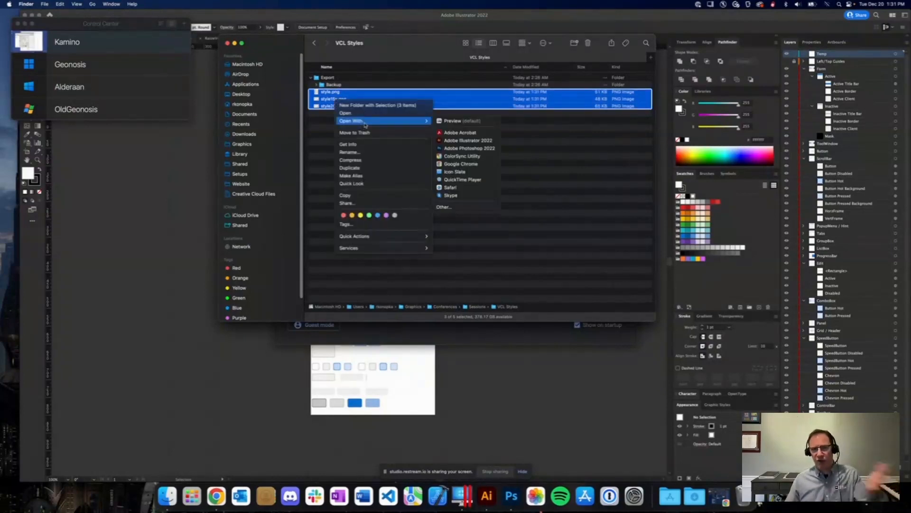
{"action": "left_click", "coordinate": [480, 148]}
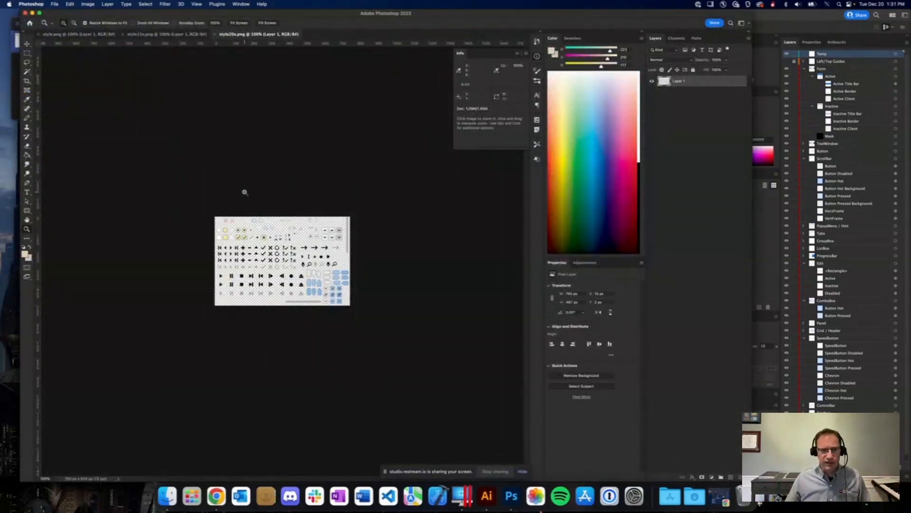
Step: Examine style.png, style15x.png and style20x.png enlarged to compare their interface elements
{"action": "left_click", "coordinate": [78, 34]}
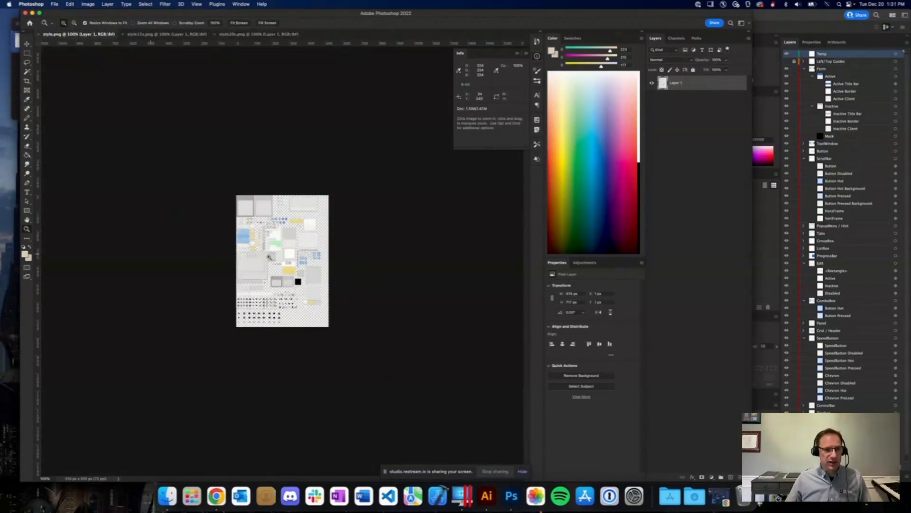
{"action": "left_click", "coordinate": [291, 260]}
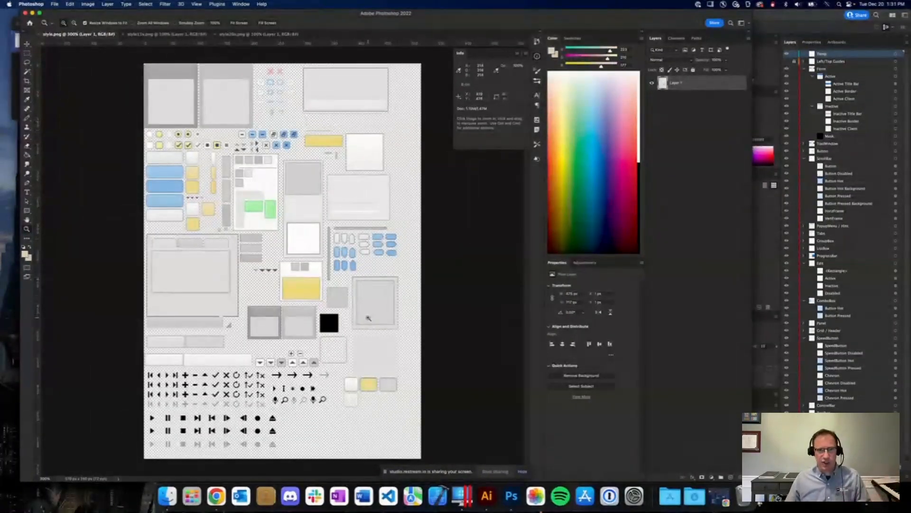
{"action": "left_click", "coordinate": [166, 35]}
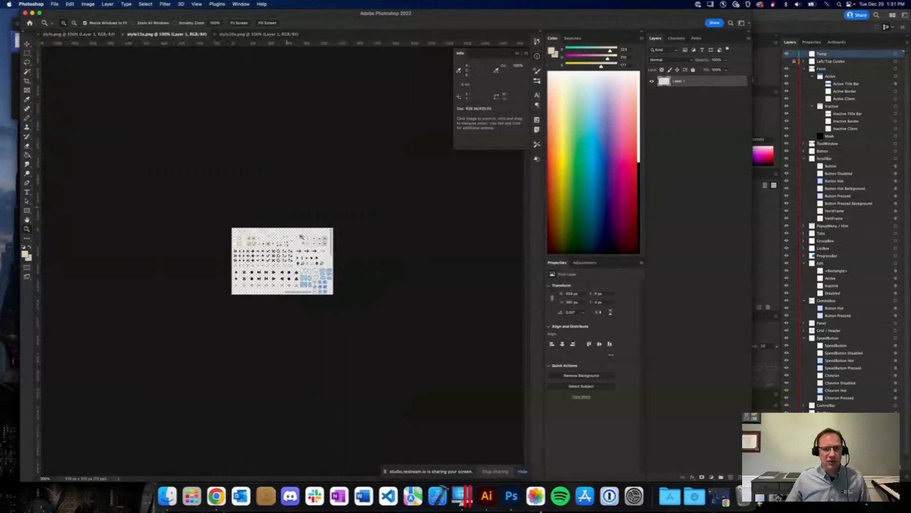
{"action": "left_click", "coordinate": [249, 33]}
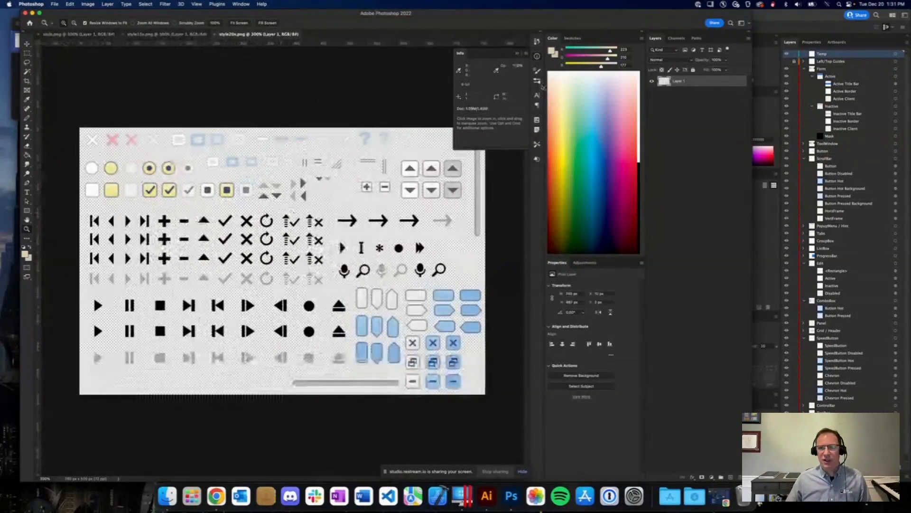
Step: Shift the colours of style.png with a Hue/Saturation adjustment, setting the hue to 57
{"action": "left_click", "coordinate": [55, 34]}
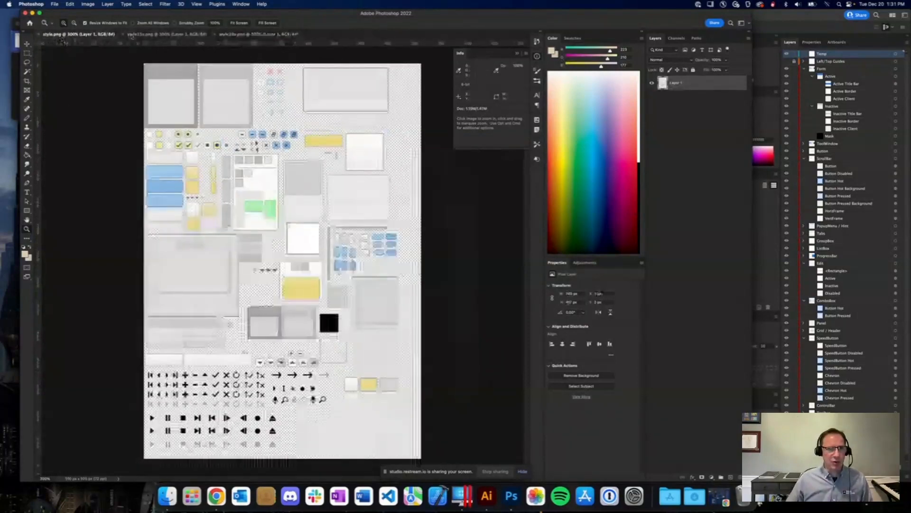
{"action": "left_click", "coordinate": [88, 5]}
{"action": "mouse_move", "coordinate": [123, 24]}
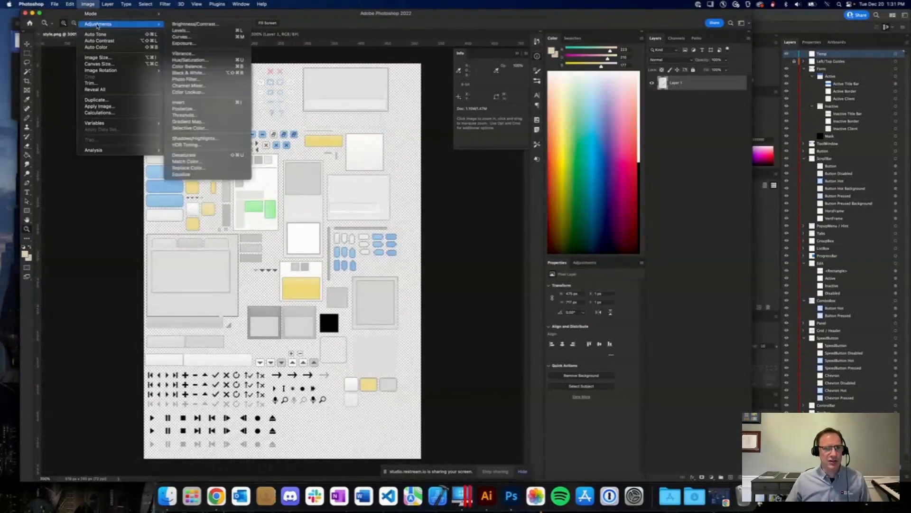
{"action": "left_click", "coordinate": [185, 59]}
{"action": "left_click", "coordinate": [458, 163]}
{"action": "type", "text": "67"}
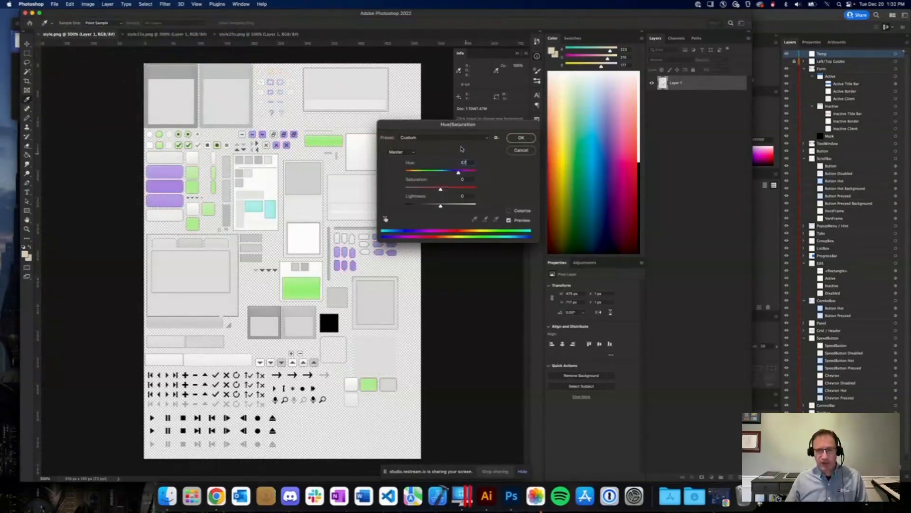
{"action": "left_click", "coordinate": [521, 138]}
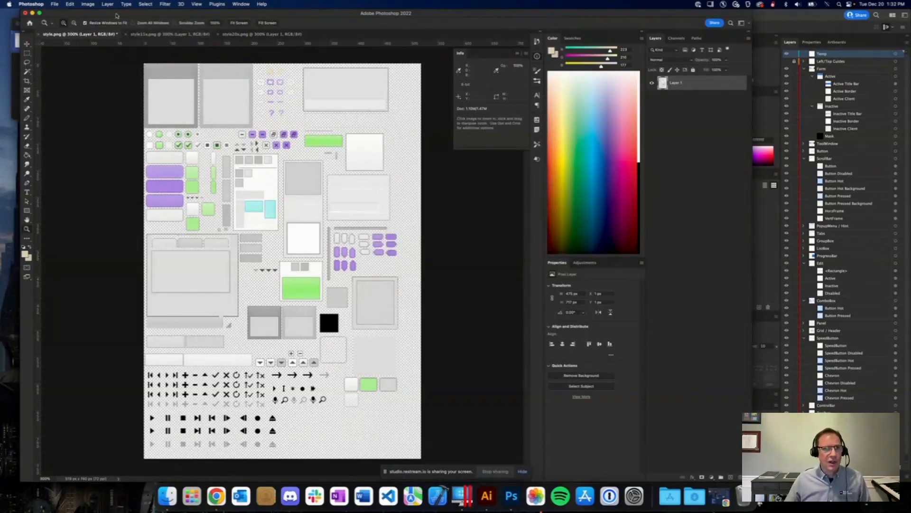
Step: Apply a Violet photo filter at 25% density to style.png
{"action": "left_click", "coordinate": [88, 5]}
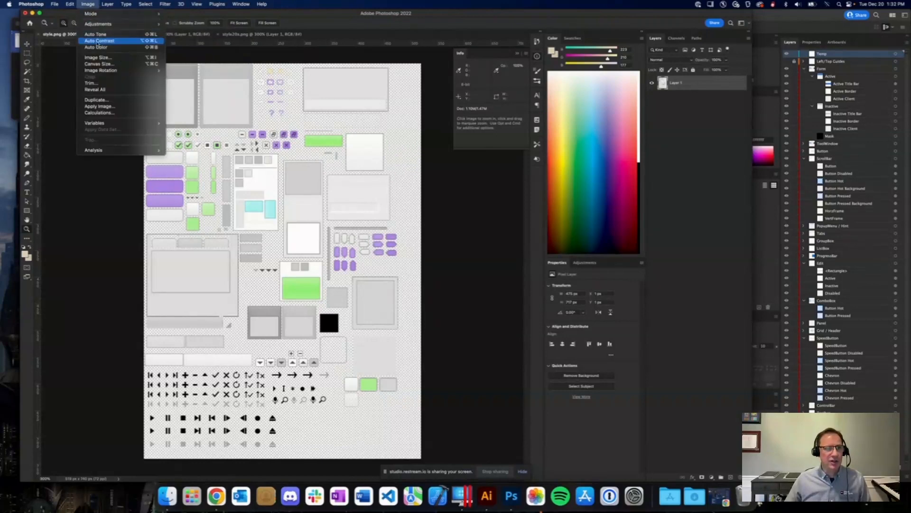
{"action": "mouse_move", "coordinate": [102, 23]}
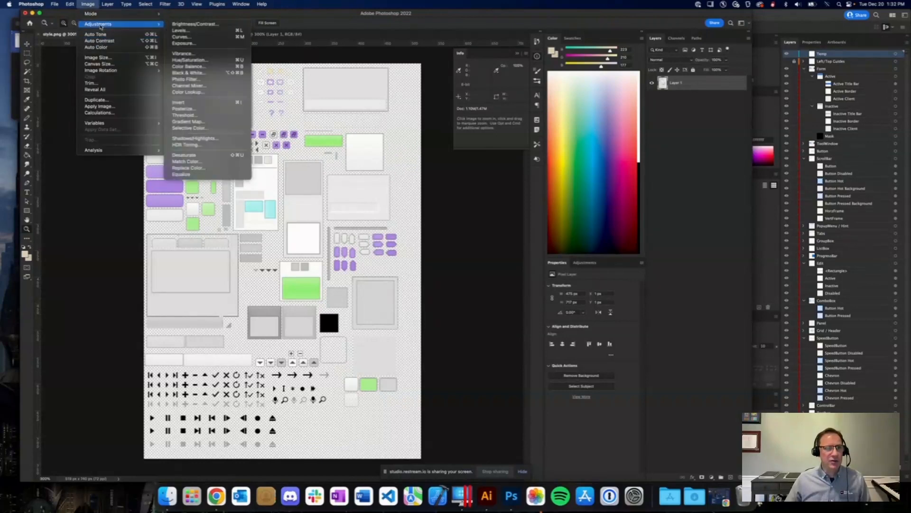
{"action": "left_click", "coordinate": [205, 81]}
{"action": "left_click", "coordinate": [494, 158]}
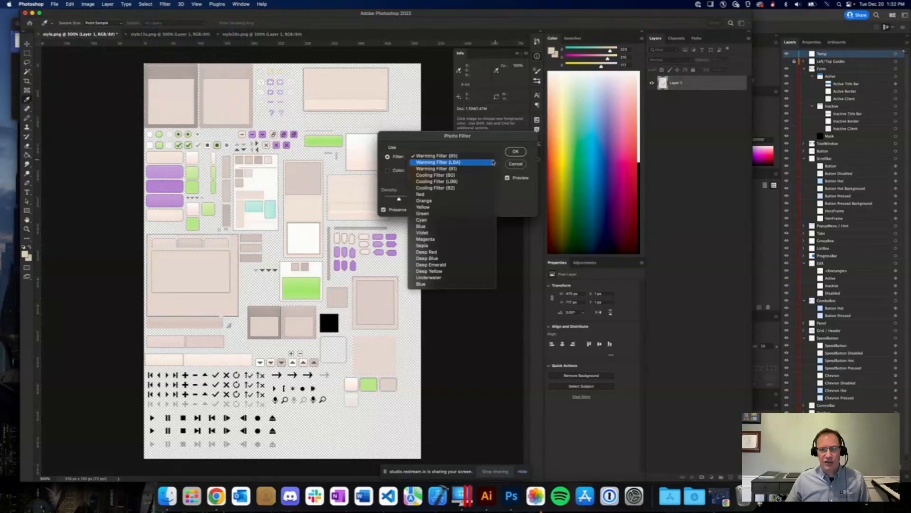
{"action": "left_click", "coordinate": [430, 234]}
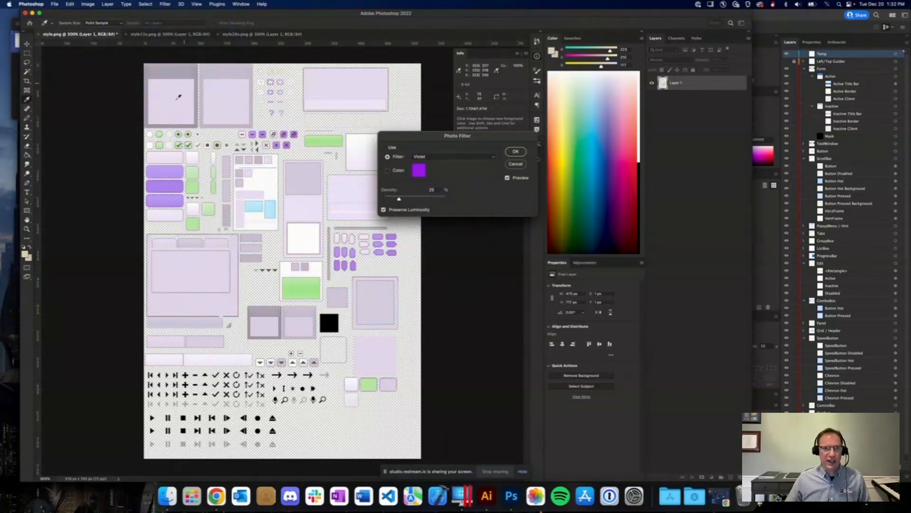
{"action": "left_click", "coordinate": [516, 152]}
{"action": "key", "text": "z"}
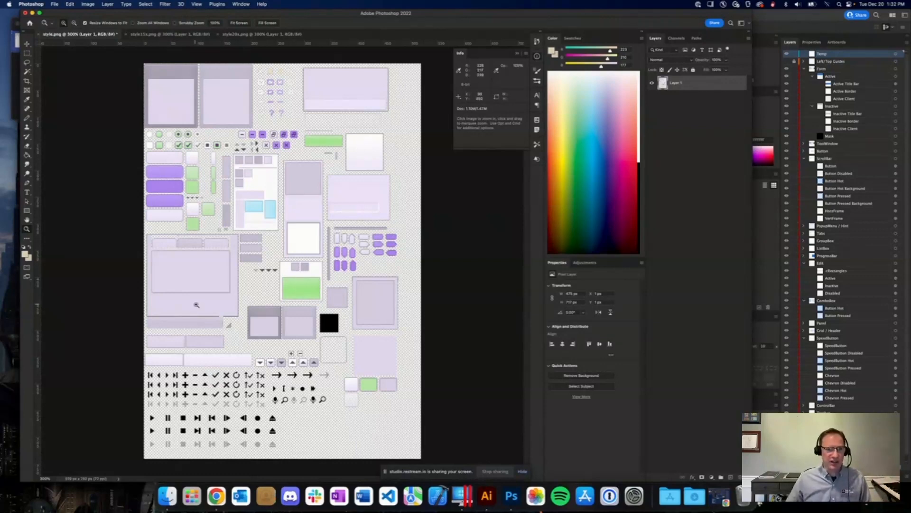
Step: Set the hue of style15x.png to 57 with a Hue/Saturation adjustment
{"action": "left_click", "coordinate": [159, 35]}
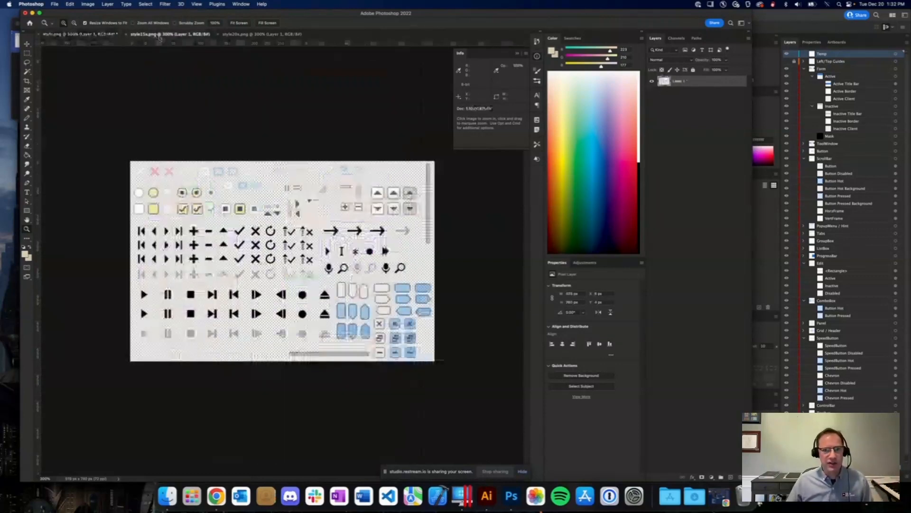
{"action": "left_click", "coordinate": [97, 4]}
{"action": "mouse_move", "coordinate": [119, 24]}
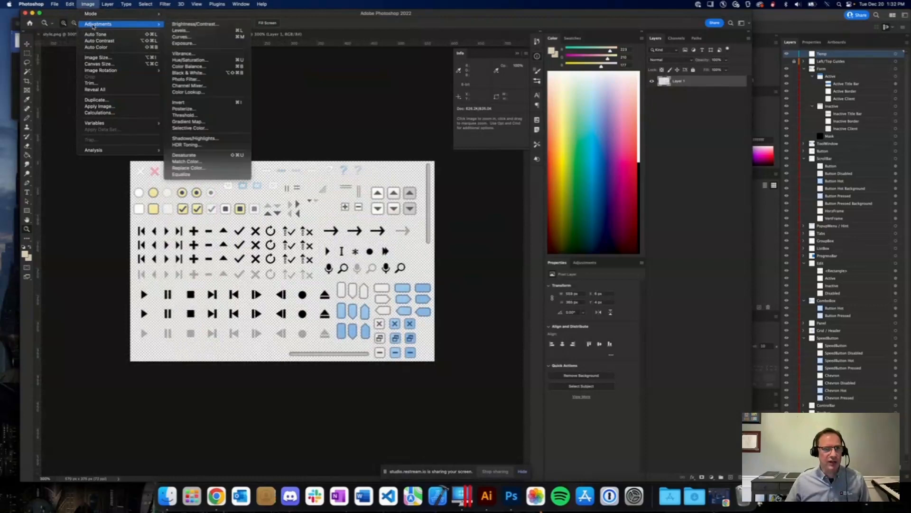
{"action": "left_click", "coordinate": [188, 61]}
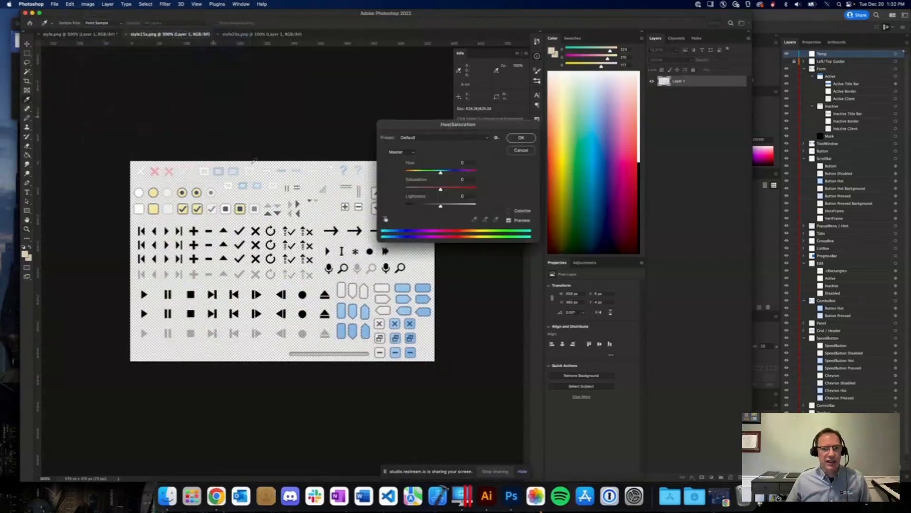
{"action": "left_click_drag", "start_coordinate": [467, 164], "coordinate": [458, 164]}
{"action": "type", "text": "57"}
{"action": "left_click", "coordinate": [521, 138]}
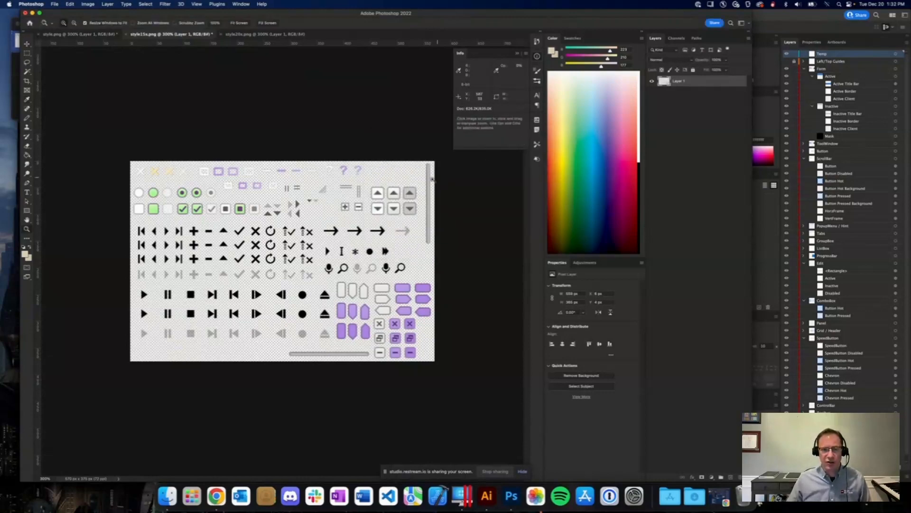
Step: Apply a Violet photo filter at 25% density to style15x.png
{"action": "left_click", "coordinate": [90, 5]}
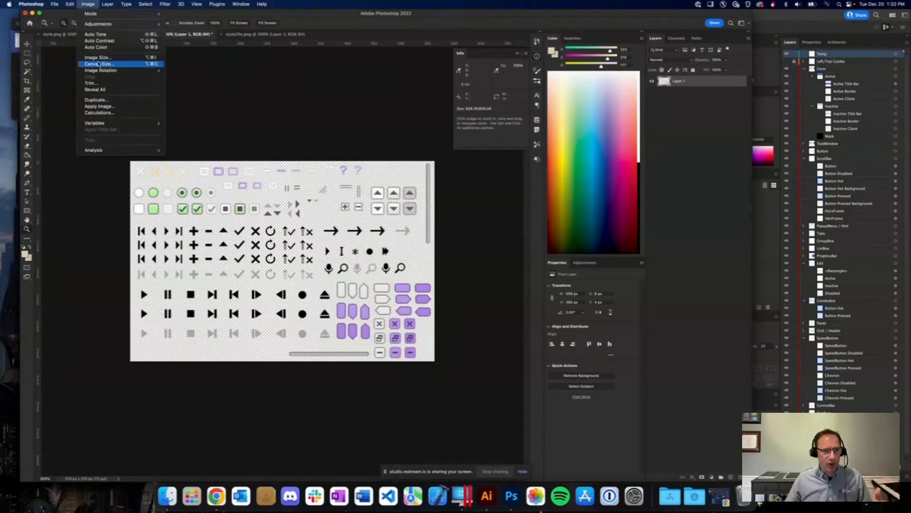
{"action": "mouse_move", "coordinate": [102, 24]}
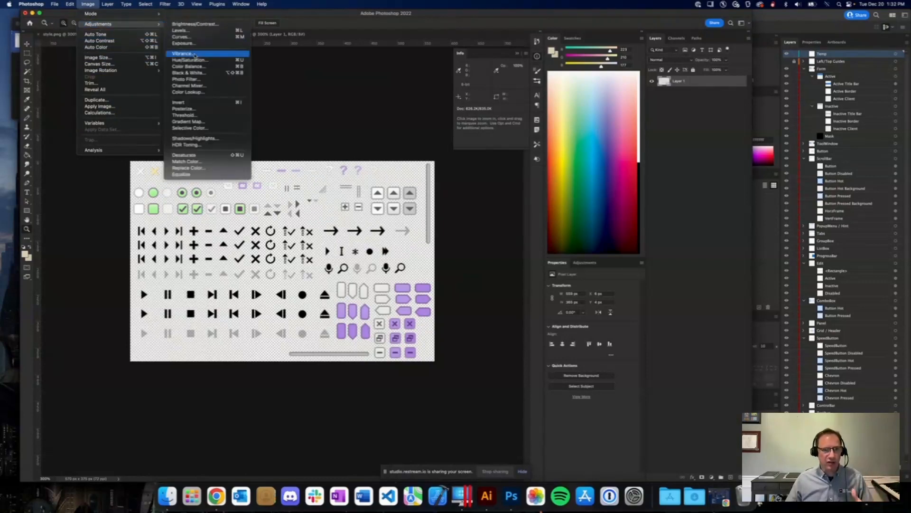
{"action": "left_click", "coordinate": [199, 79]}
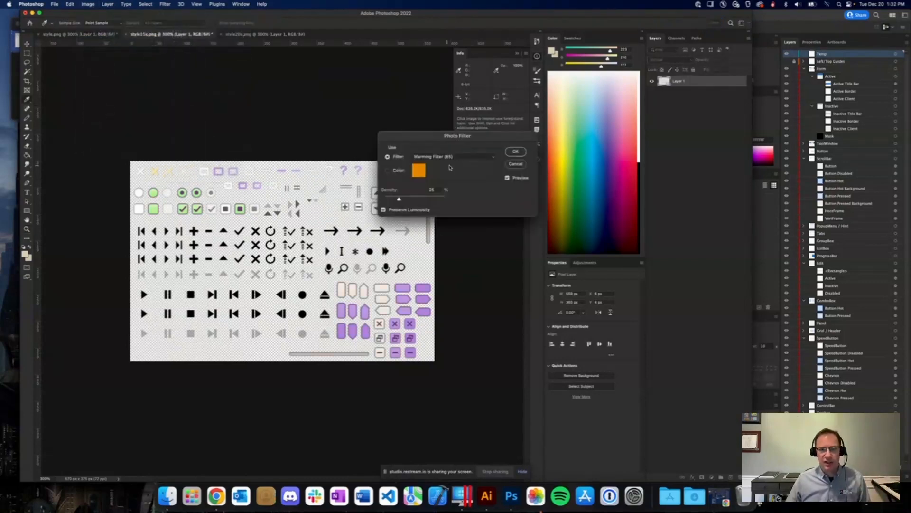
{"action": "left_click", "coordinate": [450, 157]}
{"action": "left_click", "coordinate": [441, 235]}
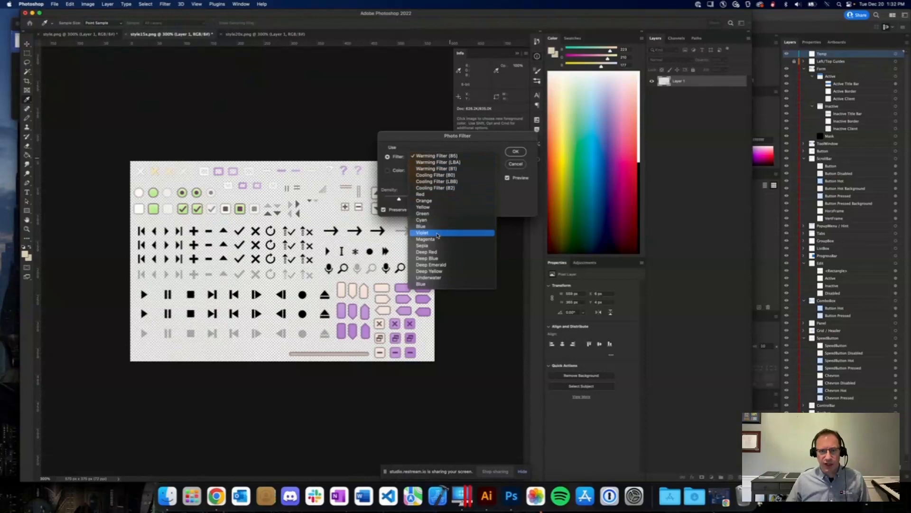
{"action": "left_click", "coordinate": [516, 152]}
{"action": "key", "text": "z"}
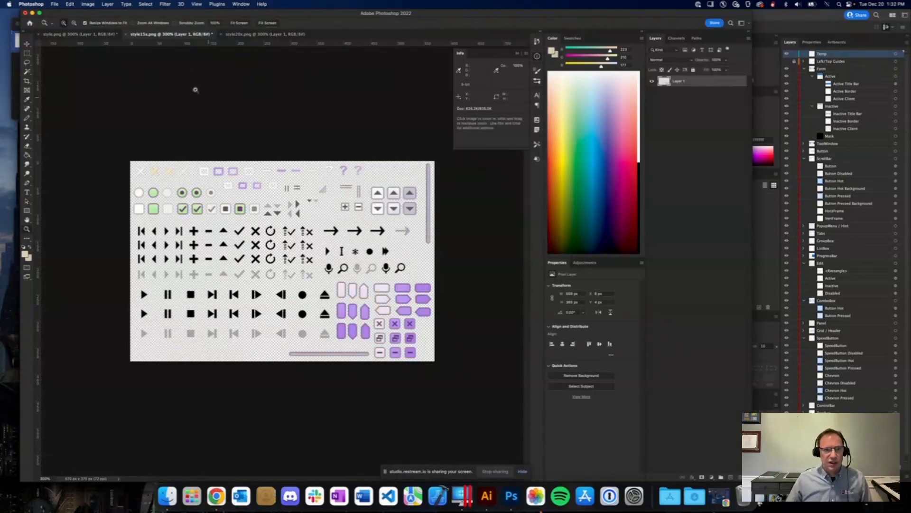
Step: Shift the colours of style20x.png with a Hue/Saturation adjustment, setting the hue to 57
{"action": "left_click", "coordinate": [243, 36]}
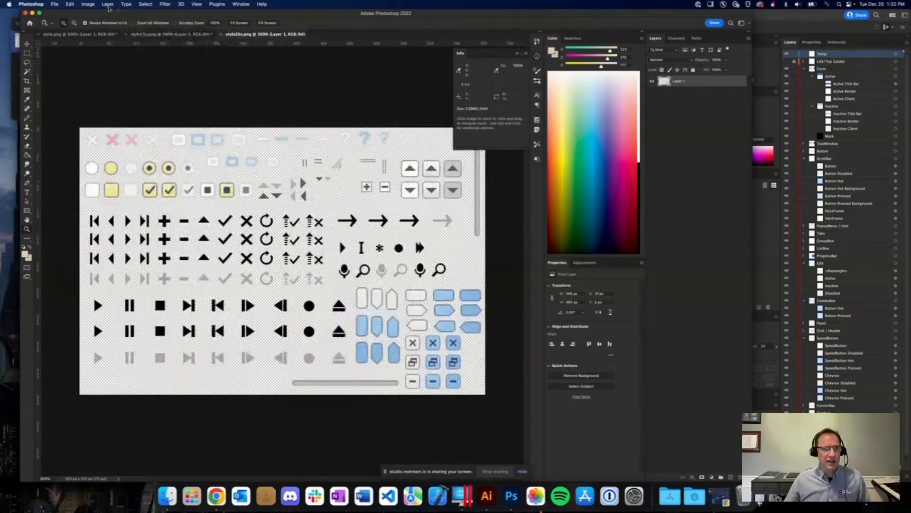
{"action": "left_click", "coordinate": [88, 5]}
{"action": "mouse_move", "coordinate": [103, 24]}
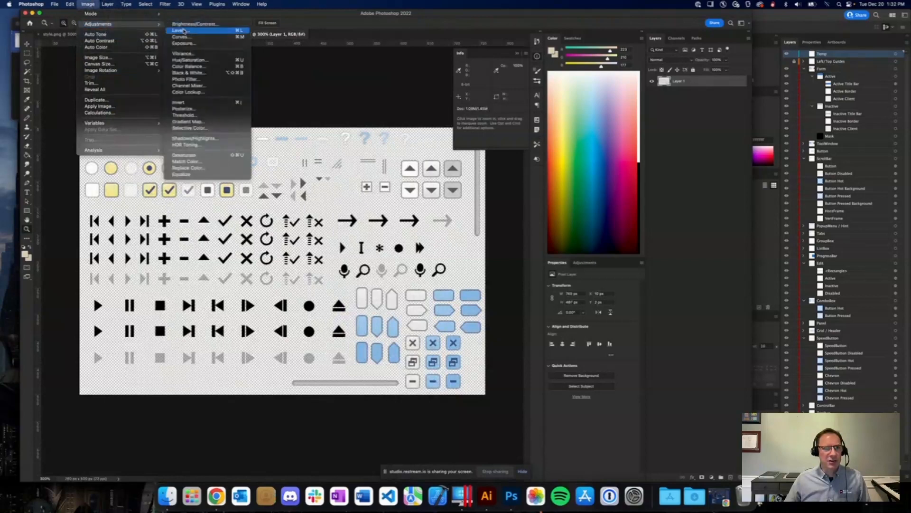
{"action": "left_click", "coordinate": [189, 60]}
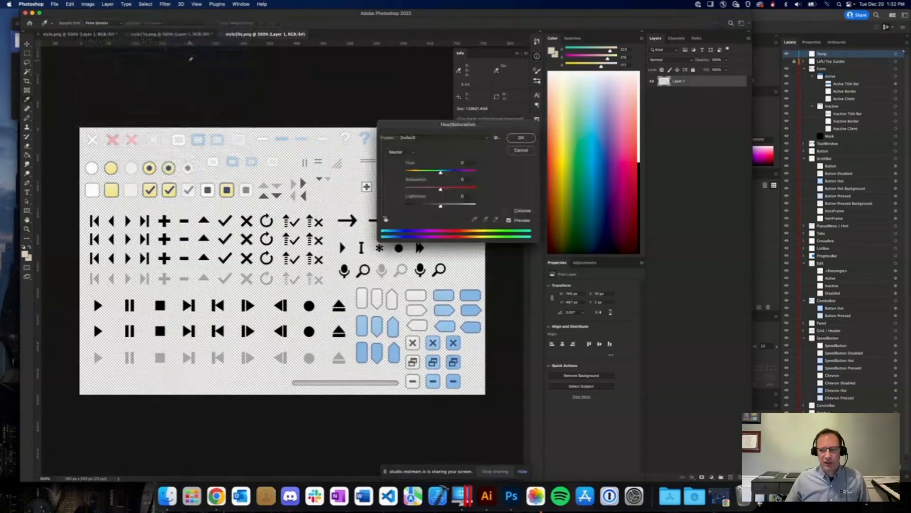
{"action": "left_click_drag", "start_coordinate": [469, 162], "coordinate": [446, 163]}
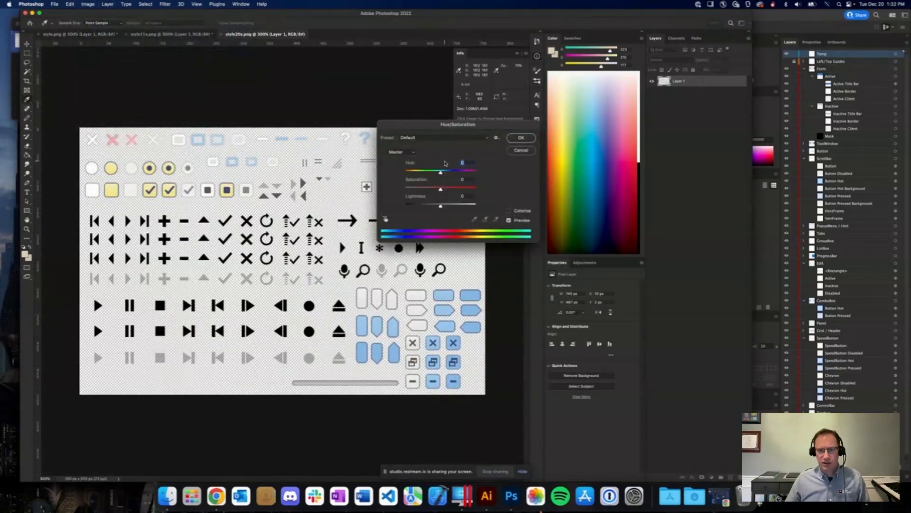
{"action": "type", "text": "57"}
{"action": "left_click", "coordinate": [520, 138]}
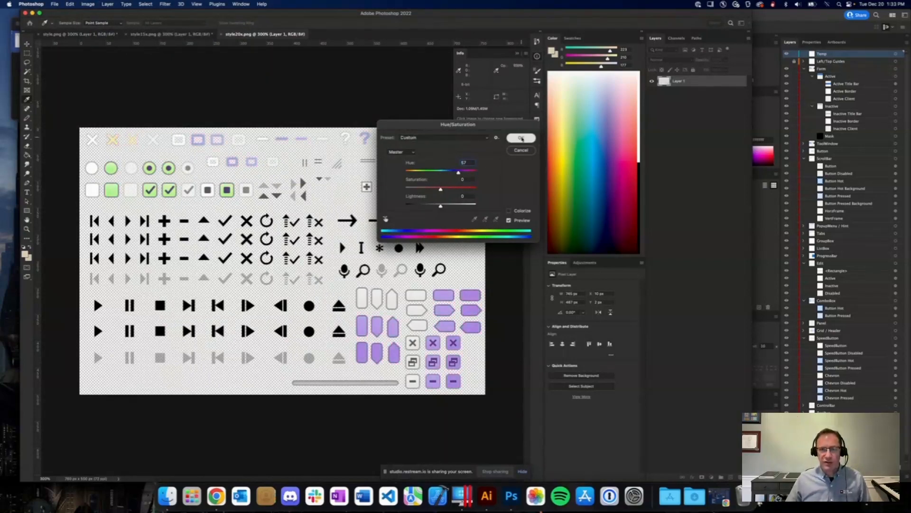
Step: Apply a Violet photo filter at 25% density to style20x.png
{"action": "left_click", "coordinate": [93, 6]}
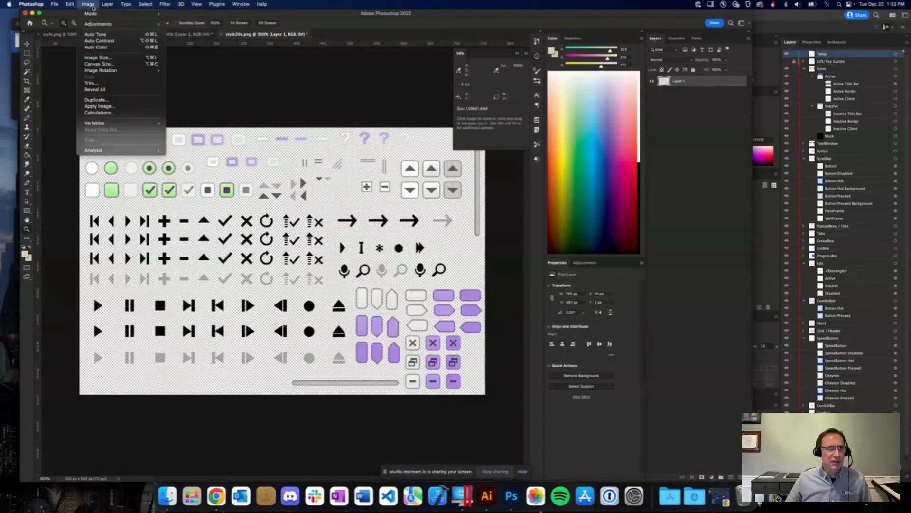
{"action": "mouse_move", "coordinate": [102, 24]}
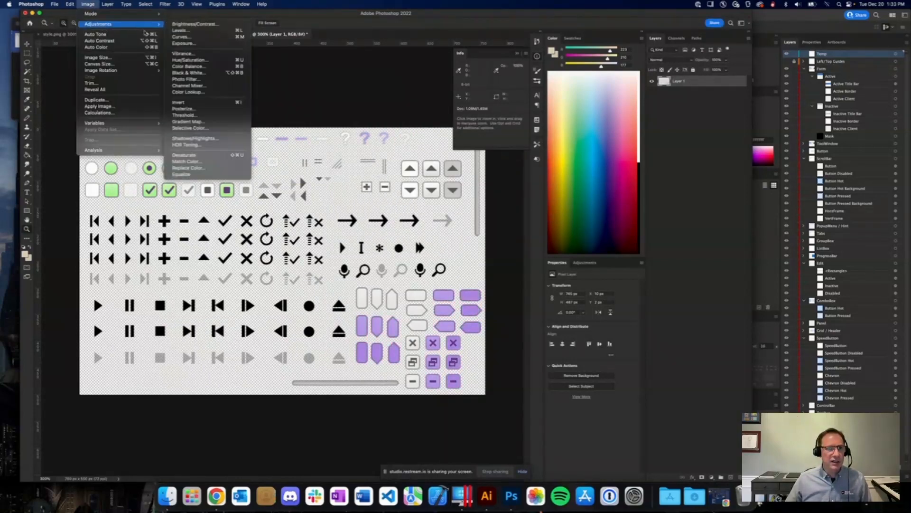
{"action": "left_click", "coordinate": [190, 79]}
{"action": "left_click", "coordinate": [446, 158]}
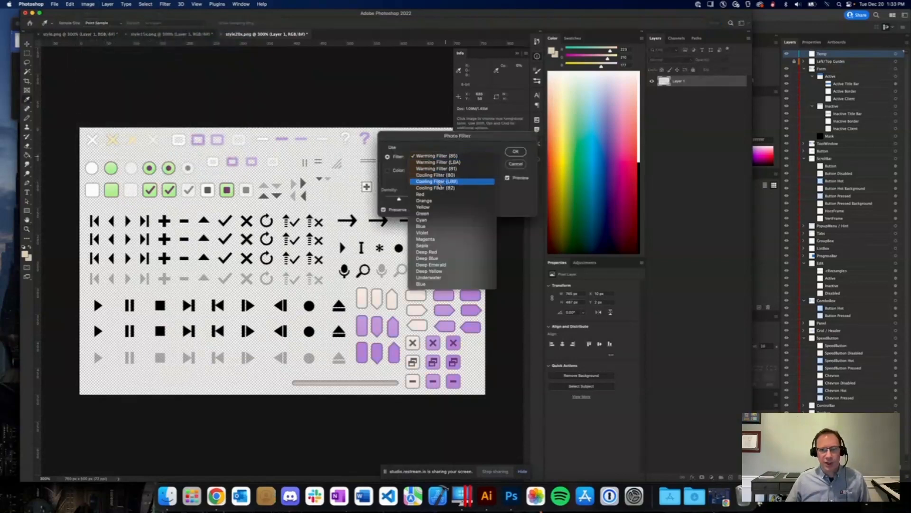
{"action": "left_click", "coordinate": [430, 234]}
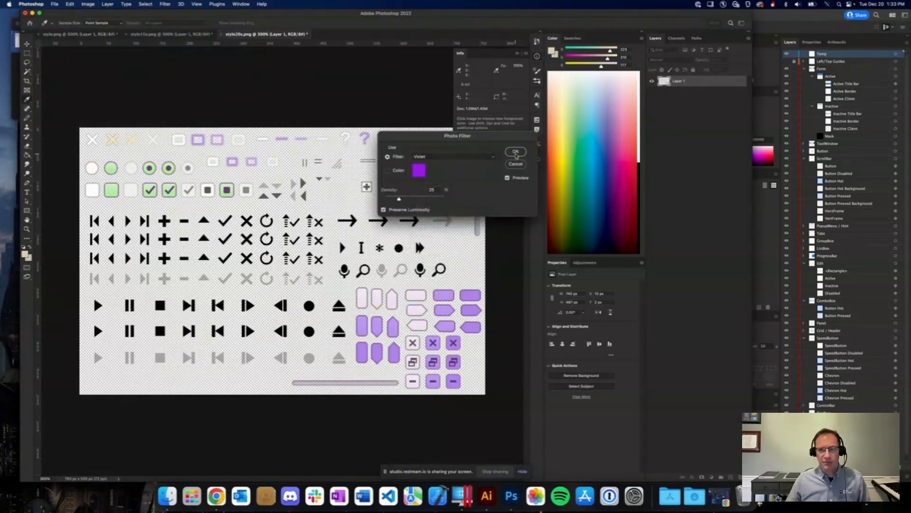
{"action": "left_click", "coordinate": [516, 152]}
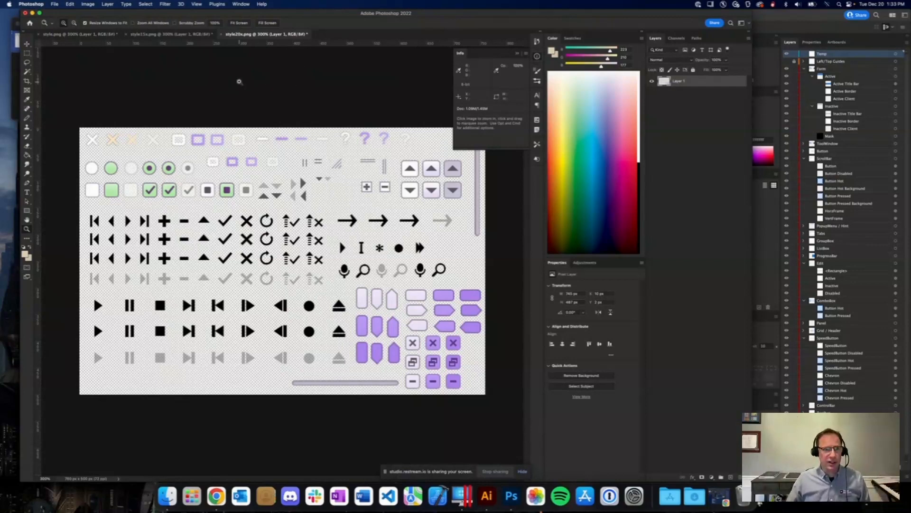
Step: Save the recoloured style20x.png, style15x.png and style.png images
{"action": "key", "text": "m"}
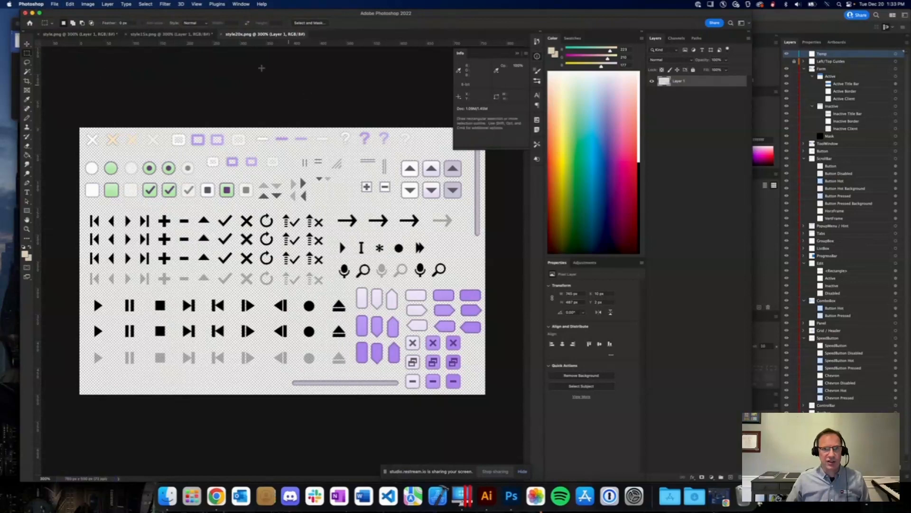
{"action": "left_click", "coordinate": [192, 34]}
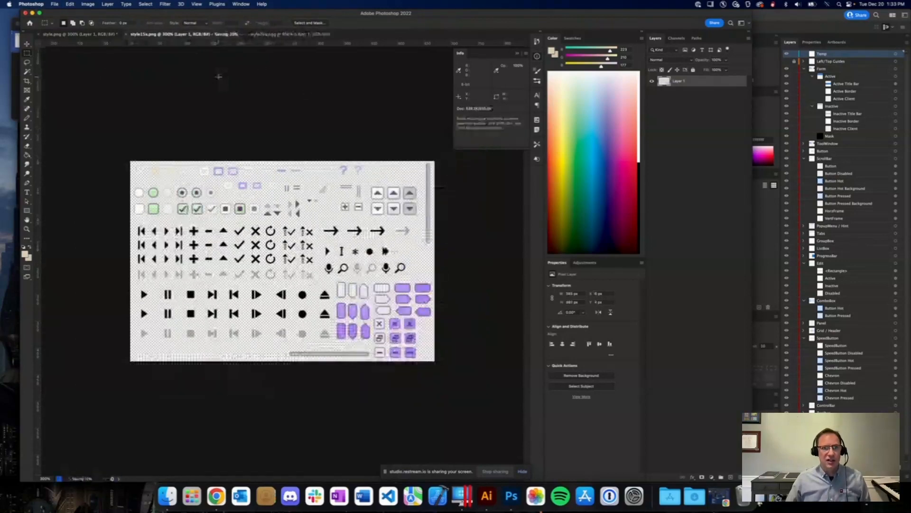
{"action": "left_click", "coordinate": [75, 34]}
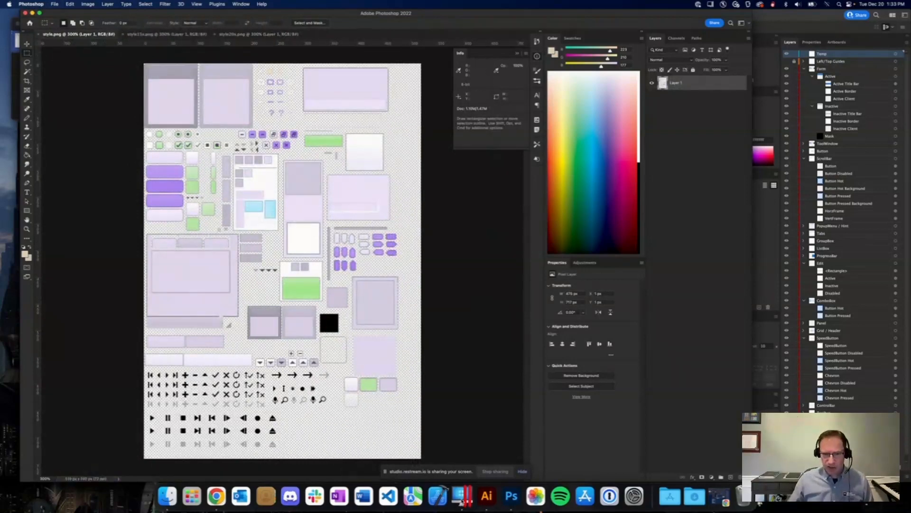
Step: Switch to Bitmap Style Designer and update the style's style.png image with the recoloured style.png from the VCL Styles folder
{"action": "left_click", "coordinate": [460, 495]}
{"action": "left_click", "coordinate": [460, 495]}
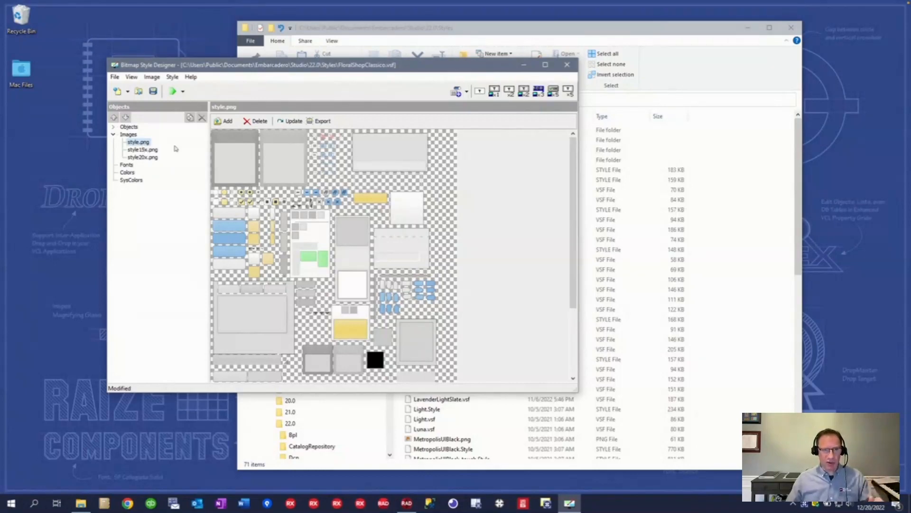
{"action": "left_click", "coordinate": [289, 121]}
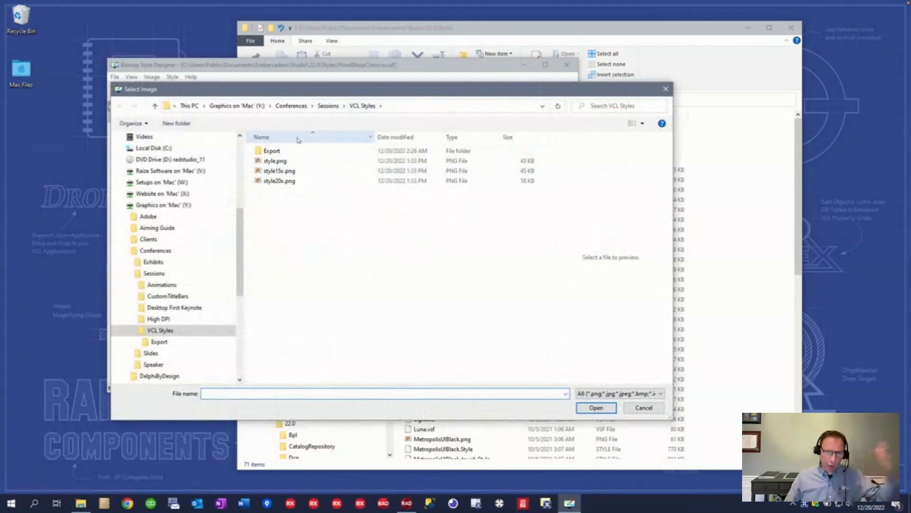
{"action": "left_click", "coordinate": [278, 161]}
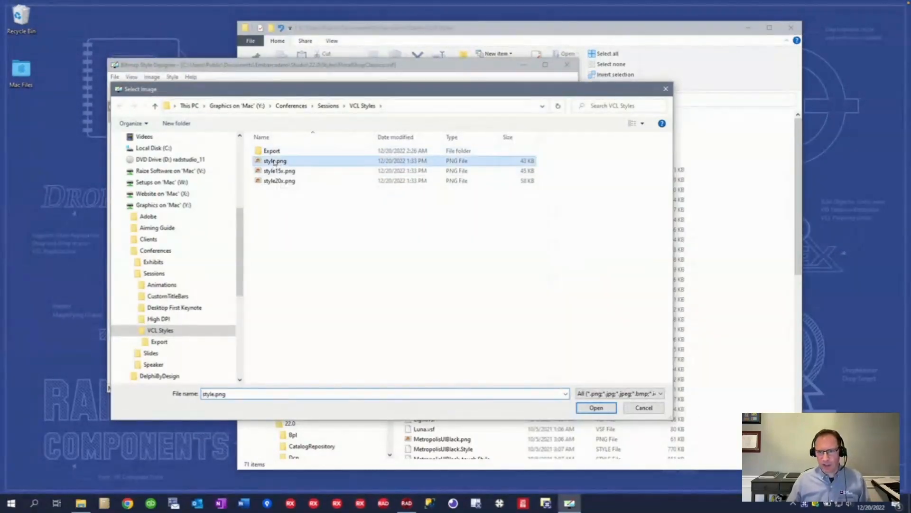
{"action": "left_click", "coordinate": [596, 408]}
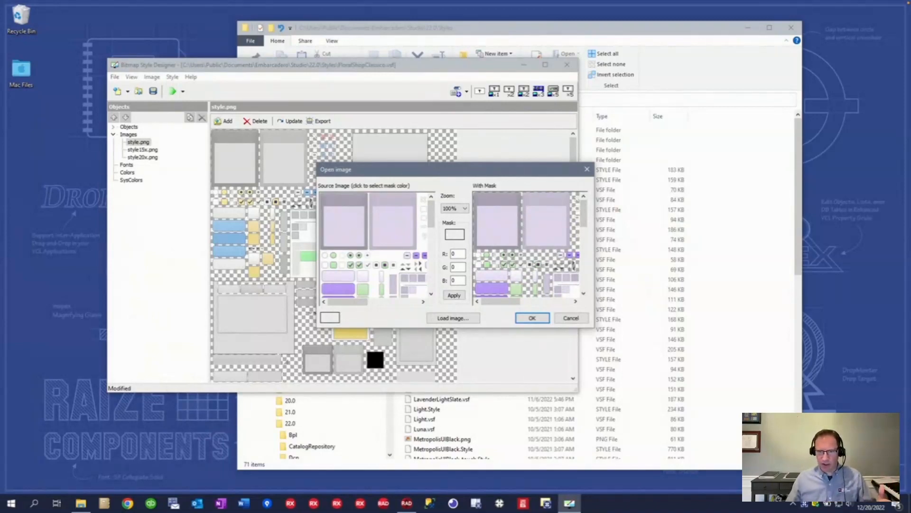
{"action": "left_click", "coordinate": [532, 319]}
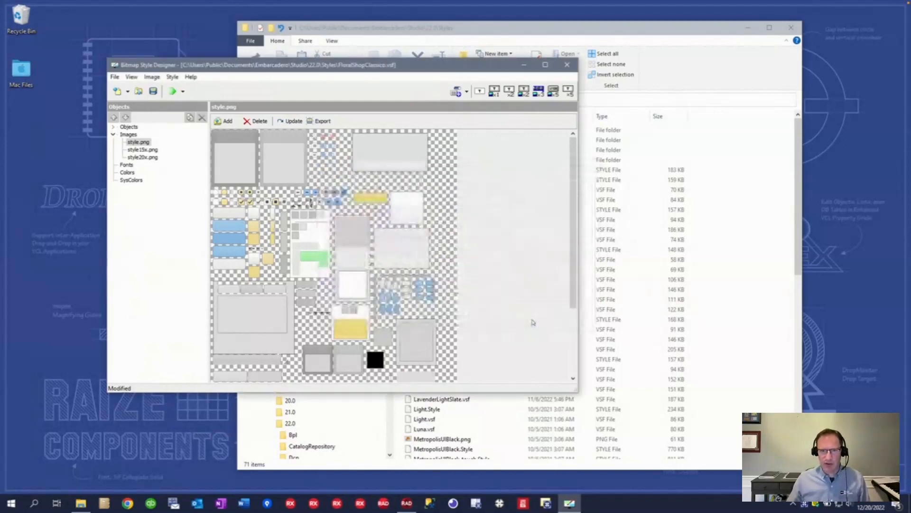
Step: Update the style's style15x.png image with the recoloured style15x.png file
{"action": "left_click", "coordinate": [143, 150]}
{"action": "left_click", "coordinate": [288, 123]}
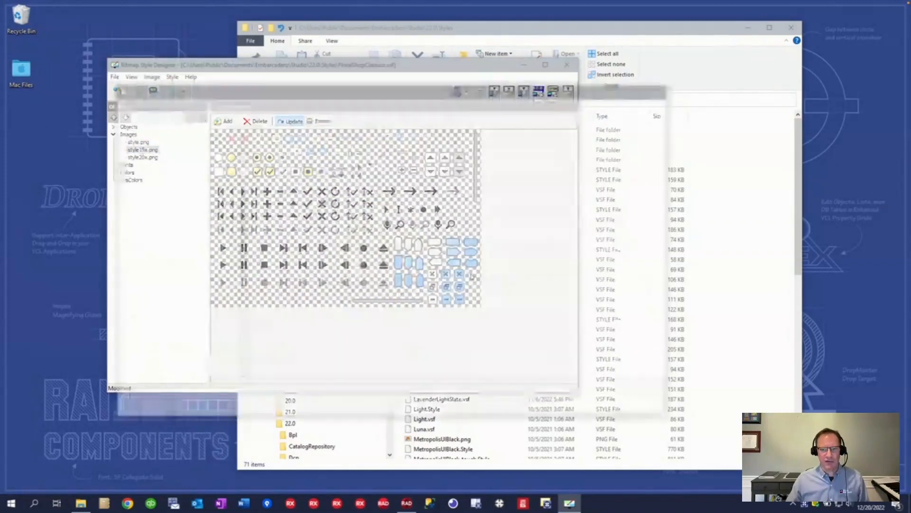
{"action": "left_click", "coordinate": [280, 171]}
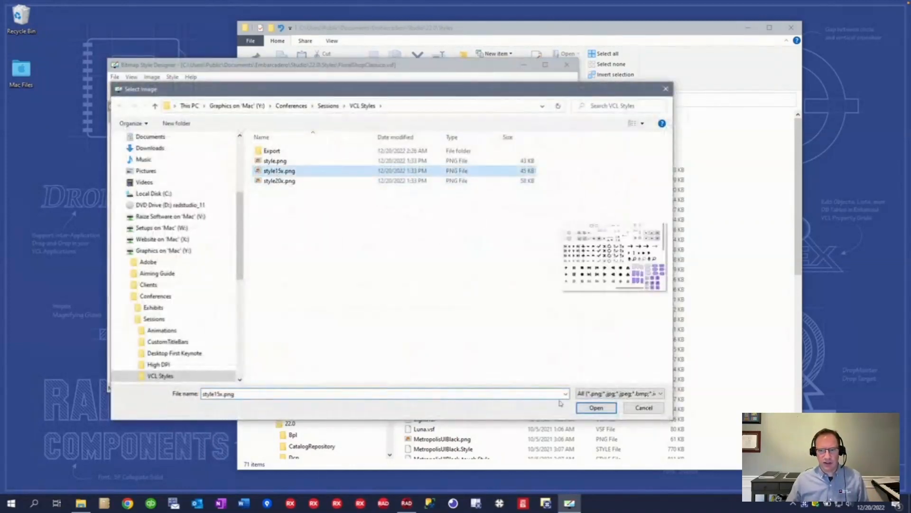
{"action": "left_click", "coordinate": [596, 407]}
{"action": "left_click", "coordinate": [532, 317]}
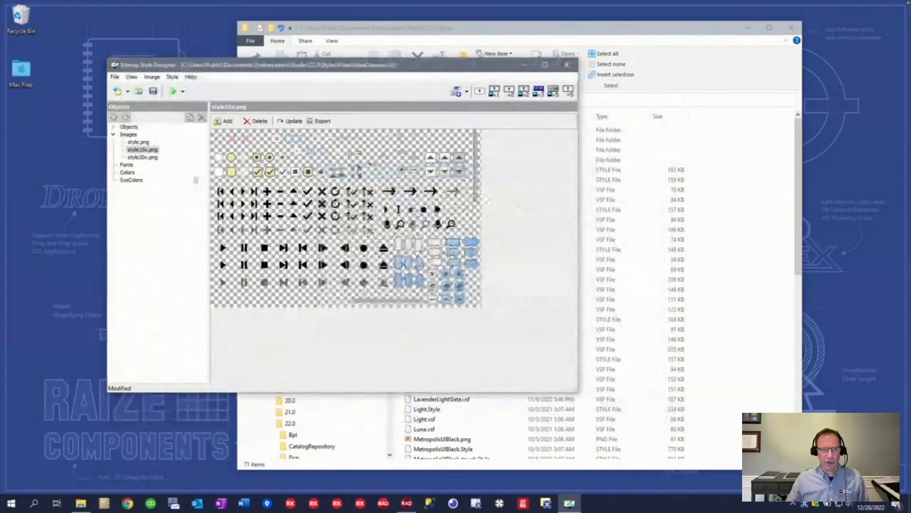
Step: Update the style's style20x.png image with the recoloured style20x.png file and save the style
{"action": "left_click", "coordinate": [142, 157]}
{"action": "left_click", "coordinate": [291, 121]}
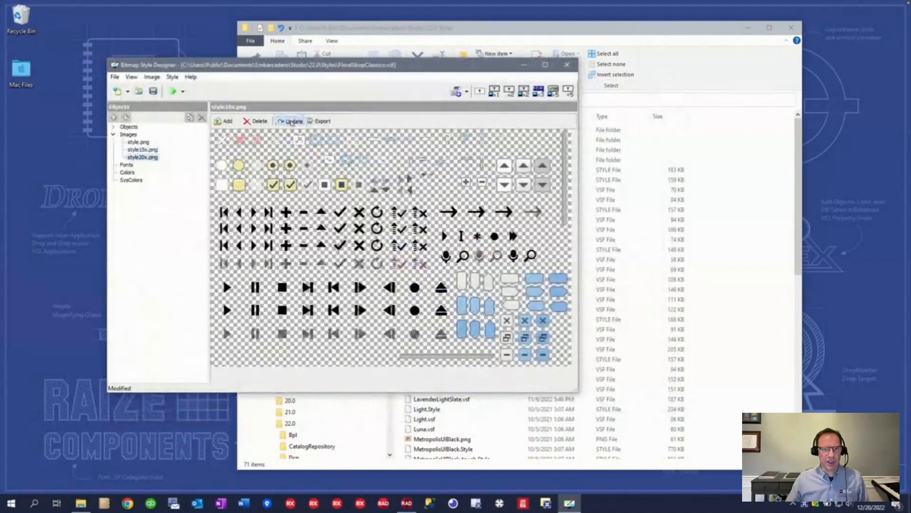
{"action": "left_click", "coordinate": [276, 181]}
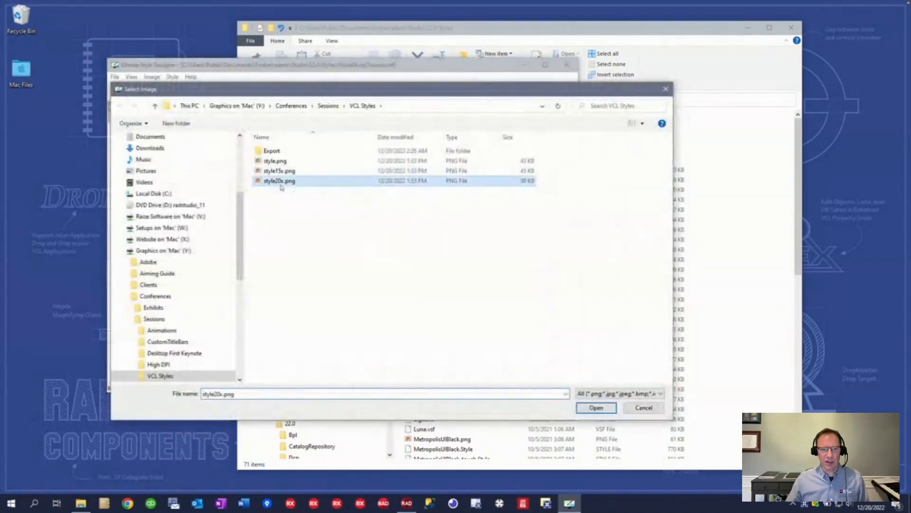
{"action": "left_click", "coordinate": [596, 408]}
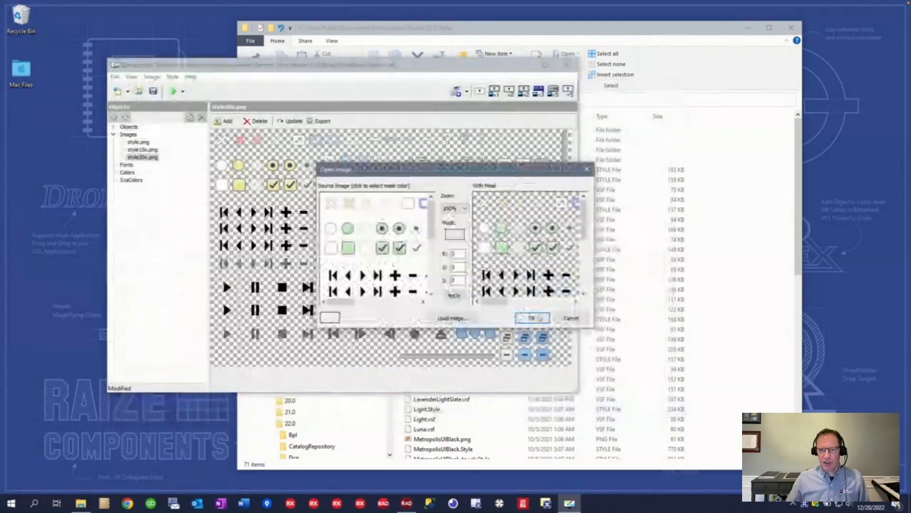
{"action": "left_click", "coordinate": [532, 318]}
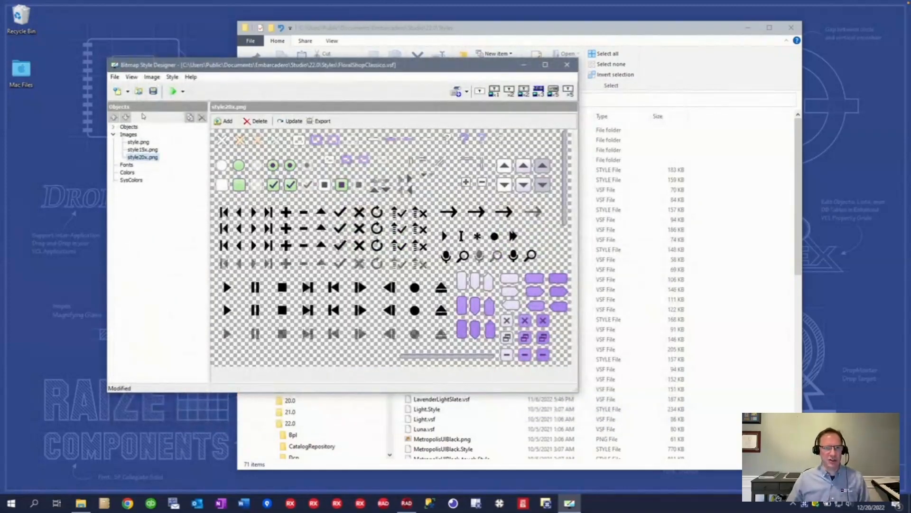
{"action": "left_click", "coordinate": [153, 91]}
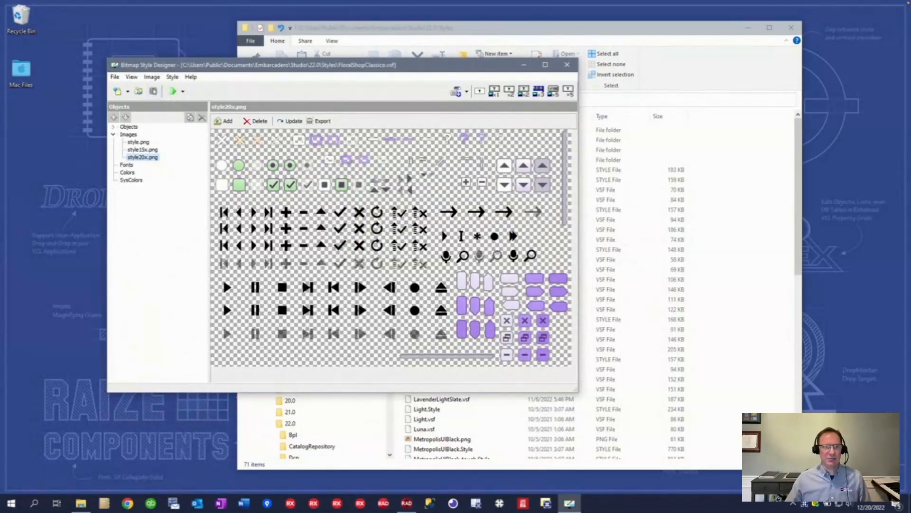
Step: Preview the recoloured style in the VCL Style Viewer, checking the enabled edit field and combo box
{"action": "left_click", "coordinate": [174, 92]}
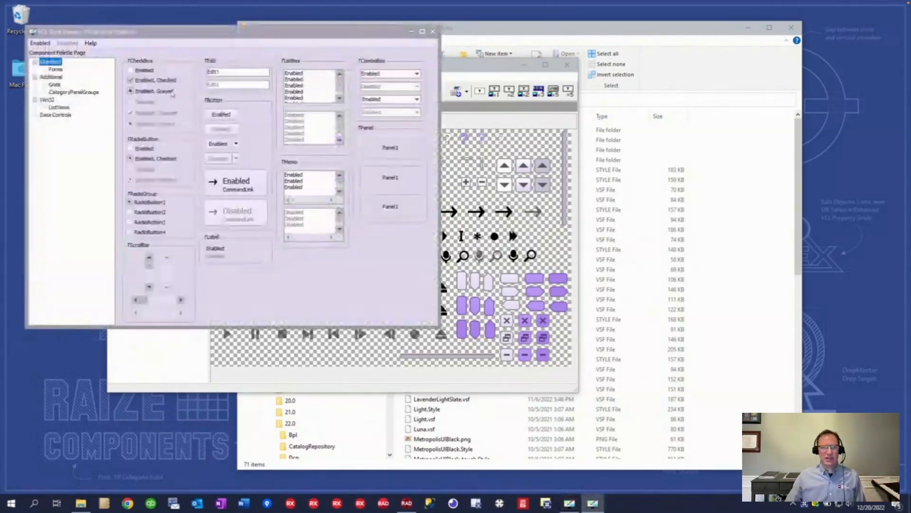
{"action": "left_click_drag", "start_coordinate": [216, 34], "coordinate": [426, 120]}
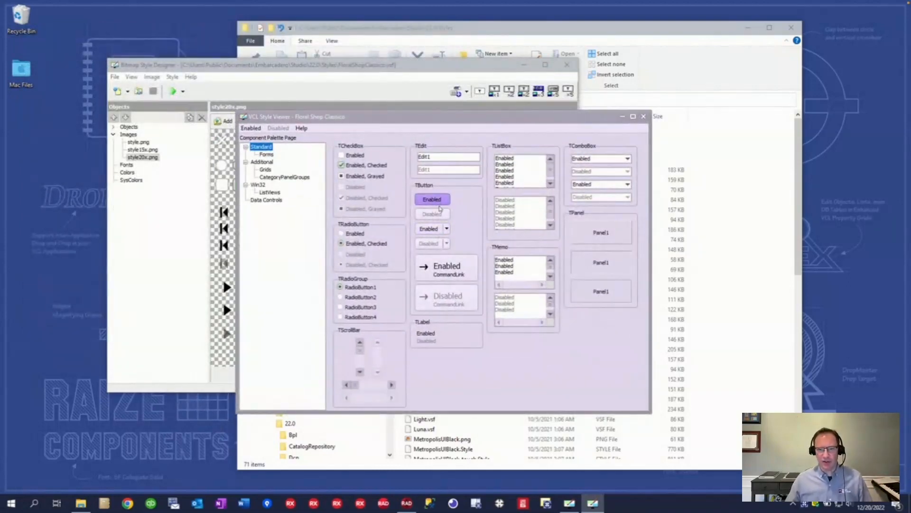
{"action": "left_click", "coordinate": [443, 157]}
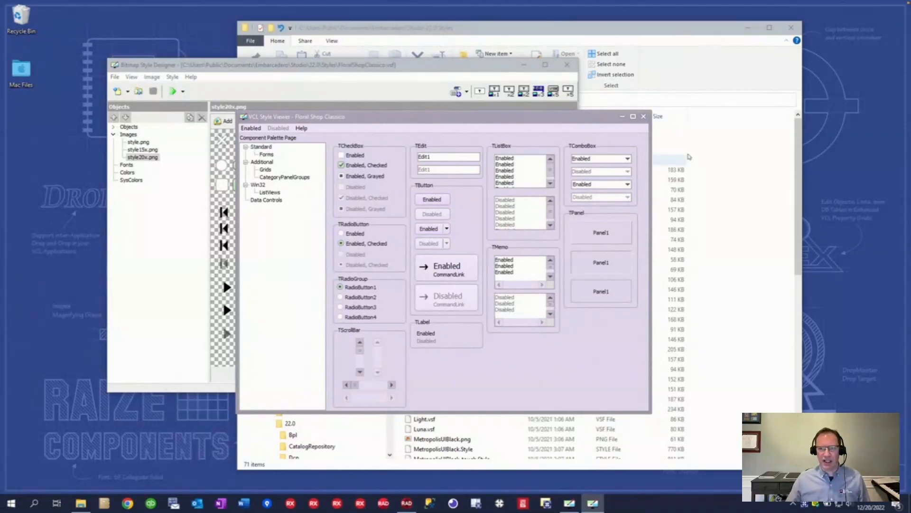
{"action": "left_click", "coordinate": [628, 160]}
{"action": "left_click", "coordinate": [629, 159]}
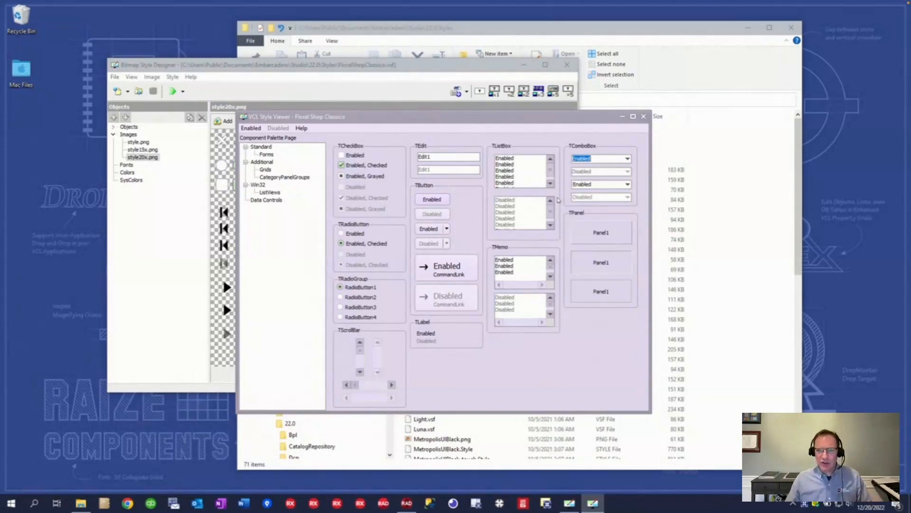
Step: Check how the Enabled menu and its items look in the style preview
{"action": "left_click", "coordinate": [257, 129]}
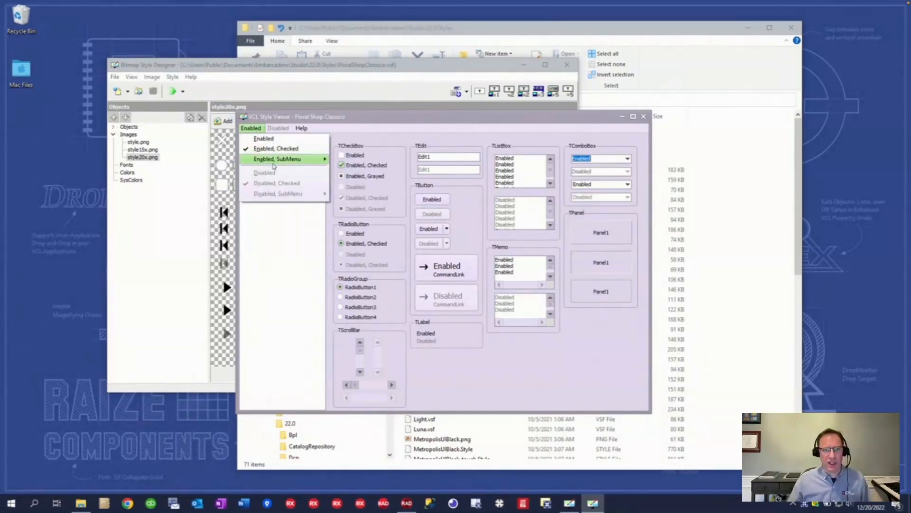
{"action": "left_click", "coordinate": [381, 117]}
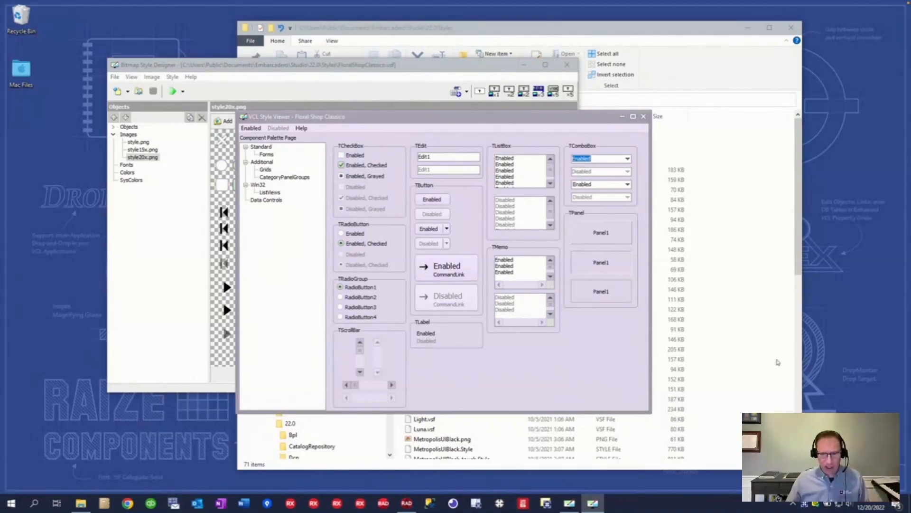
Step: Switch to File Explorer, go to the Conference session's VCL Styles folder and start the slide show of Creating Custom VCL Styles.pptx
{"action": "left_click", "coordinate": [752, 241]}
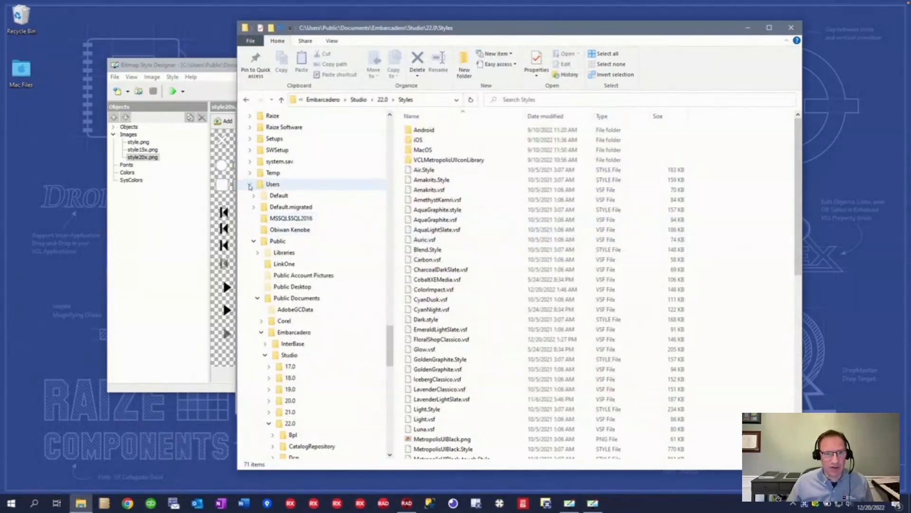
{"action": "left_click", "coordinate": [250, 187]}
{"action": "scroll", "coordinate": [252, 190], "scroll_direction": "up", "scroll_amount": 3}
{"action": "scroll", "coordinate": [252, 192], "scroll_direction": "up", "scroll_amount": 10}
{"action": "scroll", "coordinate": [253, 196], "scroll_direction": "up", "scroll_amount": 7}
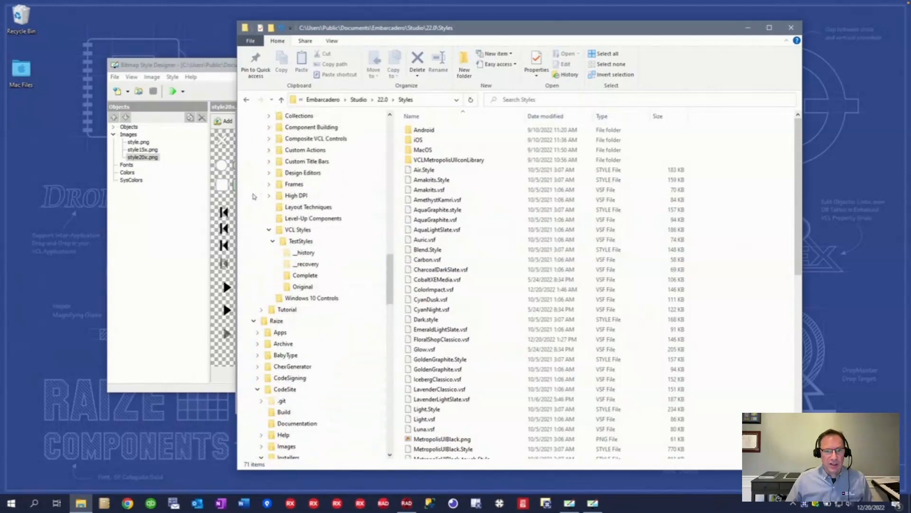
{"action": "left_click", "coordinate": [301, 230]}
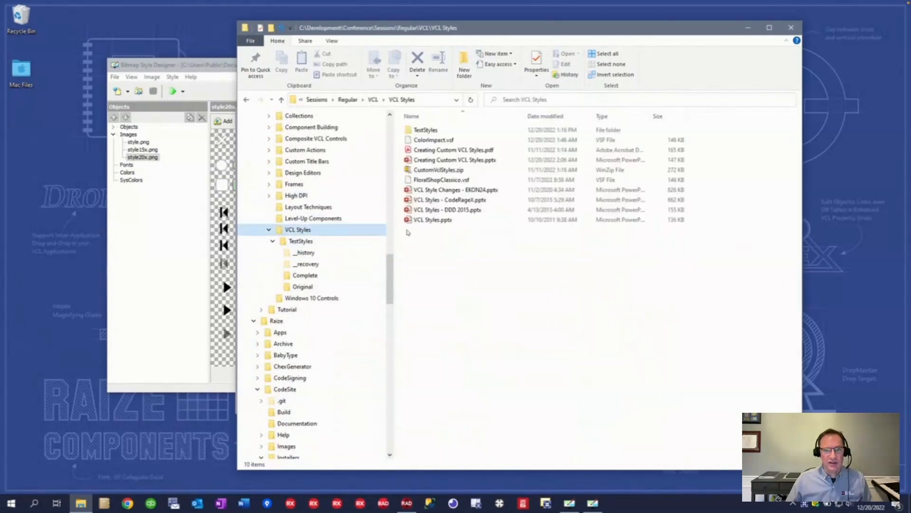
{"action": "right_click", "coordinate": [470, 161]}
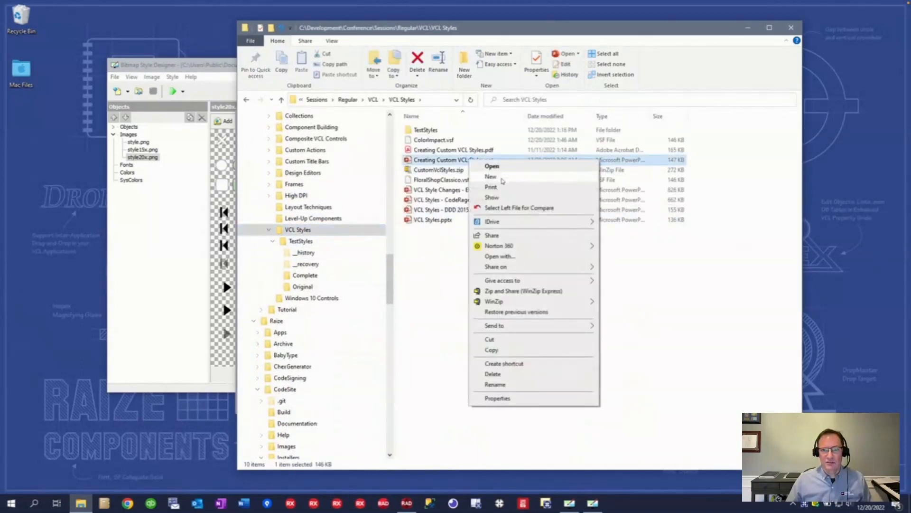
{"action": "left_click", "coordinate": [498, 198]}
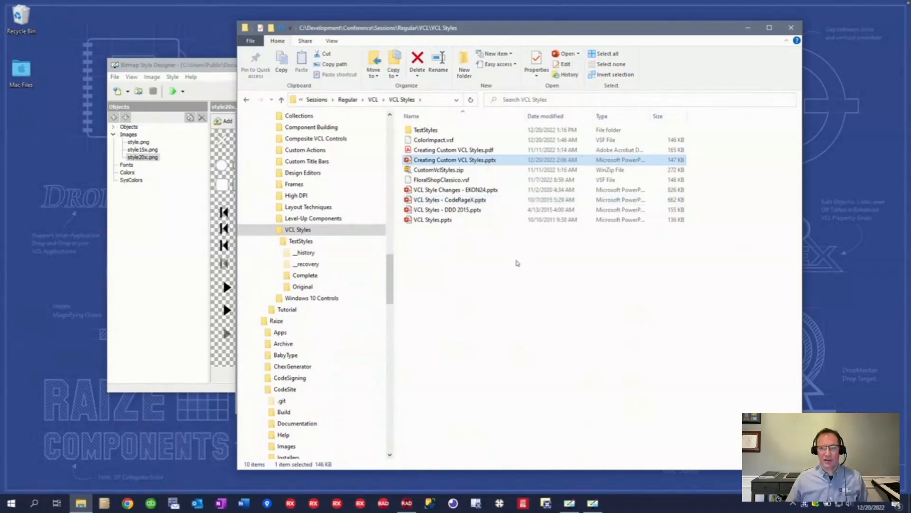
Step: Advance the slide show through the source images and colors slides to the Color Impact Style and Floral Shop Classico – Update Colors demonstration slide
{"action": "key", "text": "Right"}
{"action": "key", "text": "Right"}
{"action": "key", "text": "Right"}
{"action": "key", "text": "Right"}
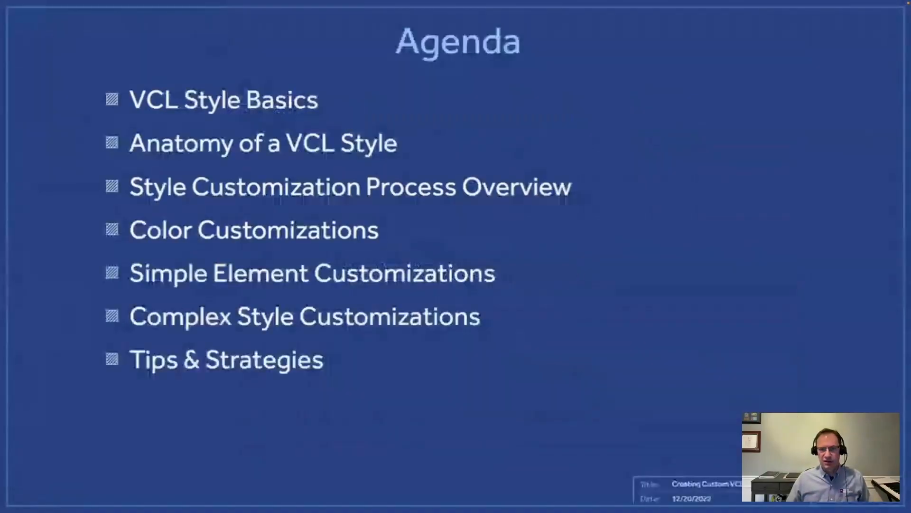
{"action": "key", "text": "Right"}
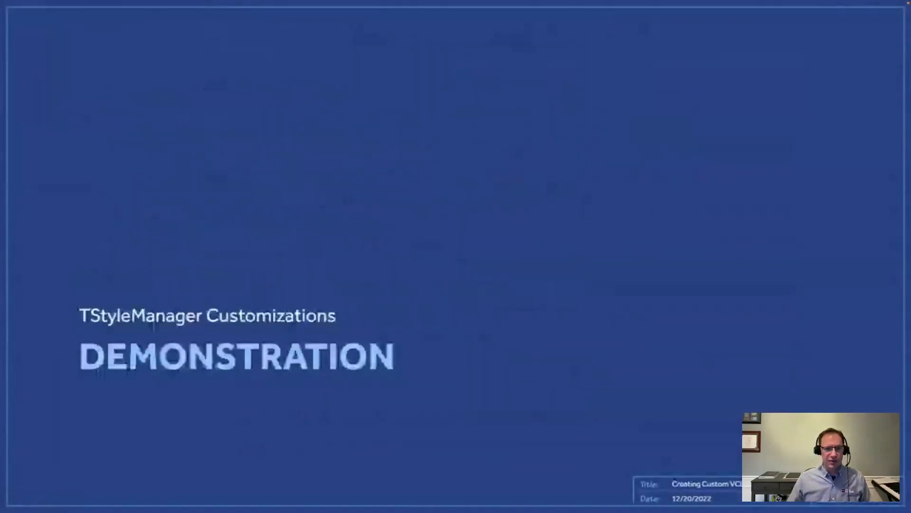
{"action": "key", "text": "Right"}
{"action": "key", "text": "Right"}
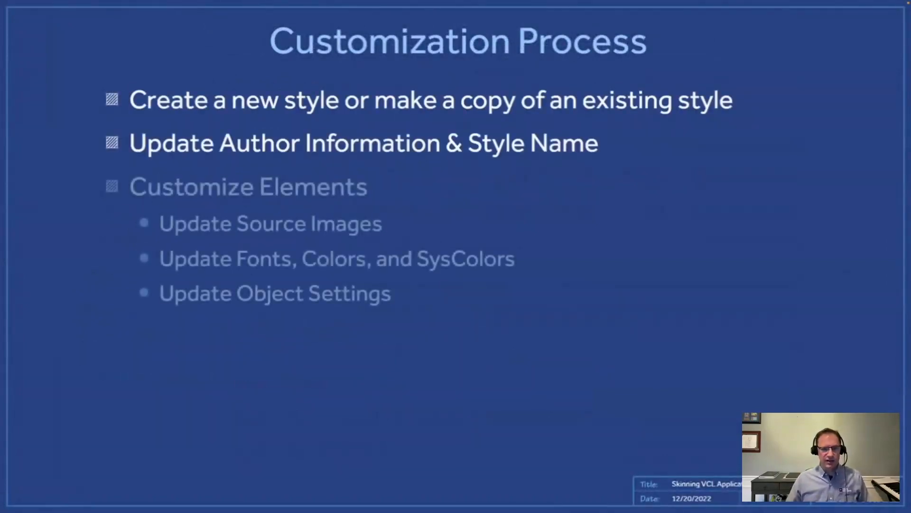
{"action": "key", "text": "Right"}
{"action": "key", "text": "Right"}
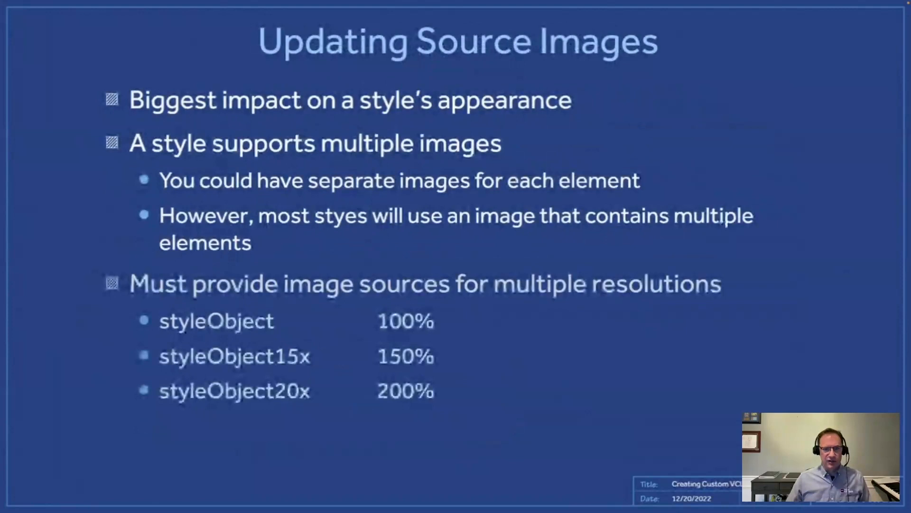
{"action": "key", "text": "Right"}
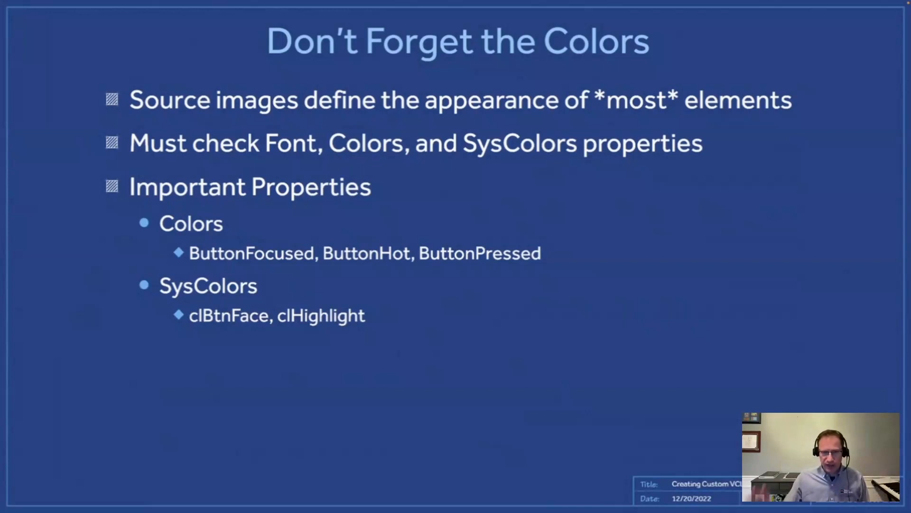
{"action": "key", "text": "Right"}
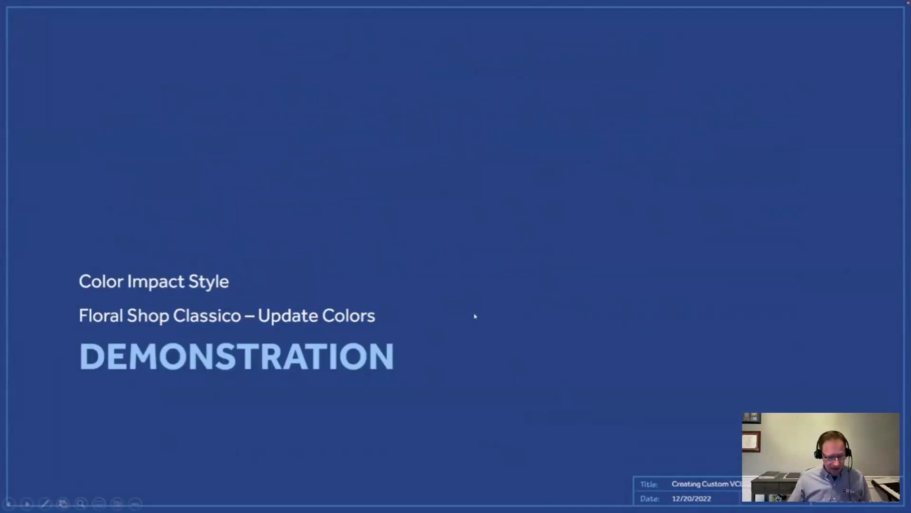
Step: Close the open VCL Style Viewer preview and switch to Bitmap Style Designer with FloralShopClassico.vsf
{"action": "key", "text": "alt+Tab"}
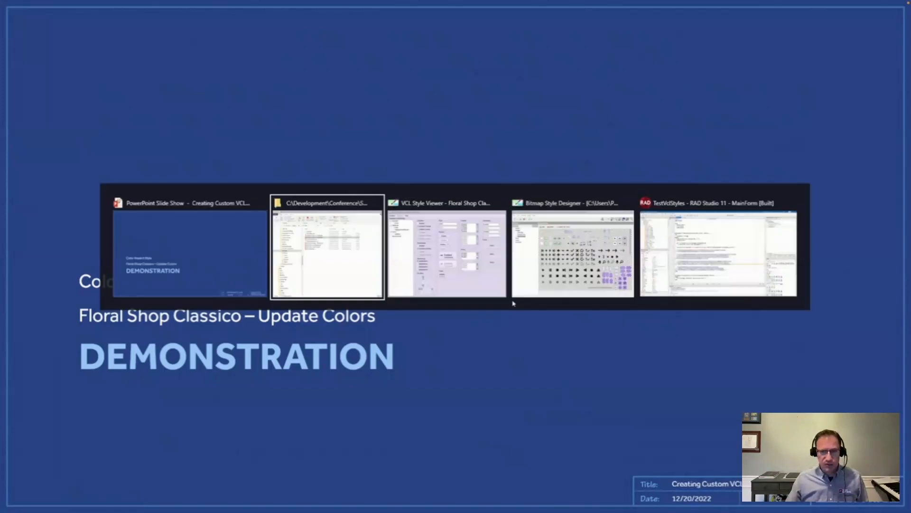
{"action": "key", "text": "alt+Tab"}
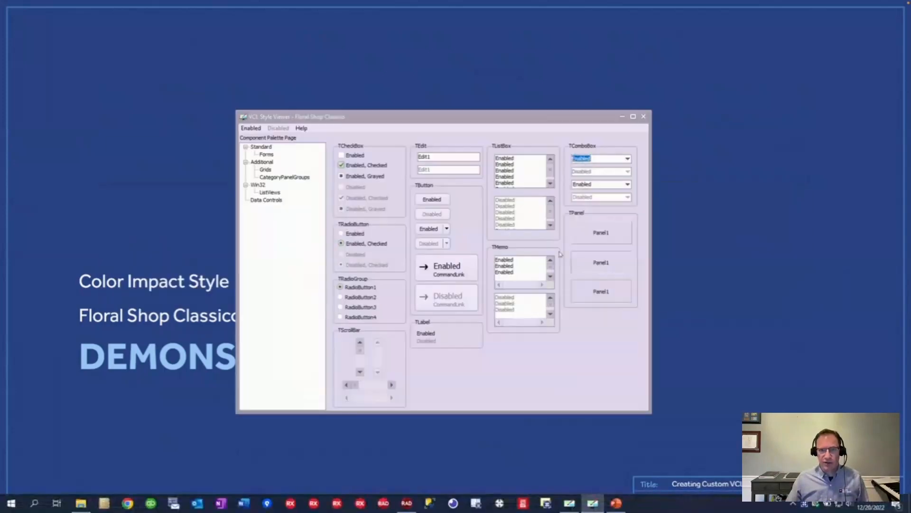
{"action": "left_click", "coordinate": [645, 116]}
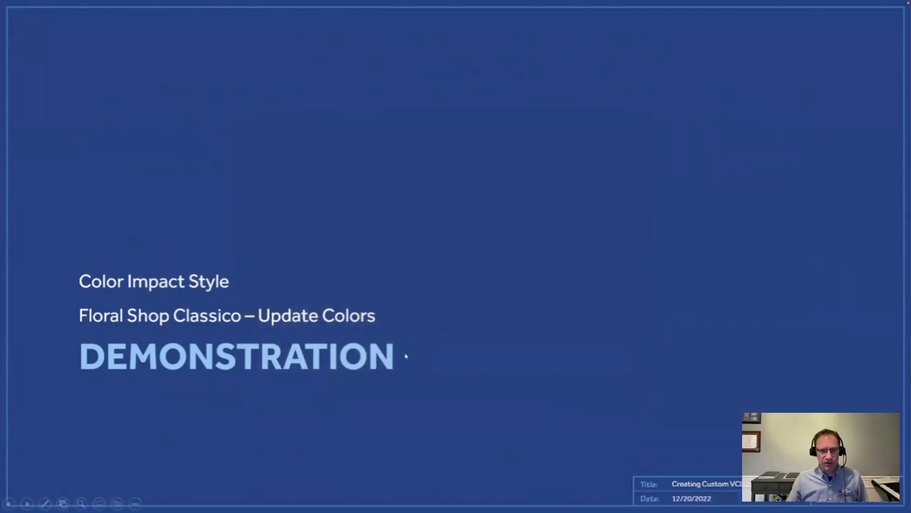
{"action": "key", "text": "alt+Tab"}
{"action": "key", "text": "Tab"}
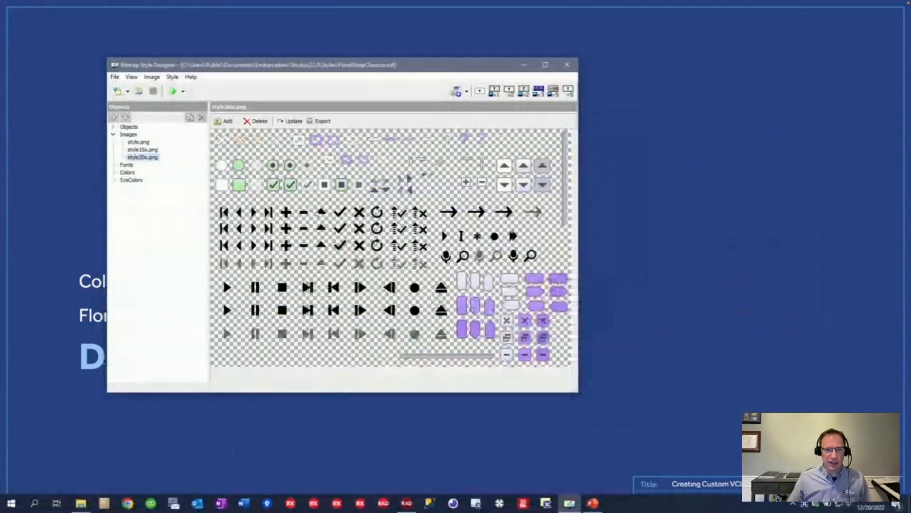
Step: Preview the Floral Shop Classico style, examine its Additional, Grids, CategoryPanelGroups and Win32 pages for leftover colors, and close the preview
{"action": "left_click", "coordinate": [173, 93]}
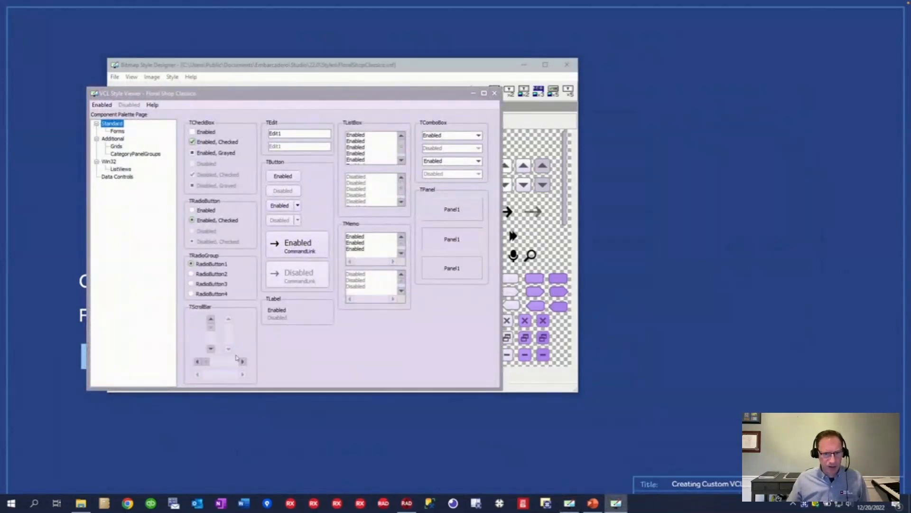
{"action": "left_click", "coordinate": [113, 140]}
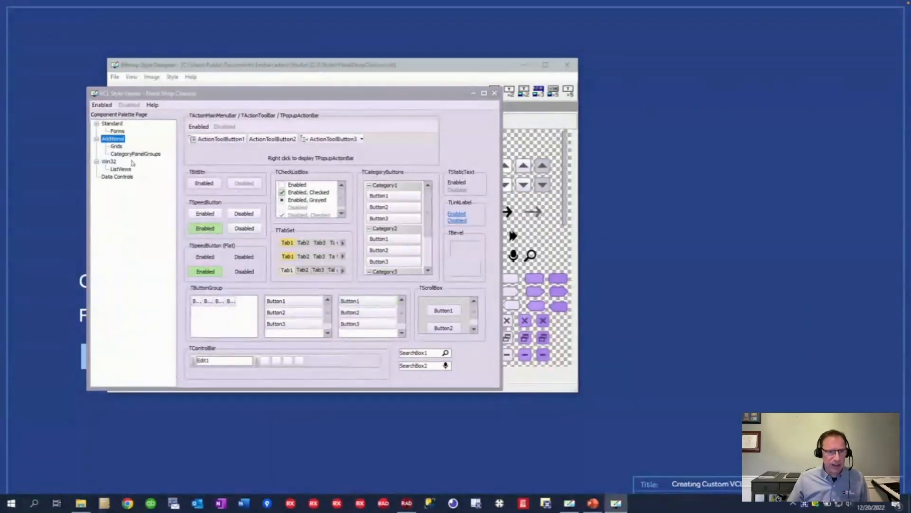
{"action": "left_click", "coordinate": [117, 148]}
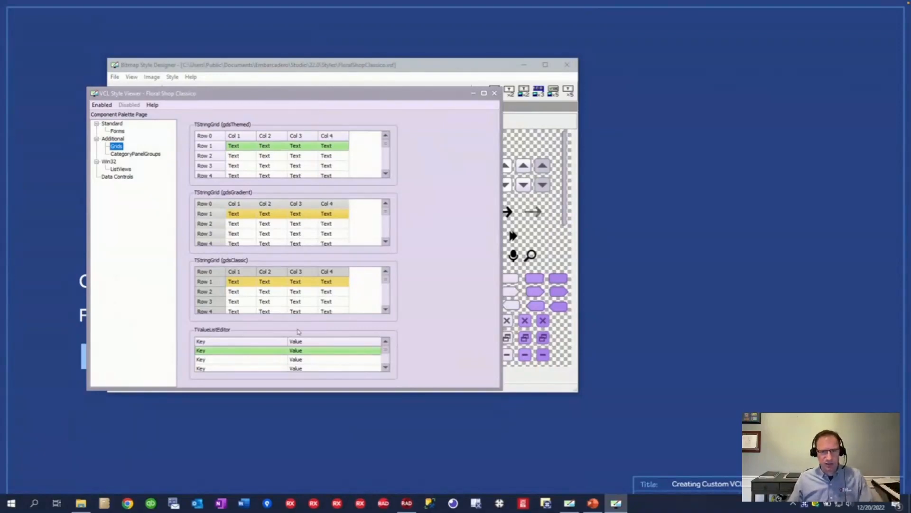
{"action": "left_click", "coordinate": [126, 154]}
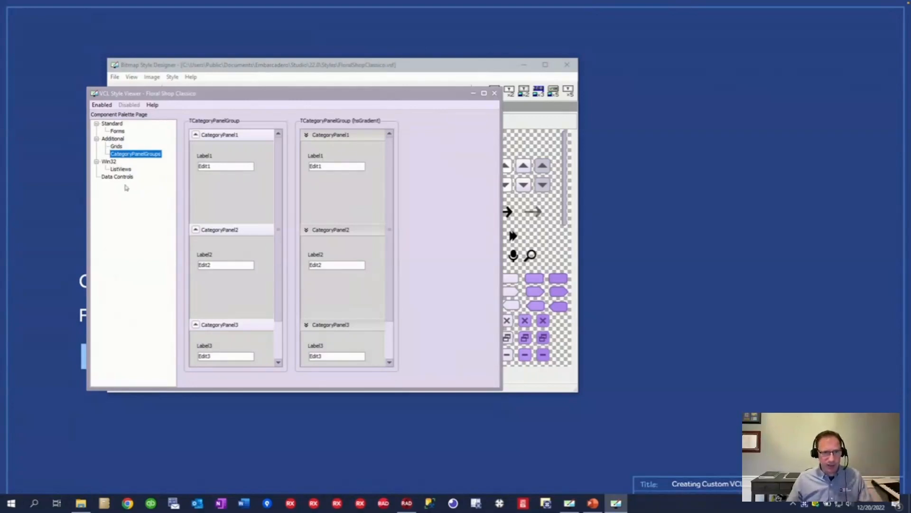
{"action": "left_click", "coordinate": [111, 162]}
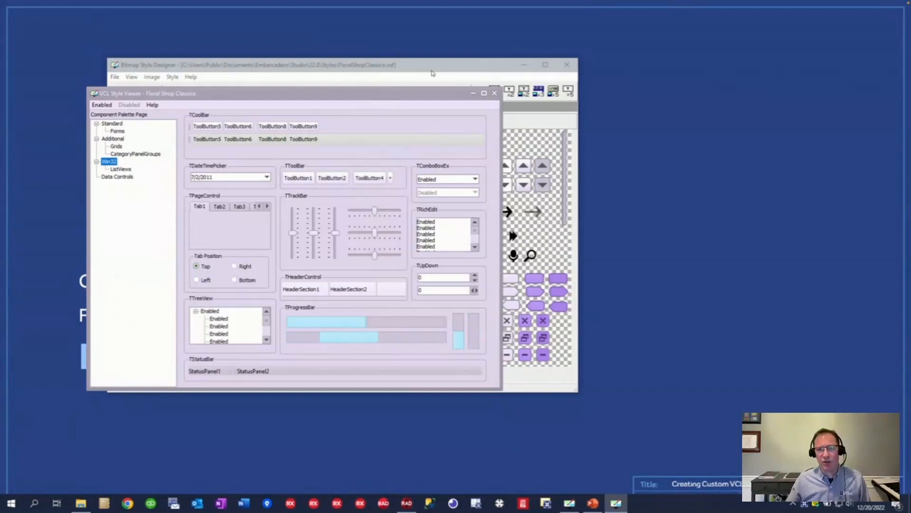
{"action": "left_click", "coordinate": [494, 93]}
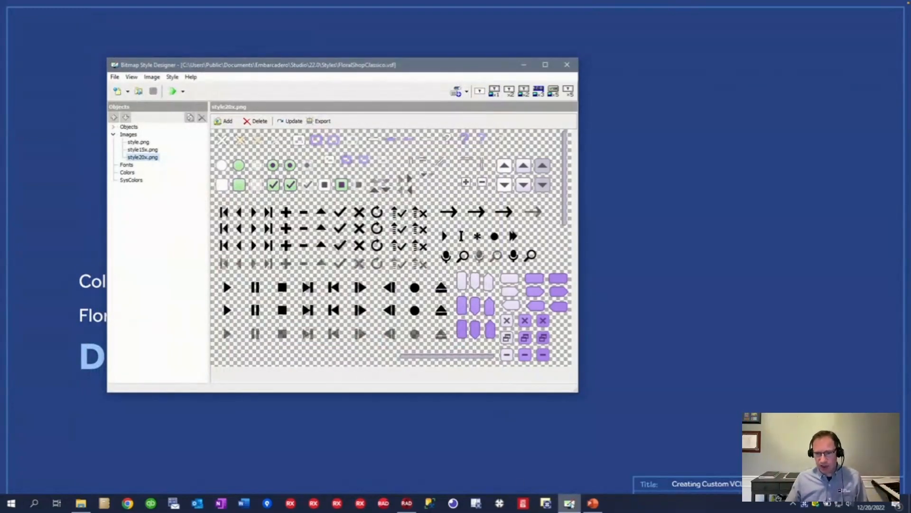
Step: Launch a second Bitmap Style Designer window and place it beside the Floral Shop Classico one
{"action": "right_click", "coordinate": [570, 504]}
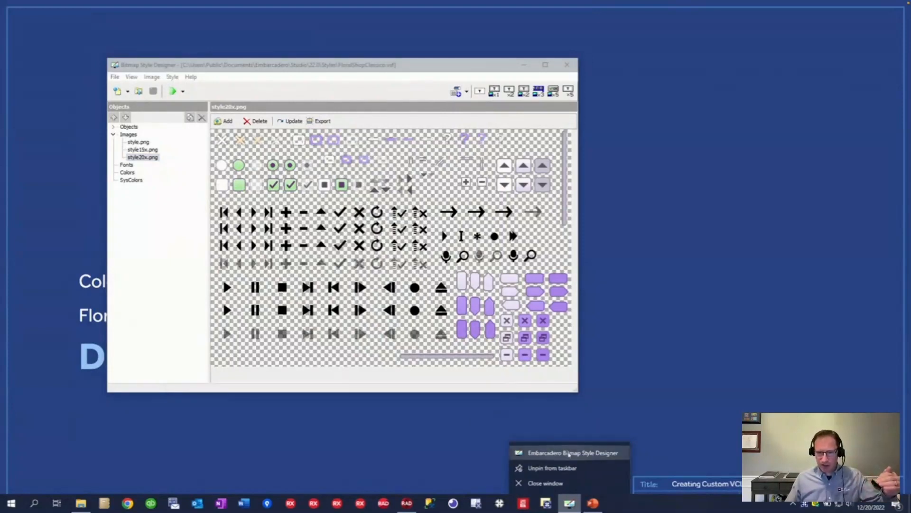
{"action": "left_click", "coordinate": [569, 454]}
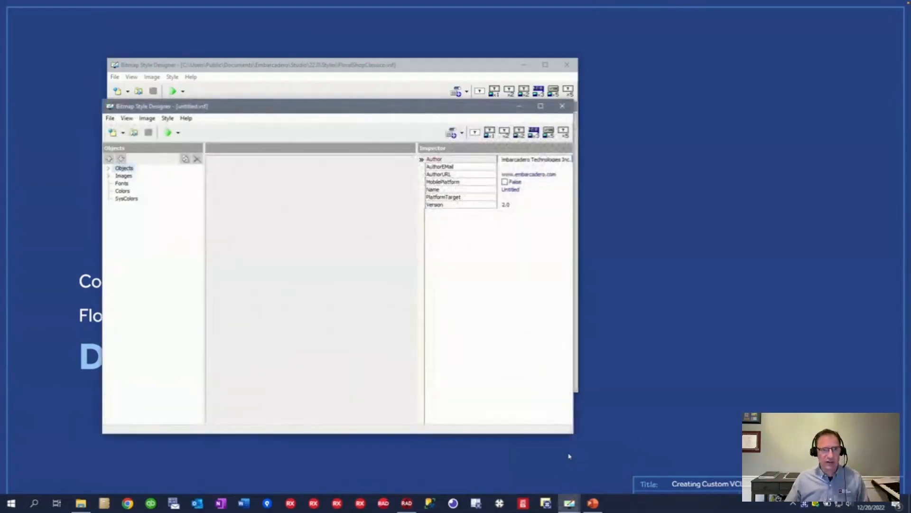
{"action": "left_click_drag", "start_coordinate": [224, 107], "coordinate": [493, 82]}
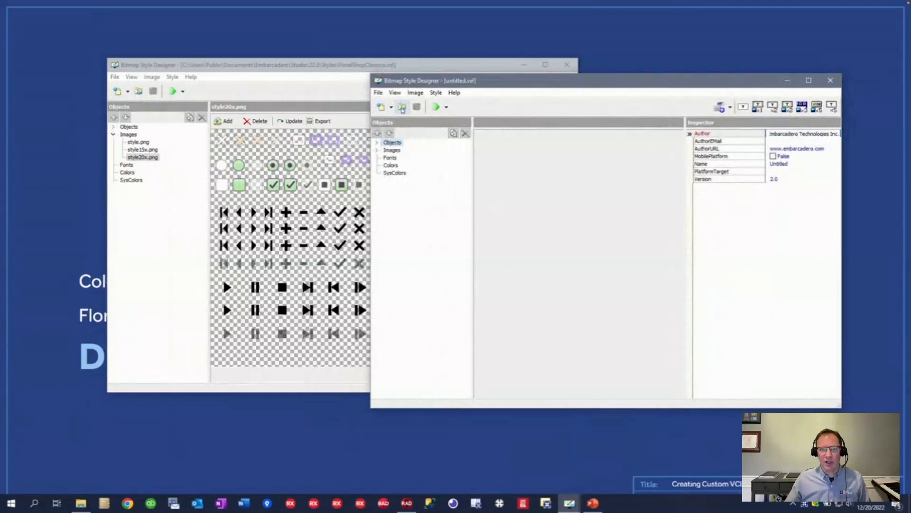
Step: Open ColorImpact.vsf from the Studio 22.0 Styles folder in the new designer window
{"action": "left_click", "coordinate": [402, 108]}
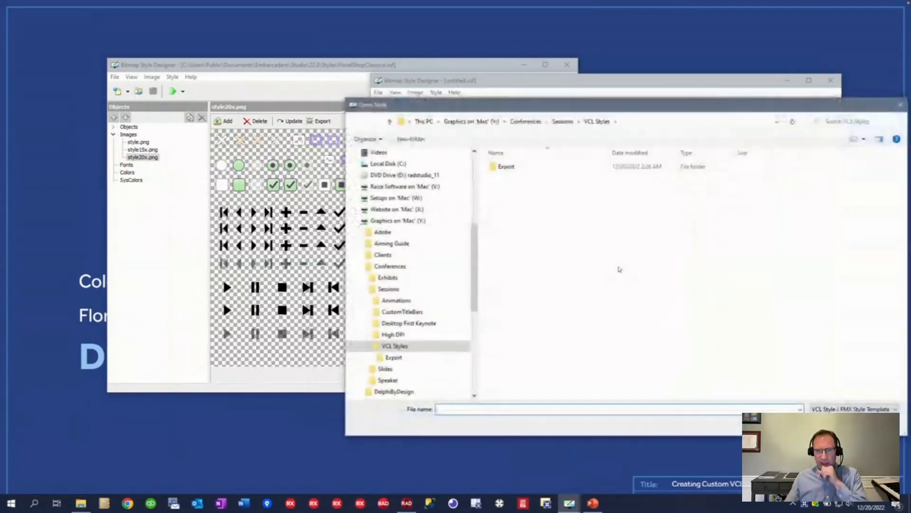
{"action": "scroll", "coordinate": [381, 240], "scroll_direction": "up", "scroll_amount": 6}
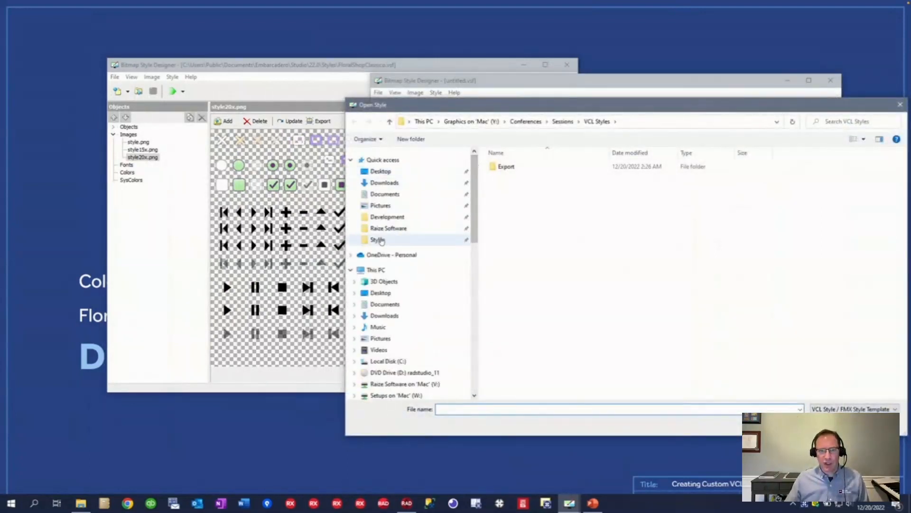
{"action": "left_click", "coordinate": [378, 240]}
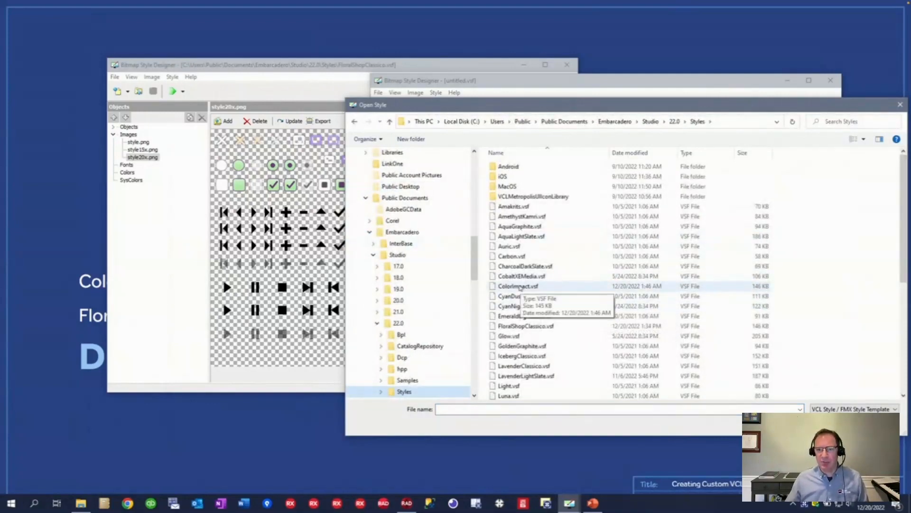
{"action": "left_click", "coordinate": [520, 287]}
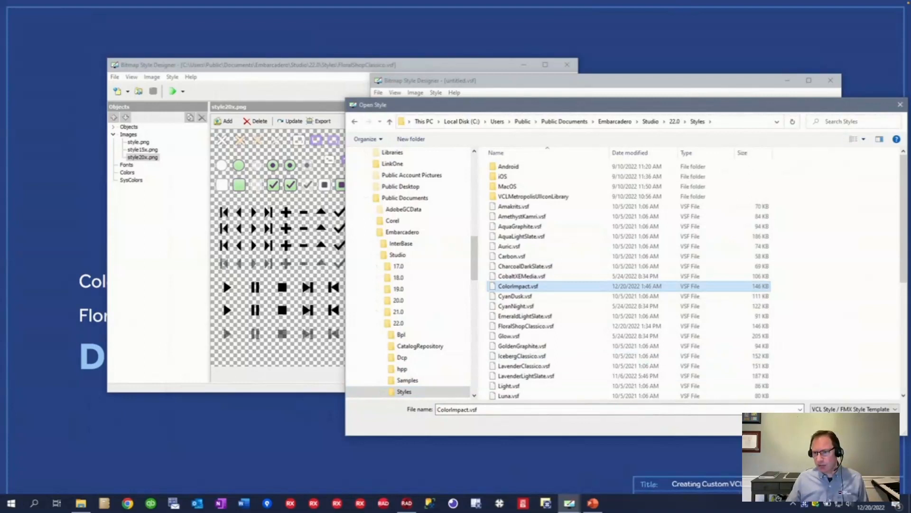
{"action": "double_click", "coordinate": [519, 287]}
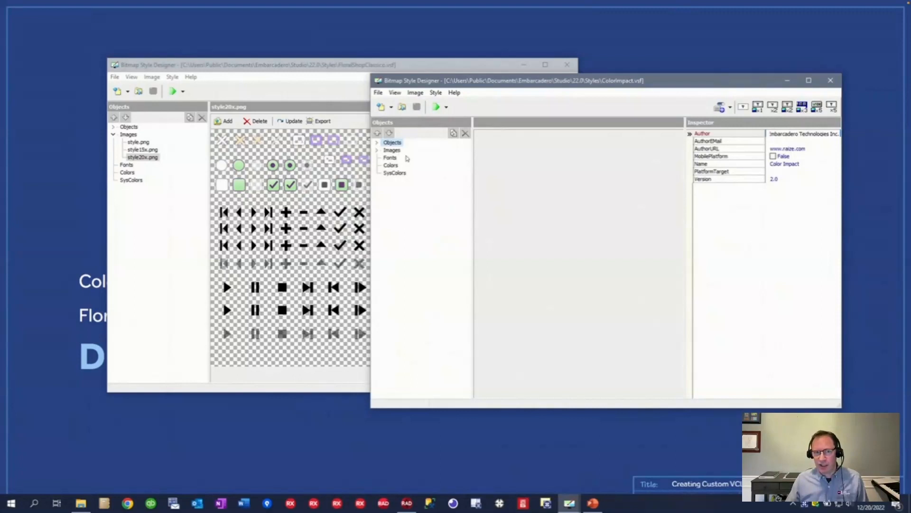
Step: Examine the Color Impact style's name, font definitions and color definitions
{"action": "left_click", "coordinate": [392, 150]}
{"action": "left_click", "coordinate": [392, 143]}
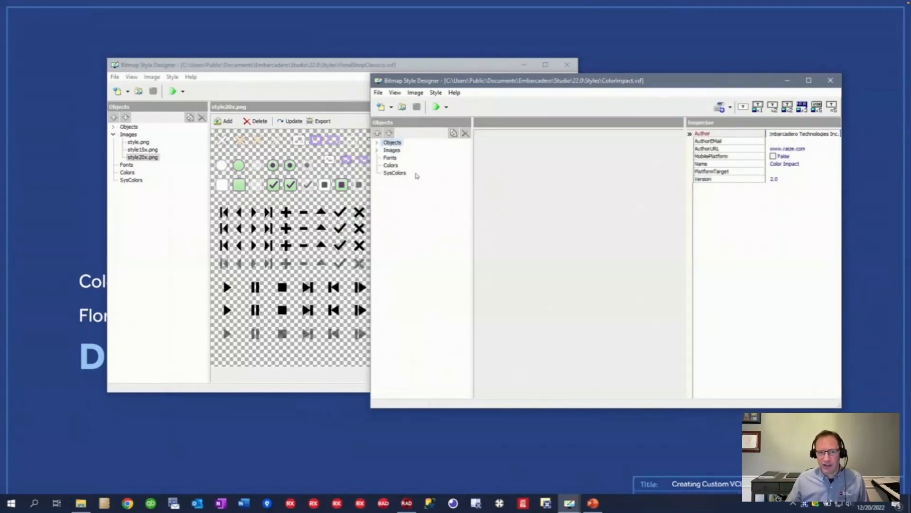
{"action": "left_click", "coordinate": [782, 164]}
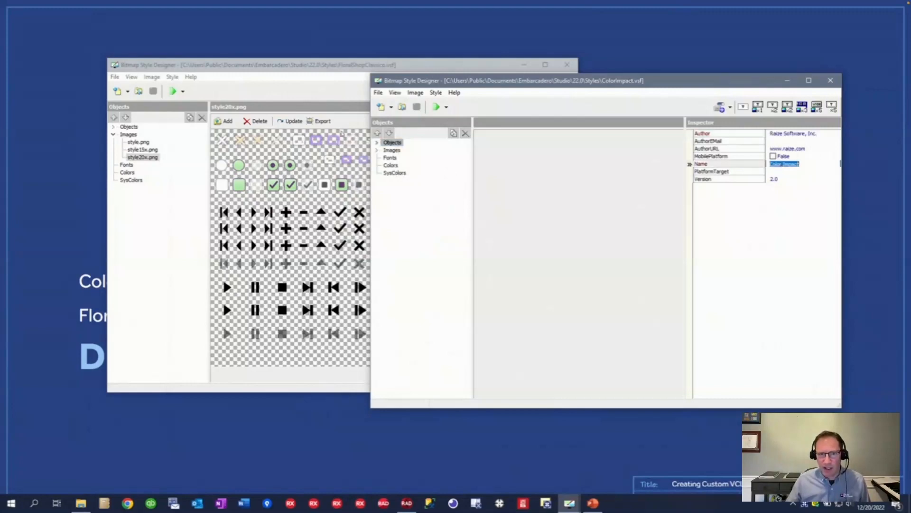
{"action": "left_click", "coordinate": [390, 159]}
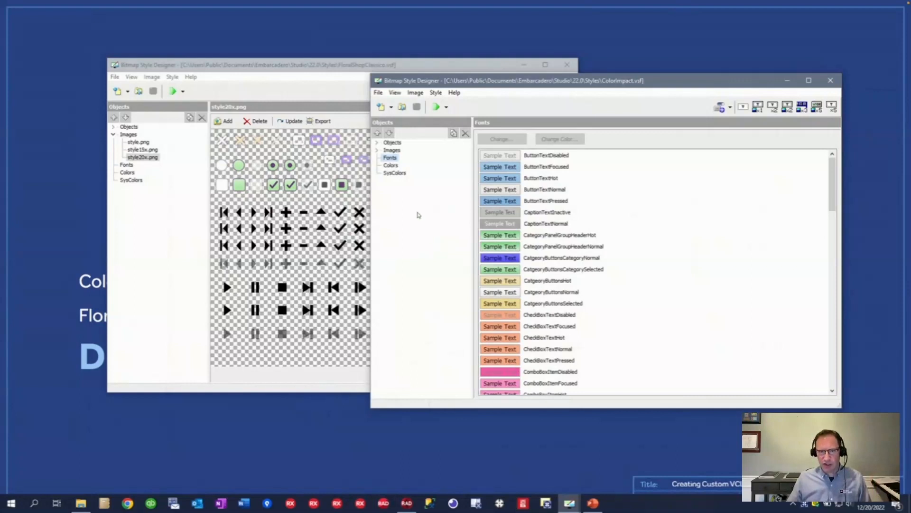
{"action": "left_click", "coordinate": [393, 165]}
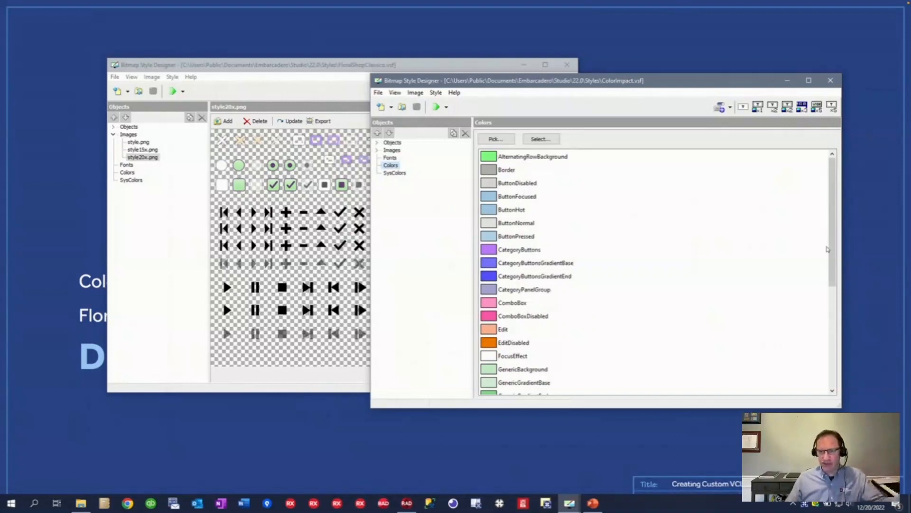
Step: Examine the Color Impact style's full list of color definitions and its system colors
{"action": "left_click_drag", "start_coordinate": [827, 249], "coordinate": [840, 355]}
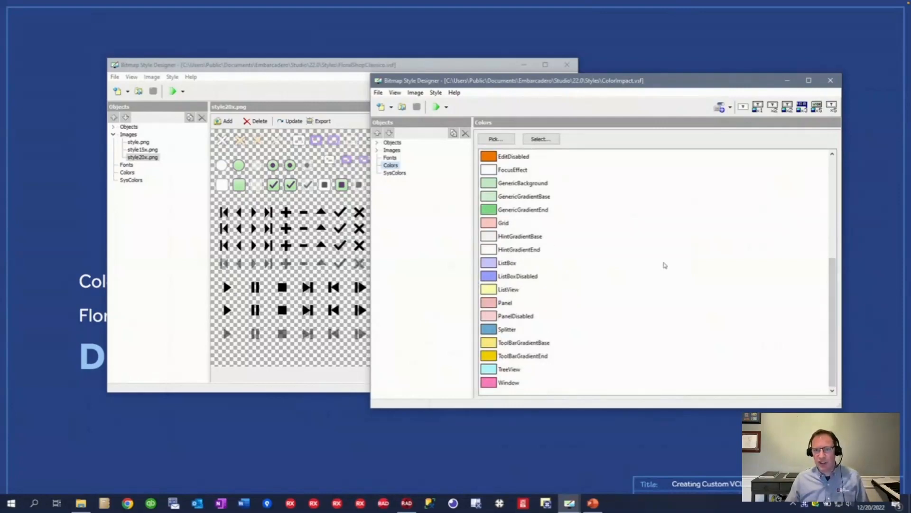
{"action": "left_click_drag", "start_coordinate": [831, 270], "coordinate": [693, 171]}
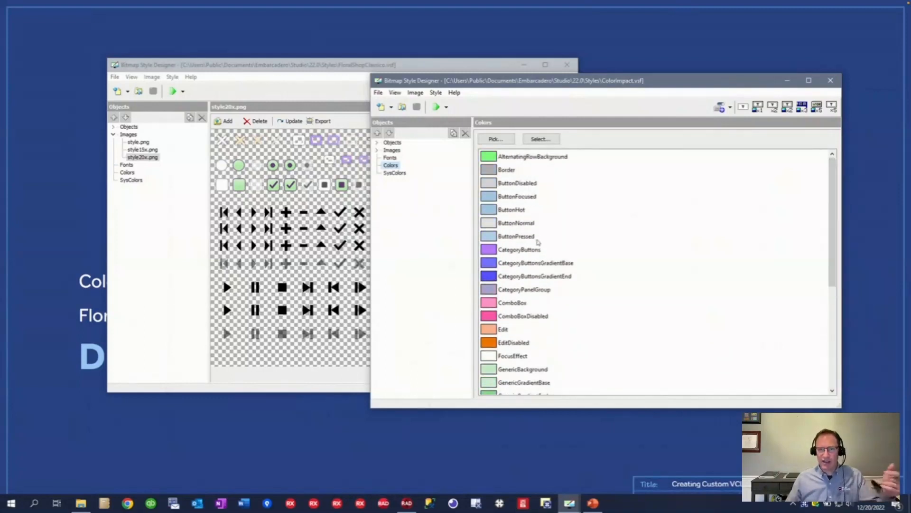
{"action": "left_click", "coordinate": [395, 173]}
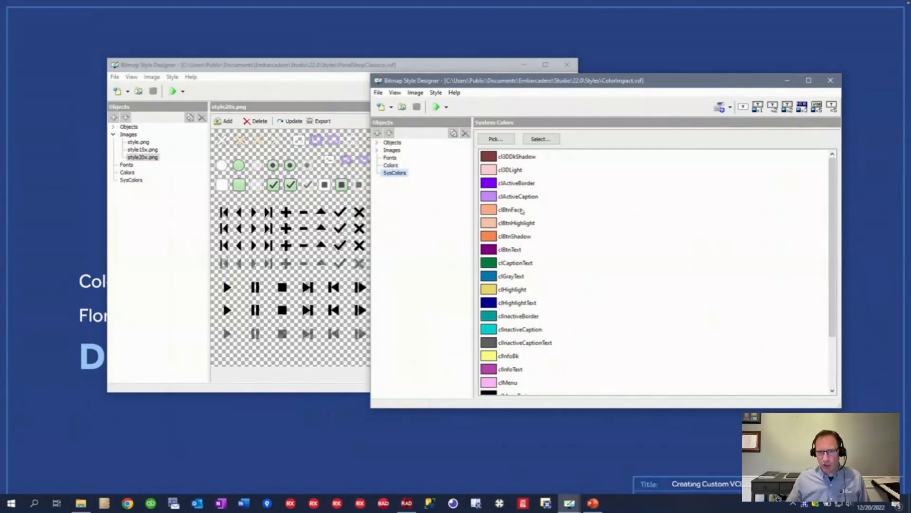
Step: Preview the Color Impact style, examine the controls on its Standard and Additional pages, and close the preview
{"action": "left_click", "coordinate": [437, 108]}
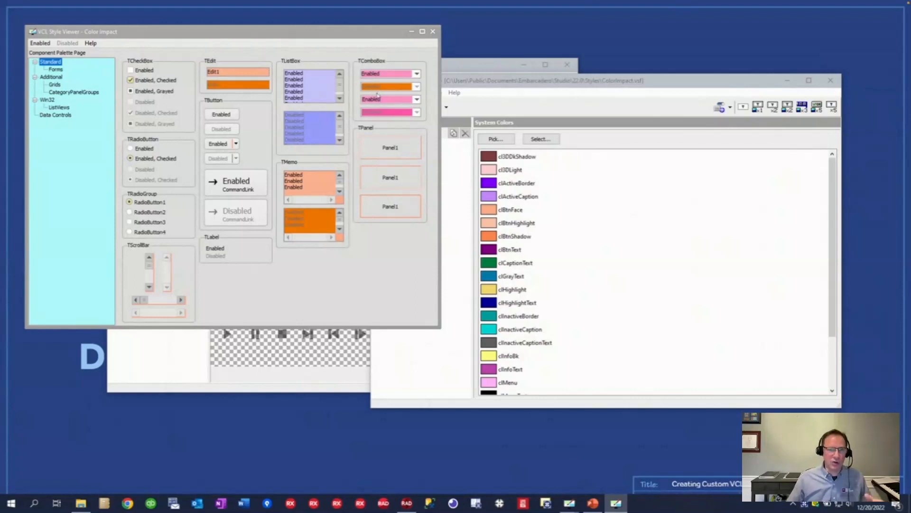
{"action": "left_click", "coordinate": [53, 78]}
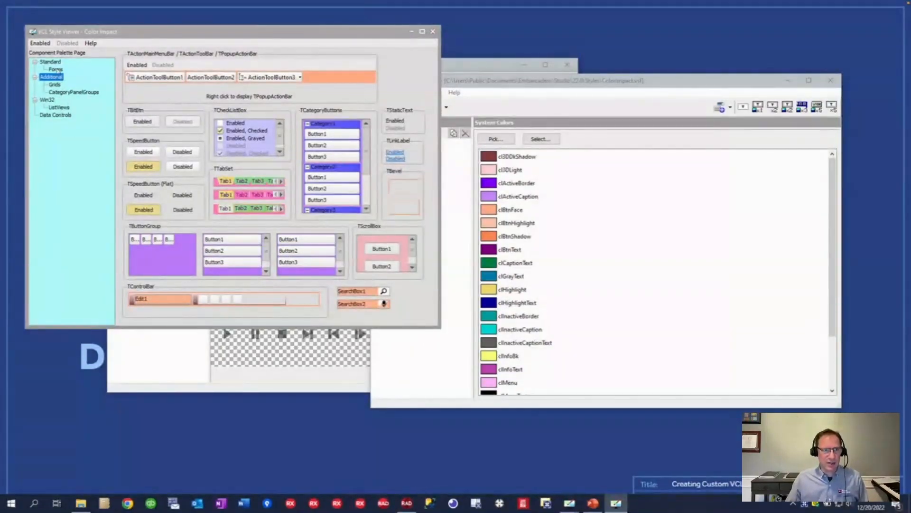
{"action": "left_click", "coordinate": [55, 63]}
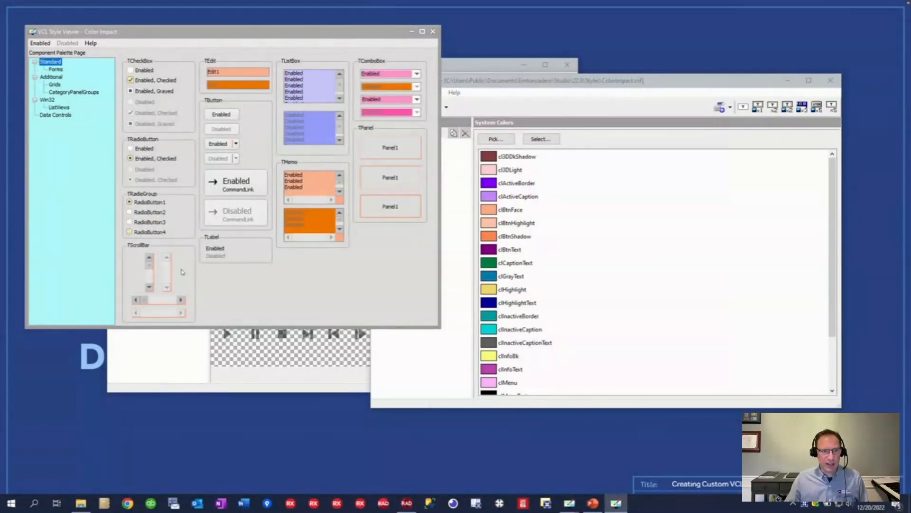
{"action": "left_click", "coordinate": [432, 33]}
Step: Change Color Impact's clBtnFace system color to basic red and preview the style to see which control parts use it
{"action": "left_click", "coordinate": [511, 211]}
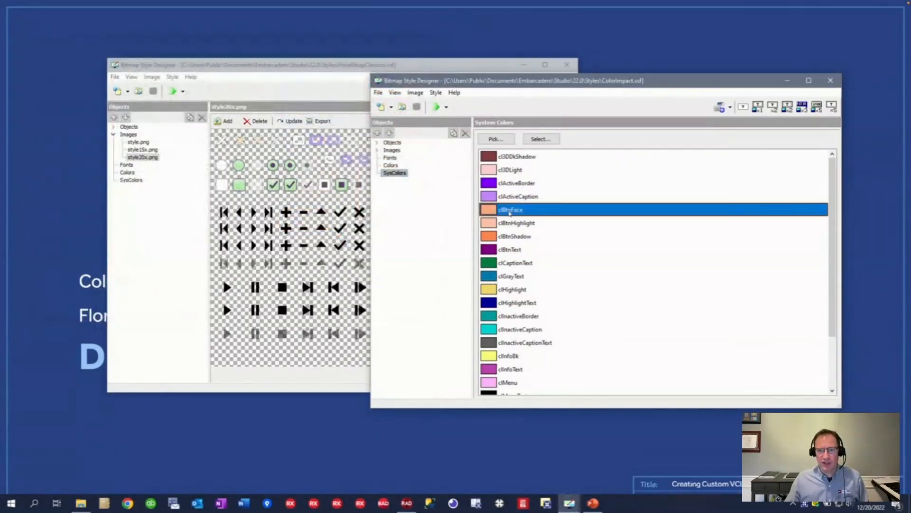
{"action": "left_click", "coordinate": [541, 139]}
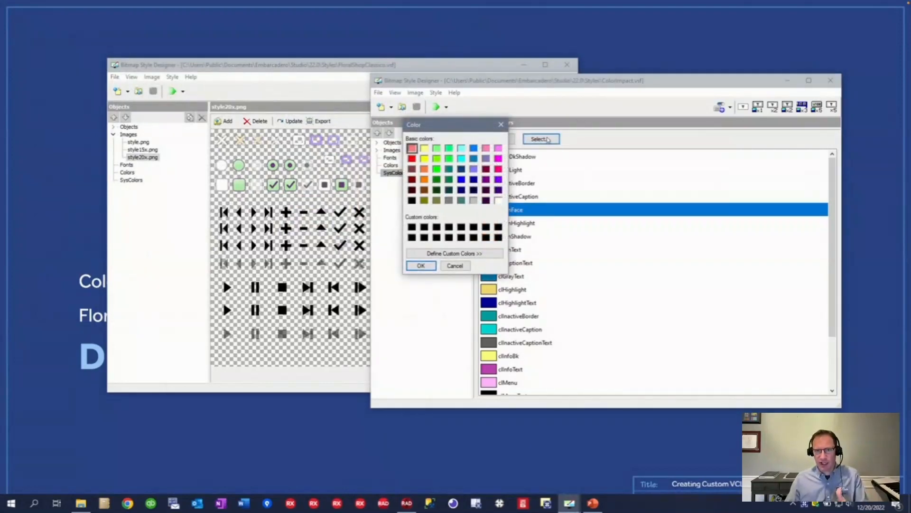
{"action": "left_click", "coordinate": [412, 158]}
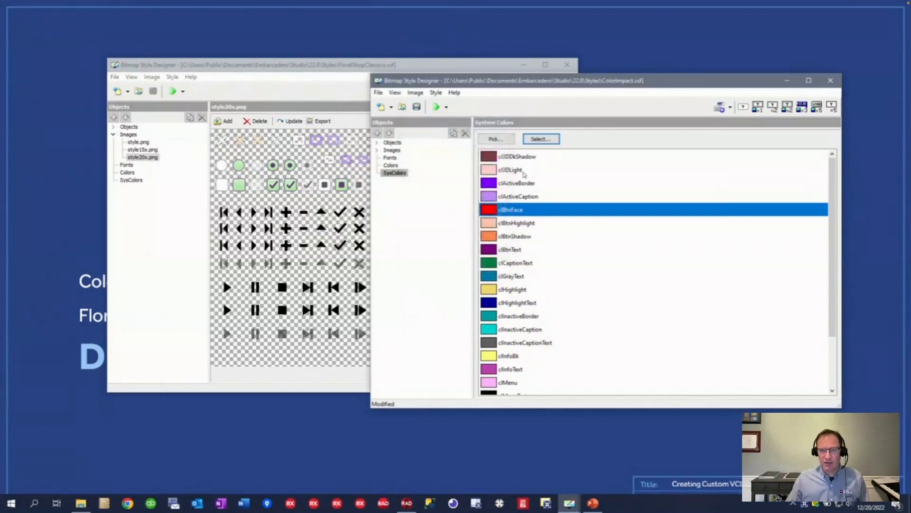
{"action": "left_click", "coordinate": [439, 108]}
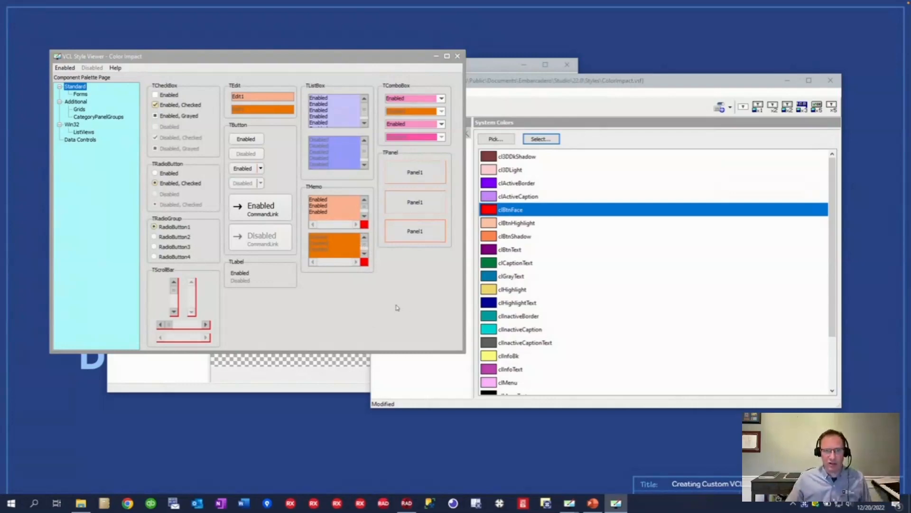
{"action": "left_click", "coordinate": [458, 57]}
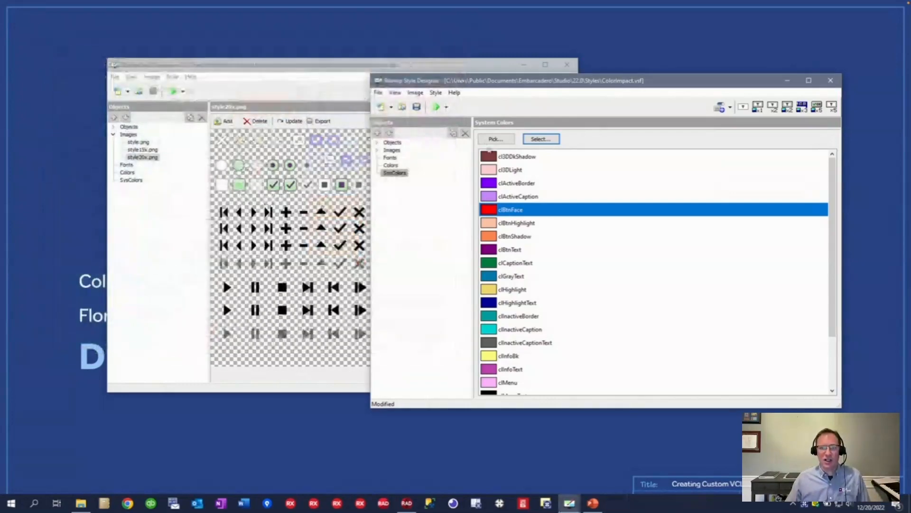
Step: Switch to the Floral Shop Classico designer window, preview the style's Additional page for leftover colors, and close the preview
{"action": "left_click", "coordinate": [297, 67]}
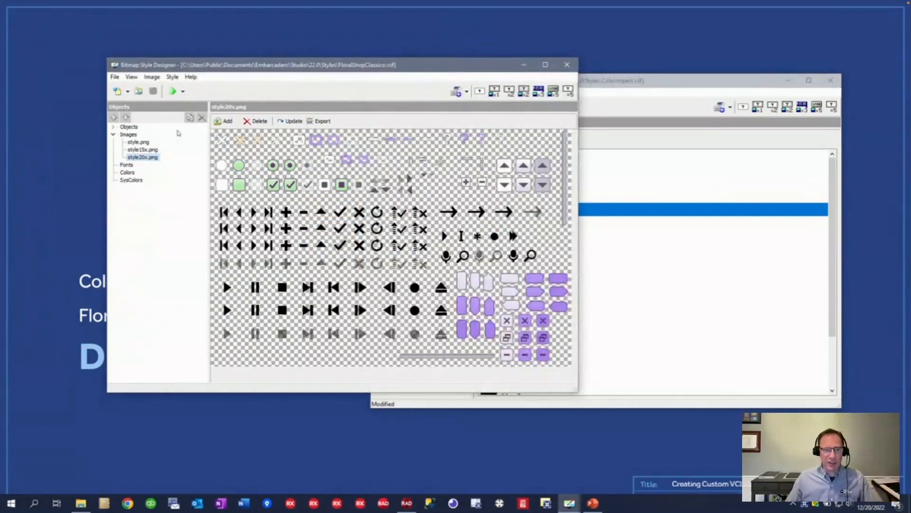
{"action": "left_click", "coordinate": [175, 92]}
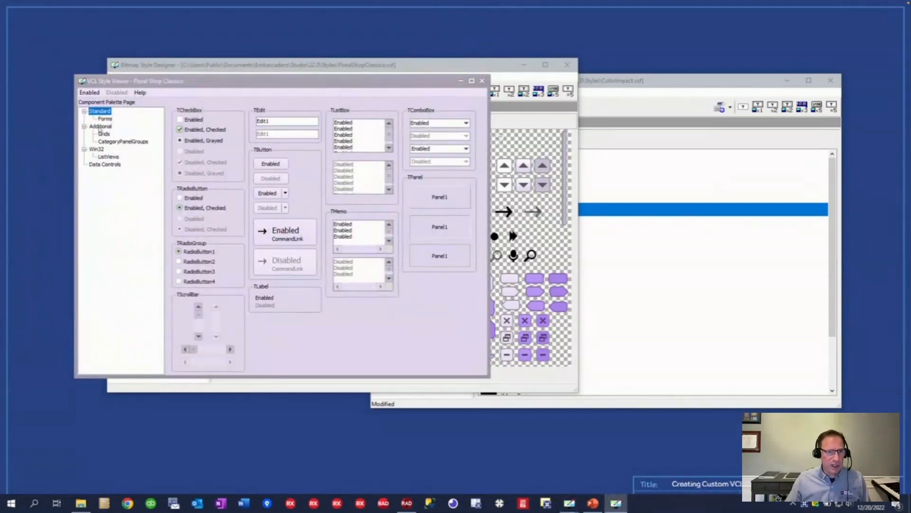
{"action": "left_click", "coordinate": [101, 127]}
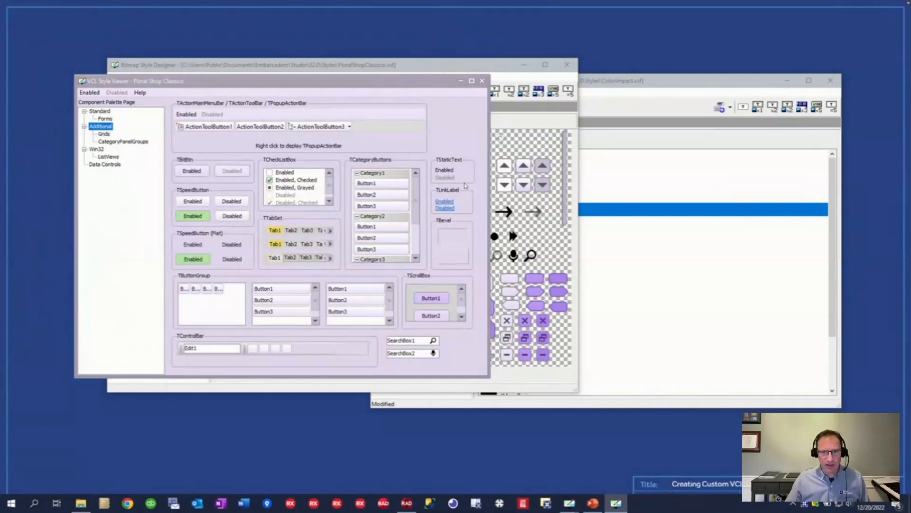
{"action": "left_click", "coordinate": [482, 81]}
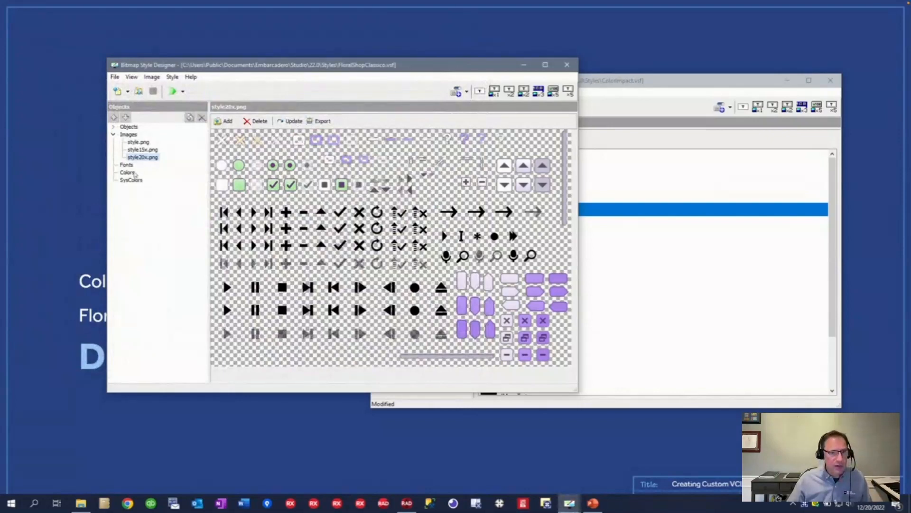
Step: Set Floral Shop Classico's clBtnFace system color to red 227, green 218, blue 240
{"action": "left_click", "coordinate": [129, 181]}
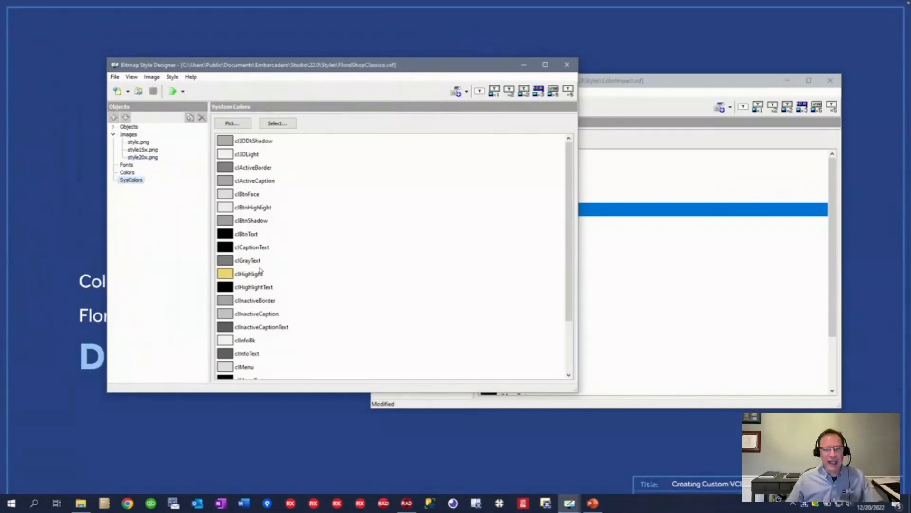
{"action": "left_click", "coordinate": [240, 199]}
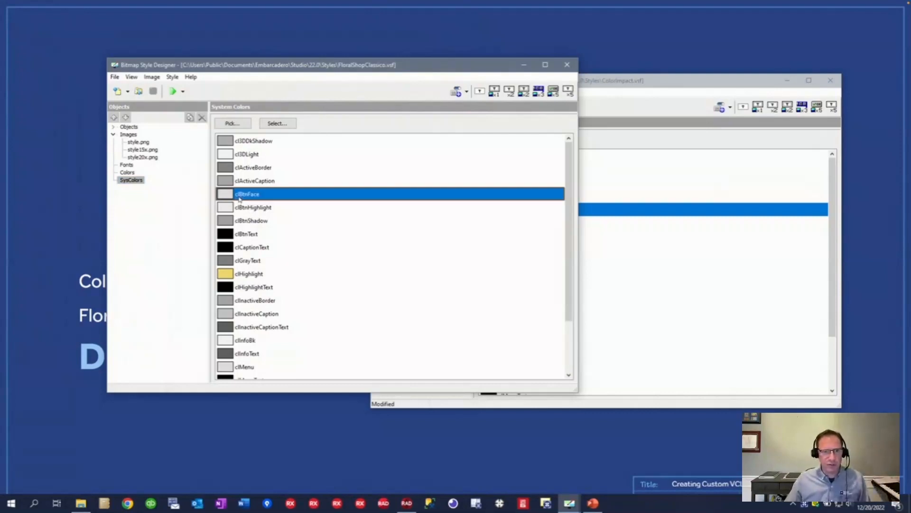
{"action": "left_click", "coordinate": [283, 124]}
{"action": "left_click", "coordinate": [459, 253]}
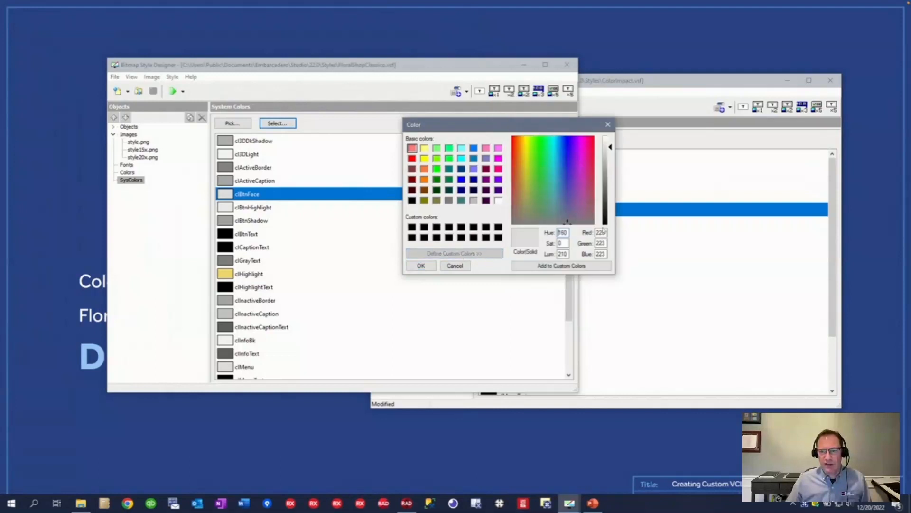
{"action": "double_click", "coordinate": [601, 233]}
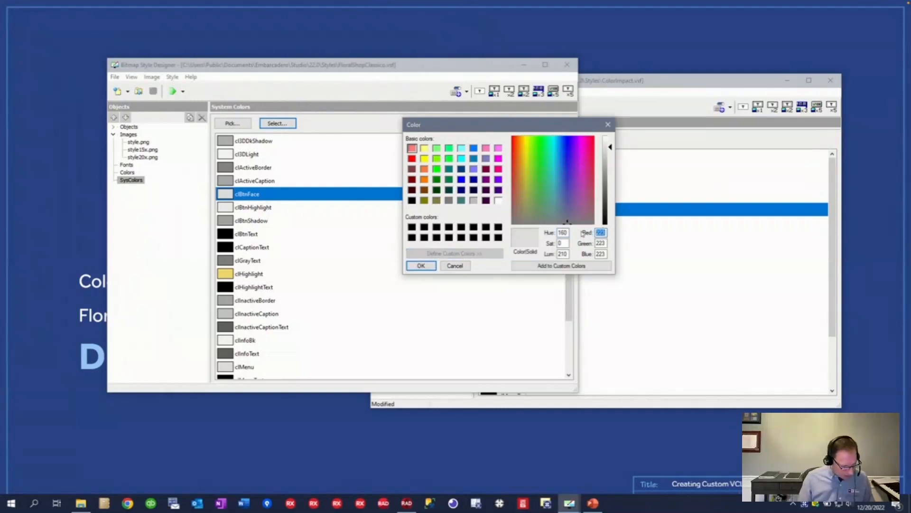
{"action": "type", "text": "227"}
{"action": "key", "text": "Tab"}
{"action": "type", "text": "218"}
{"action": "key", "text": "Tab"}
{"action": "type", "text": "240"}
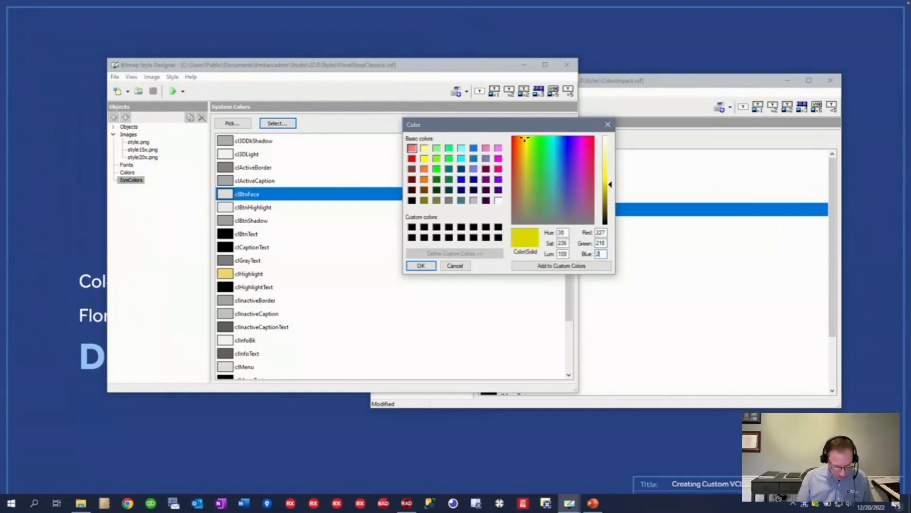
{"action": "left_click", "coordinate": [423, 265]}
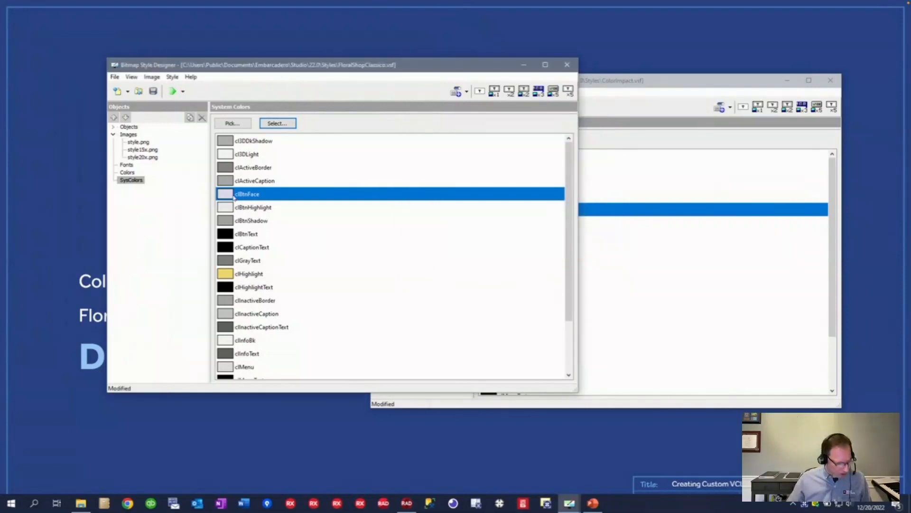
Step: Set the clHighlight system color to red 165, green 232, blue 143 and save the Floral Shop Classico style
{"action": "left_click", "coordinate": [260, 274]}
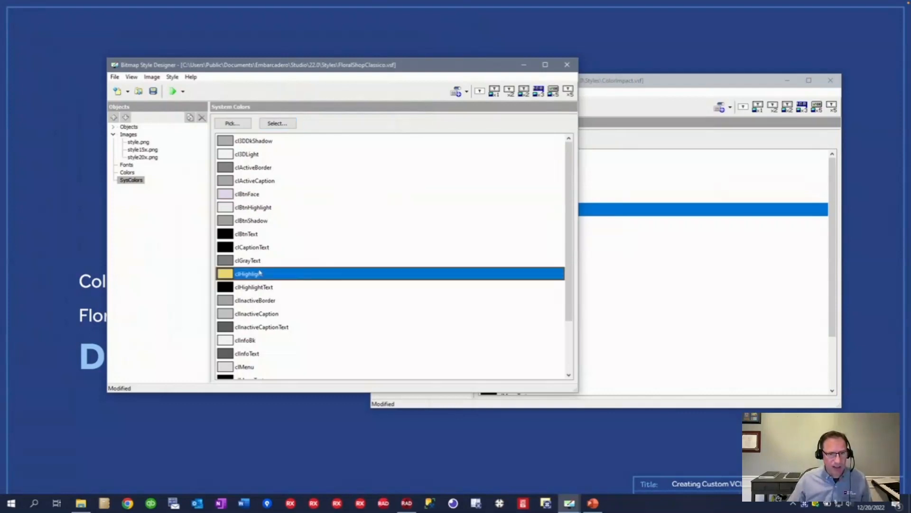
{"action": "left_click", "coordinate": [280, 124]}
{"action": "left_click", "coordinate": [448, 255]}
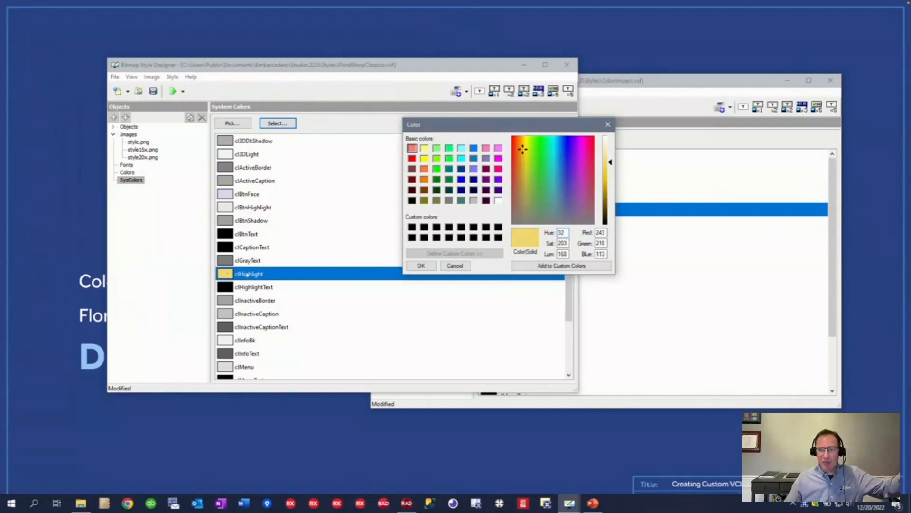
{"action": "double_click", "coordinate": [603, 233]}
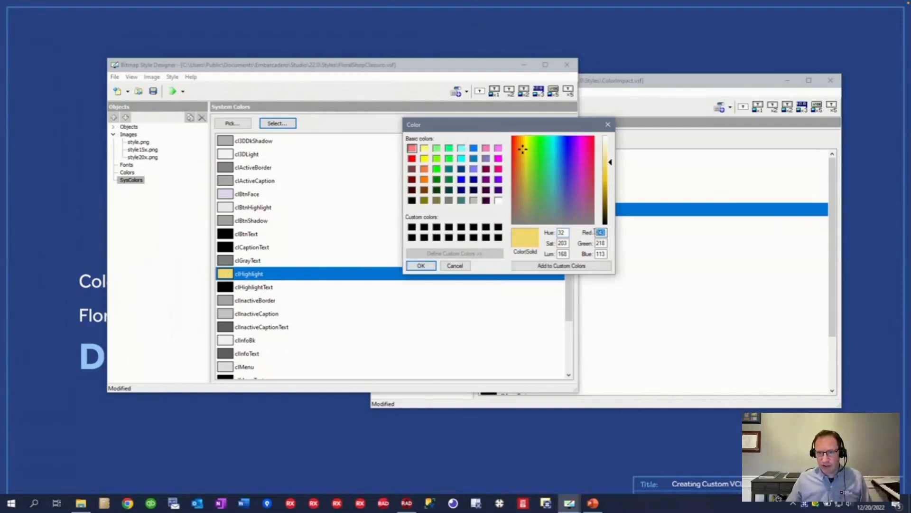
{"action": "type", "text": "165"}
{"action": "key", "text": "Tab"}
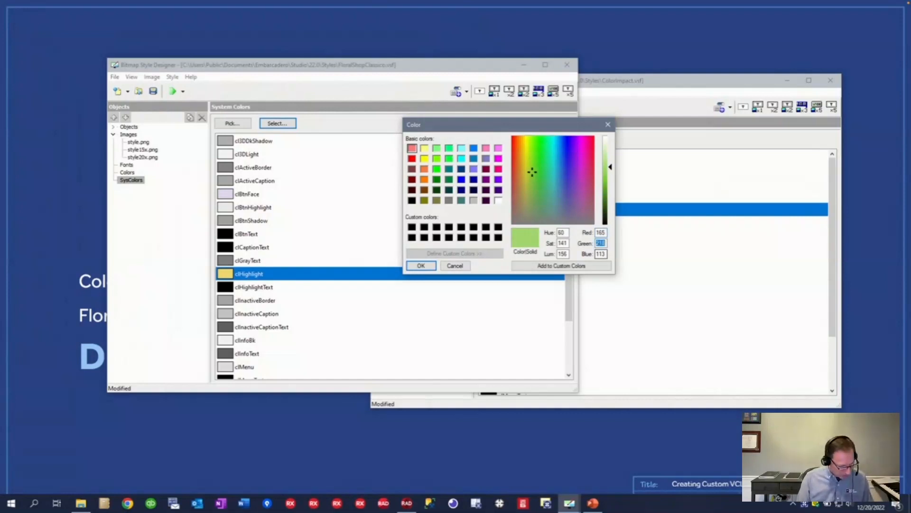
{"action": "type", "text": "232"}
{"action": "key", "text": "Tab"}
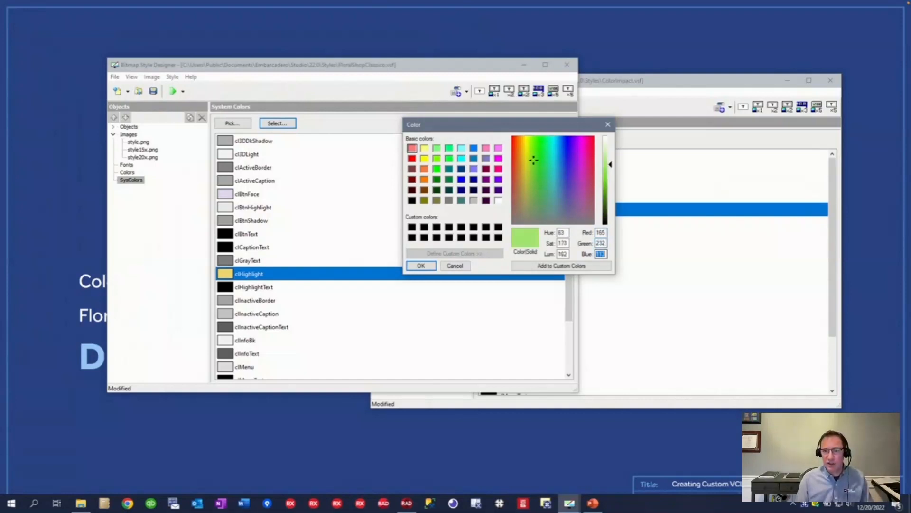
{"action": "type", "text": "143"}
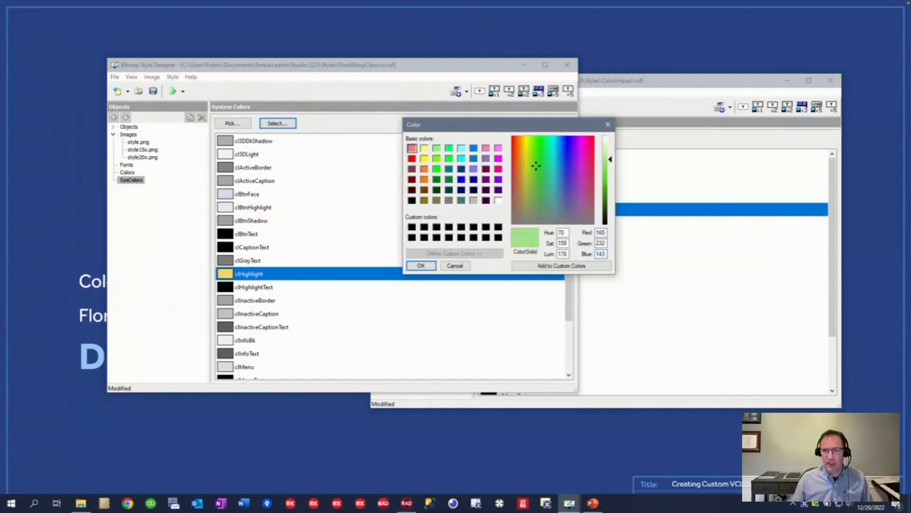
{"action": "left_click", "coordinate": [432, 266]}
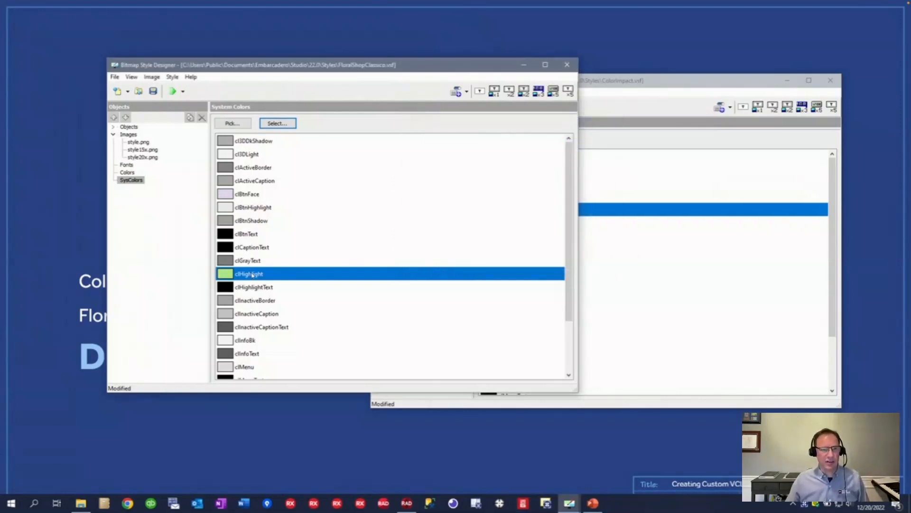
{"action": "left_click", "coordinate": [152, 92]}
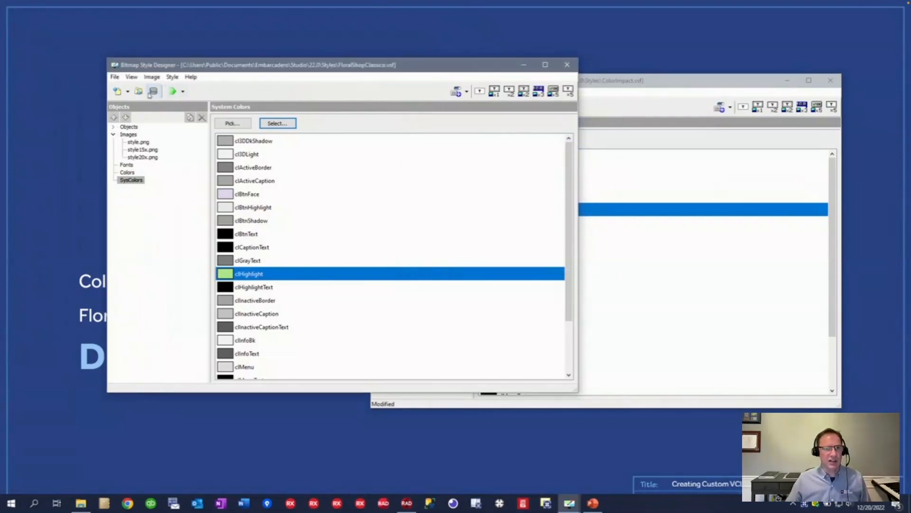
Step: Preview the saved Floral Shop Classico style, check its Standard and Additional pages, and close the preview
{"action": "left_click", "coordinate": [174, 91]}
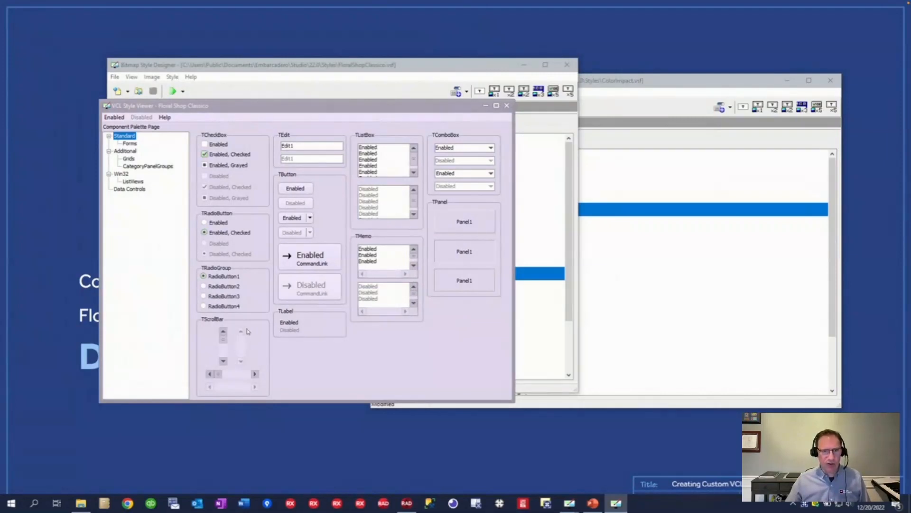
{"action": "left_click", "coordinate": [125, 152]}
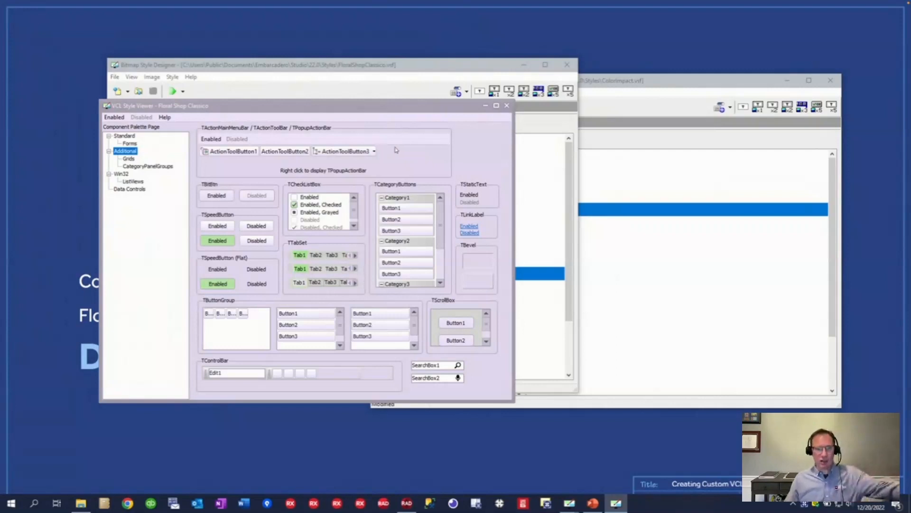
{"action": "left_click", "coordinate": [508, 106]}
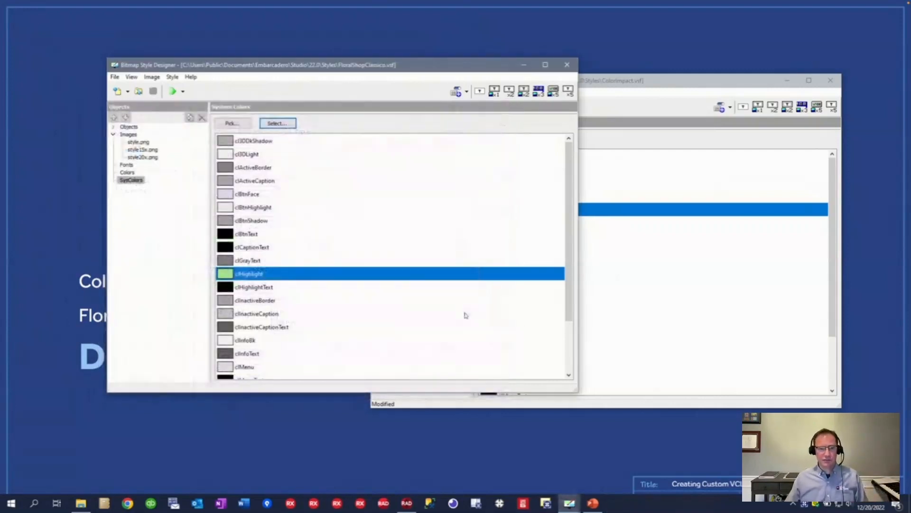
Step: Advance the presentation to the Update Title Bar demonstration slide and switch back to Floral Shop Classico in Bitmap Style Designer
{"action": "left_click", "coordinate": [529, 467]}
{"action": "left_click", "coordinate": [470, 332]}
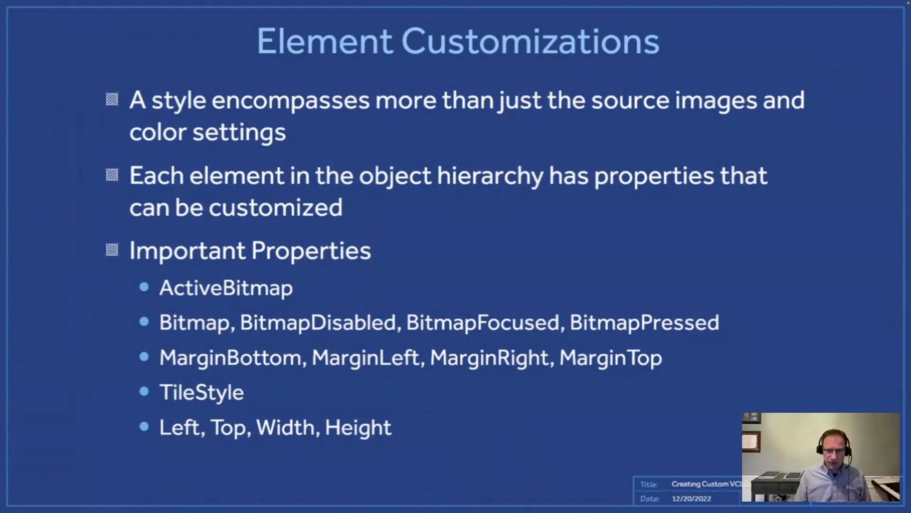
{"action": "key", "text": "Right"}
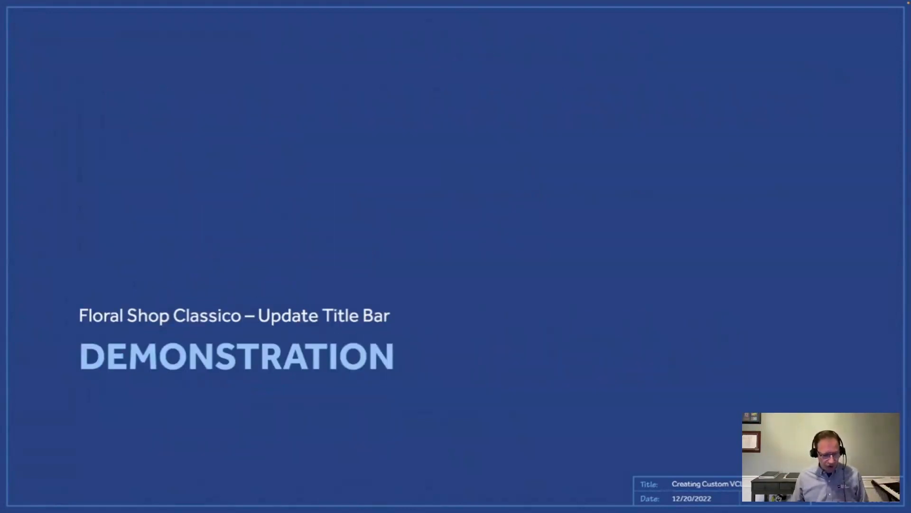
{"action": "key", "text": "alt+Tab"}
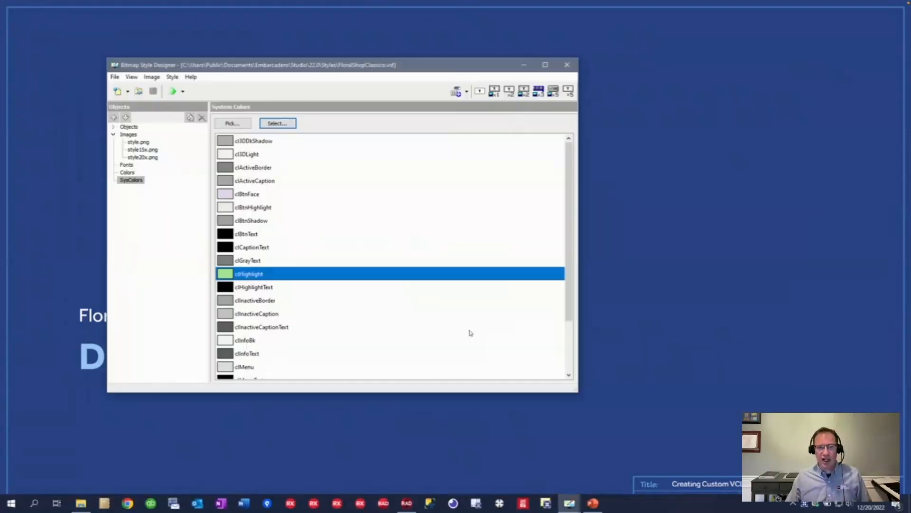
Step: Preview the Floral Shop Classico style and reposition its preview window lower on the desktop
{"action": "left_click", "coordinate": [173, 91]}
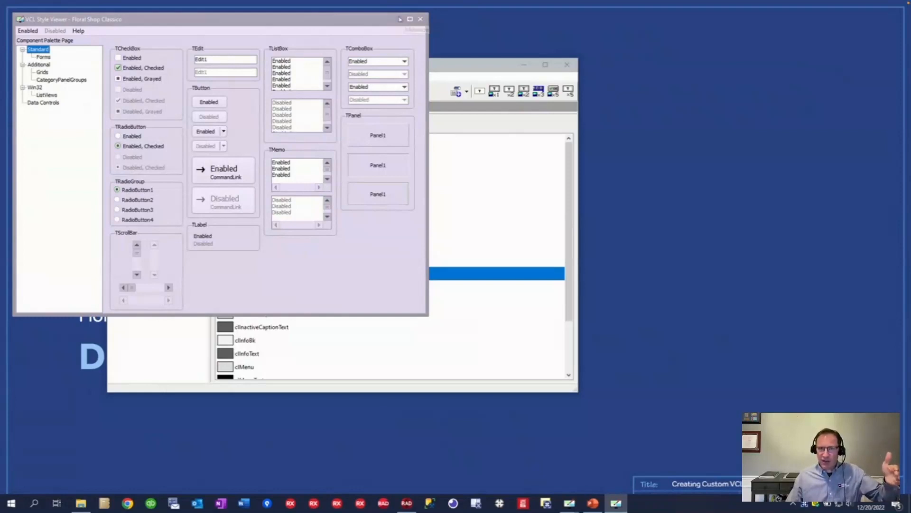
{"action": "left_click_drag", "start_coordinate": [352, 21], "coordinate": [361, 122]}
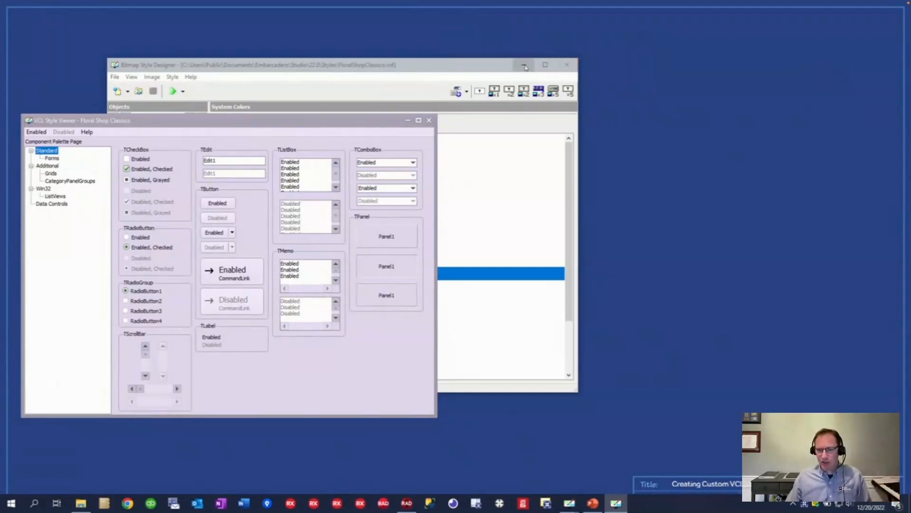
Step: Open Windows11_Modern_Light.vsf in the ColorImpact designer window, discarding the ColorImpact changes, and close the Windows11 Modern Light preview
{"action": "mouse_move", "coordinate": [570, 503]}
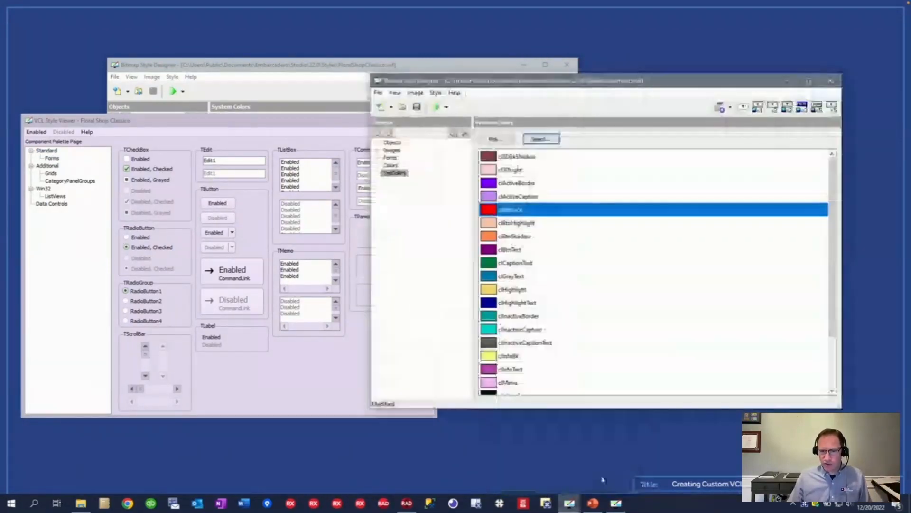
{"action": "left_click", "coordinate": [615, 457]}
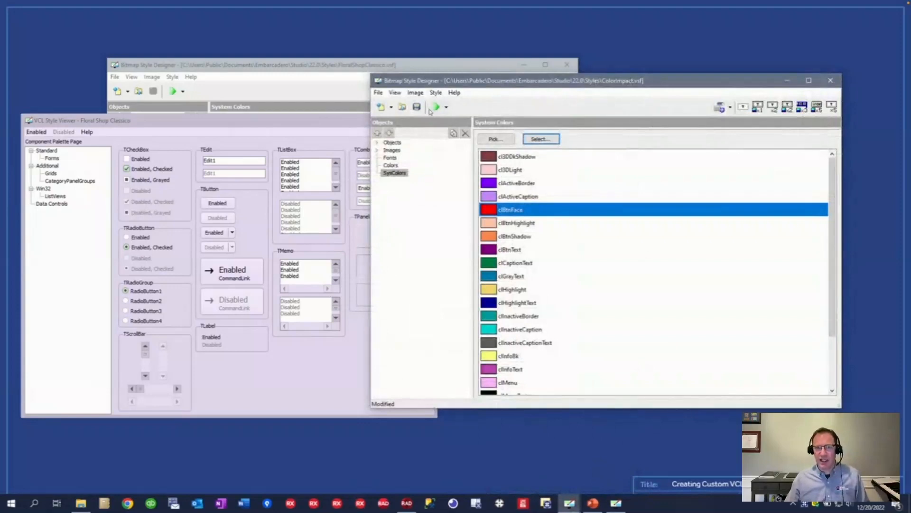
{"action": "left_click", "coordinate": [405, 108]}
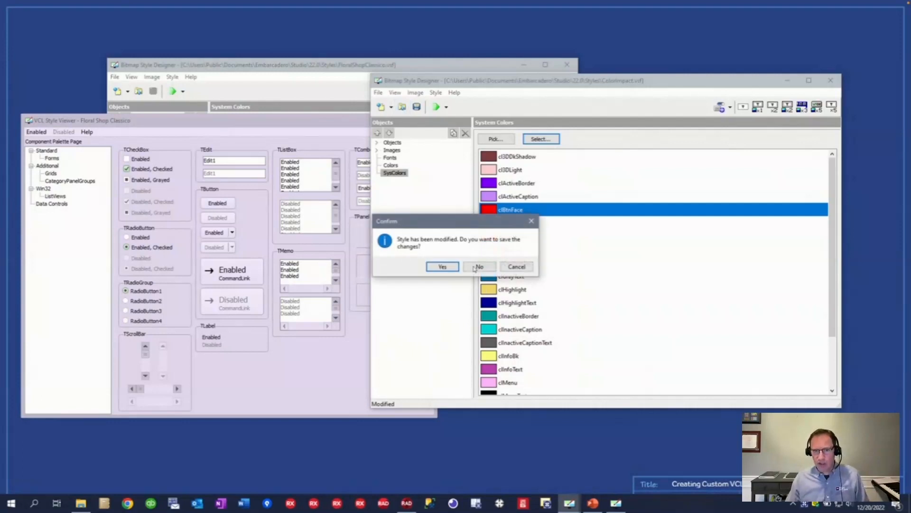
{"action": "left_click", "coordinate": [477, 267]}
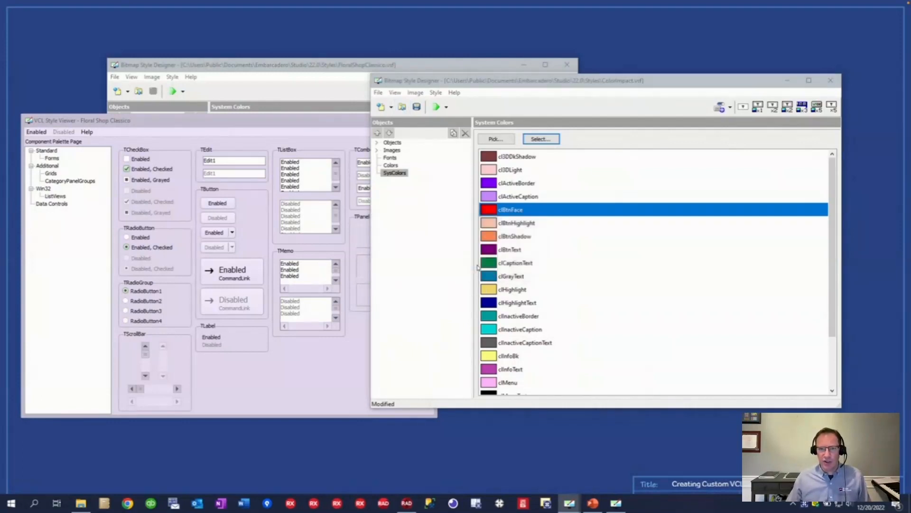
{"action": "scroll", "coordinate": [532, 322], "scroll_direction": "down", "scroll_amount": 5}
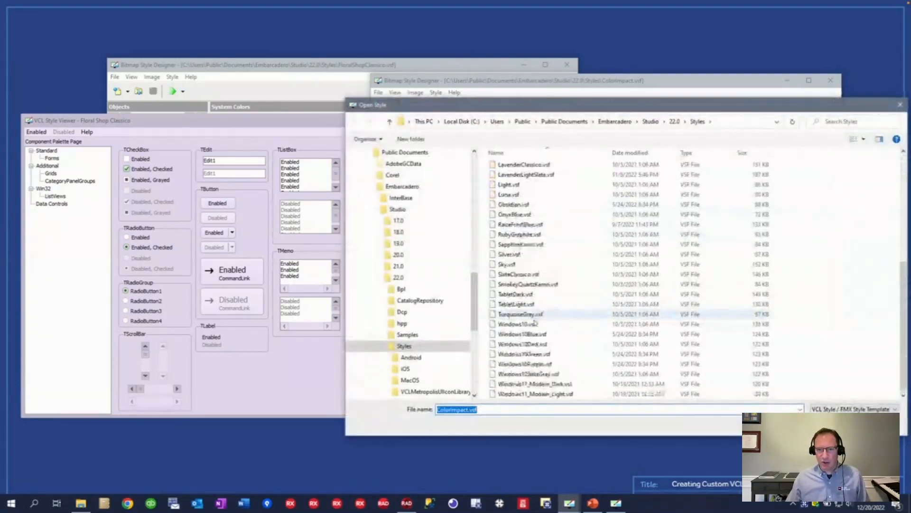
{"action": "left_click", "coordinate": [547, 395]}
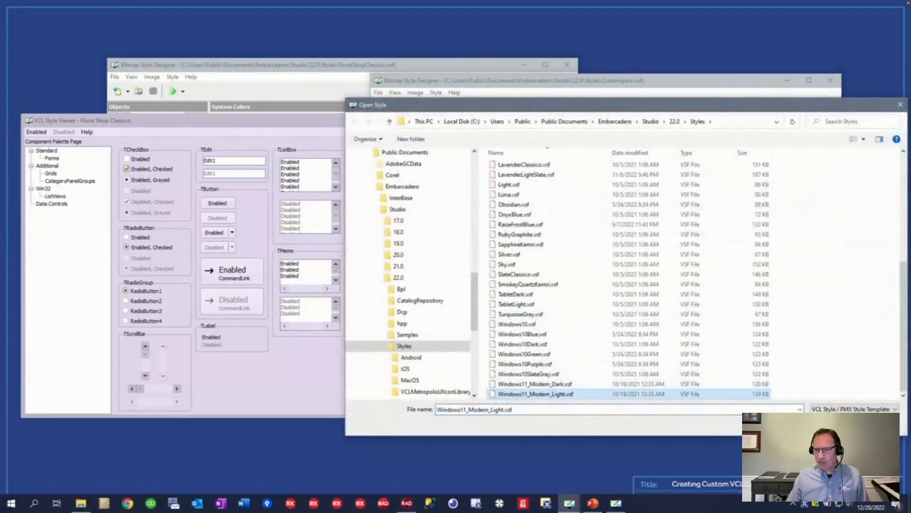
{"action": "left_click", "coordinate": [832, 424]}
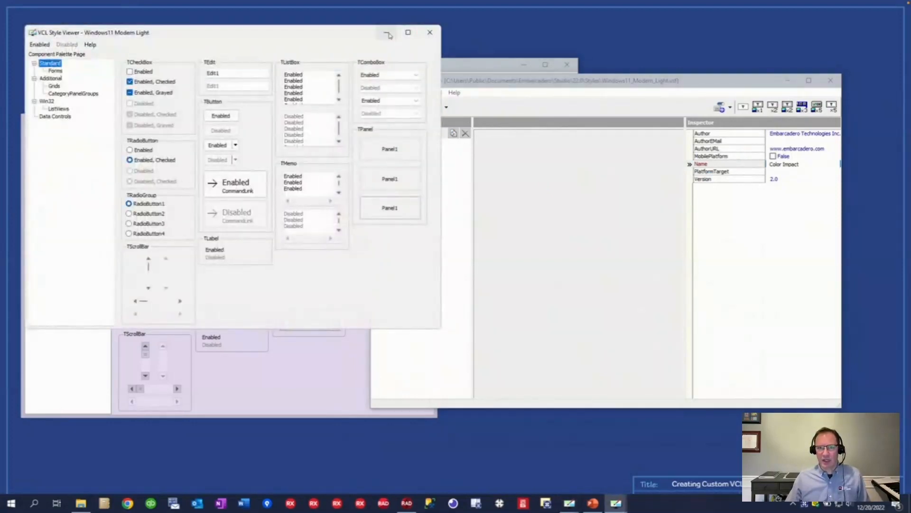
{"action": "left_click", "coordinate": [428, 33]}
Step: Close the Floral Shop Classico preview and arrange the FloralShopClassico and Windows11_Modern_Light designer windows side by side
{"action": "left_click_drag", "start_coordinate": [469, 82], "coordinate": [538, 89]}
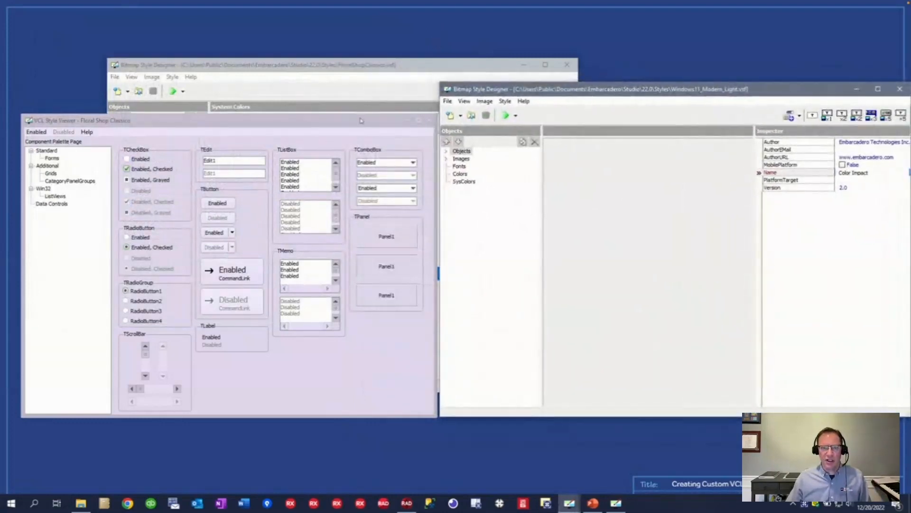
{"action": "left_click", "coordinate": [360, 120]}
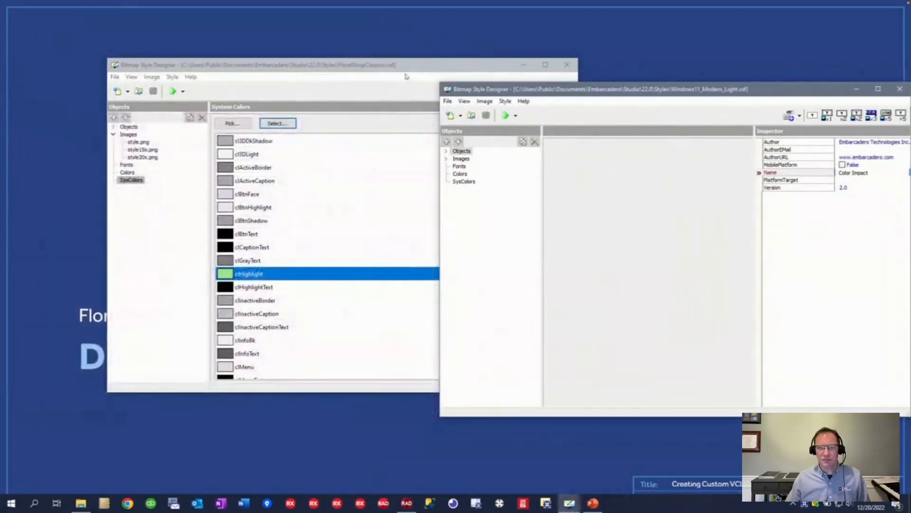
{"action": "left_click_drag", "start_coordinate": [404, 71], "coordinate": [334, 66]}
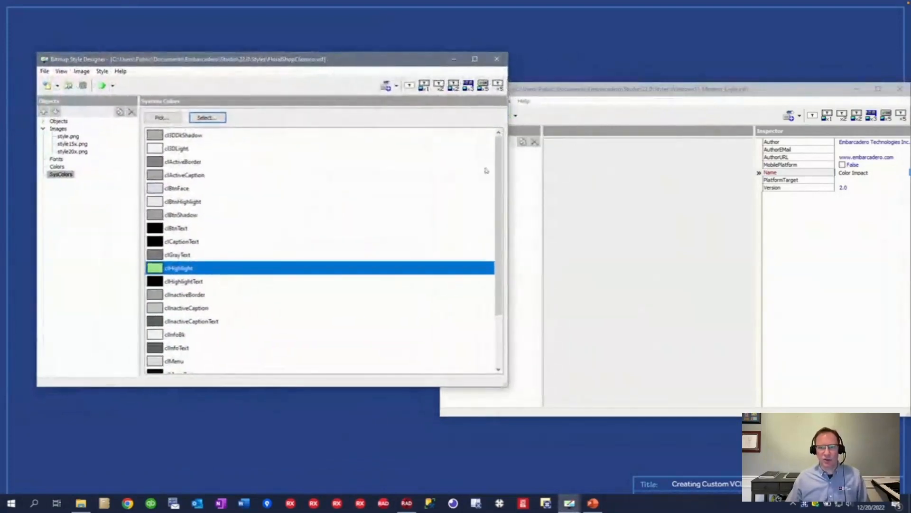
{"action": "left_click_drag", "start_coordinate": [508, 172], "coordinate": [440, 171]}
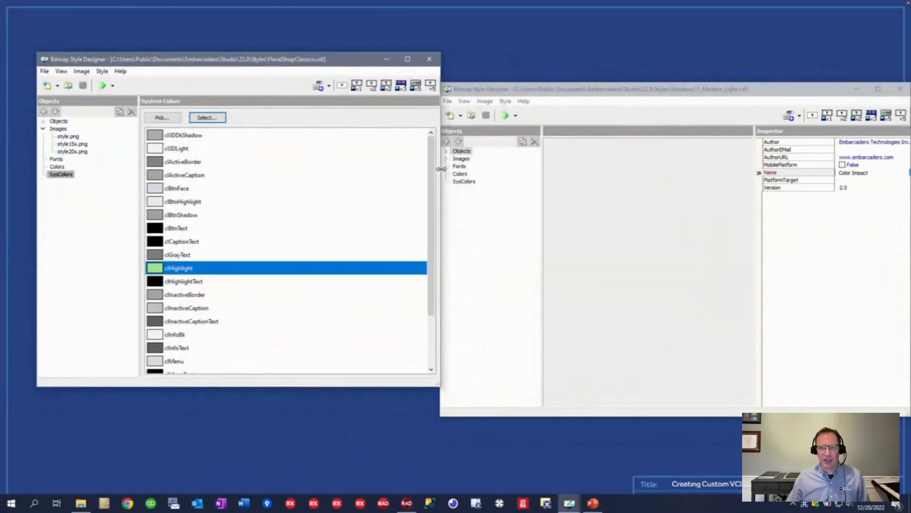
{"action": "left_click", "coordinate": [547, 210]}
{"action": "left_click_drag", "start_coordinate": [791, 95], "coordinate": [758, 86]}
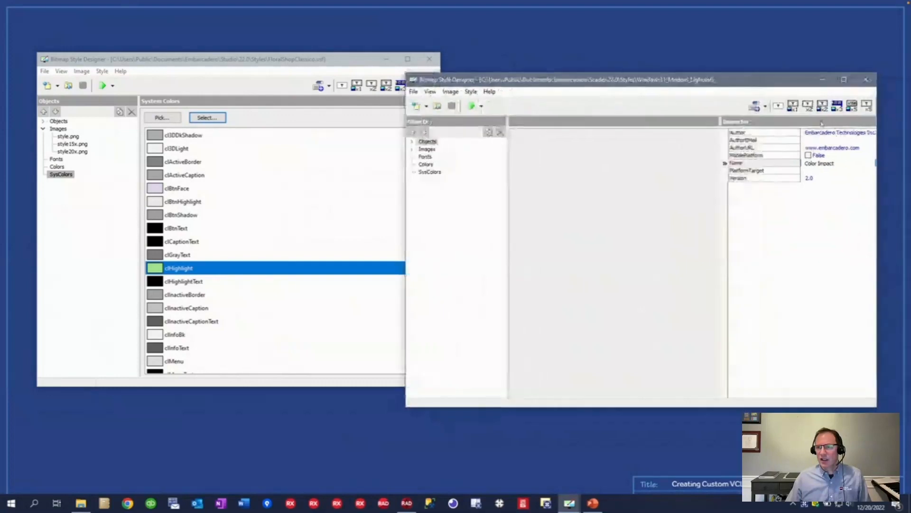
{"action": "left_click_drag", "start_coordinate": [877, 177], "coordinate": [838, 182]}
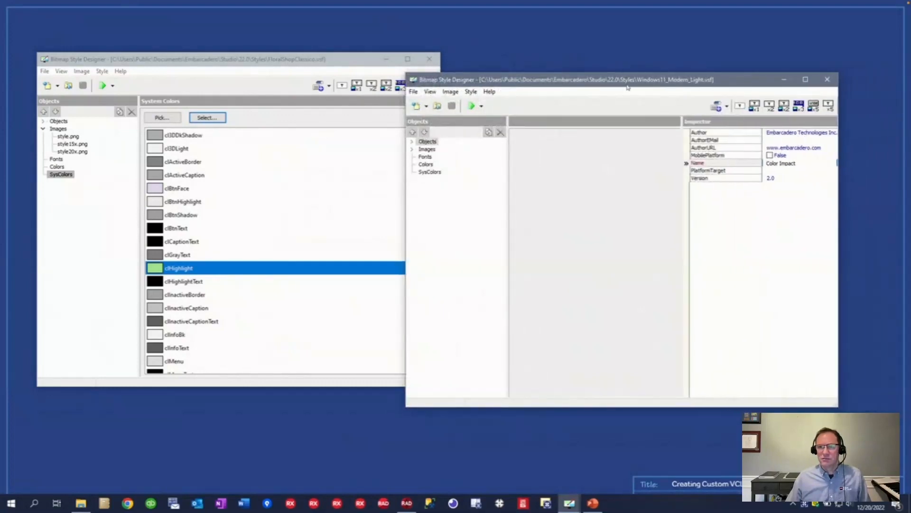
{"action": "left_click_drag", "start_coordinate": [628, 83], "coordinate": [670, 63]}
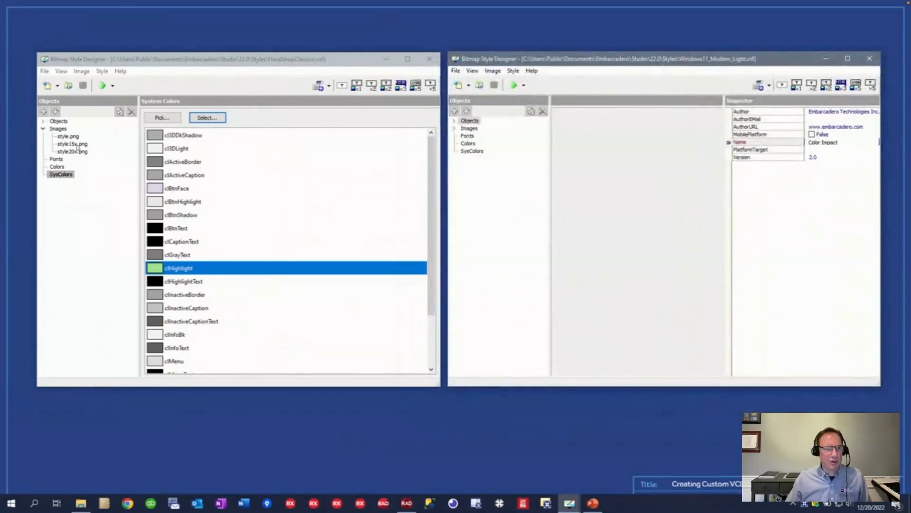
Step: Expand Floral Shop Classico's Form Image object and examine its LeftBorder, RightBorder and Title elements
{"action": "left_click", "coordinate": [43, 121]}
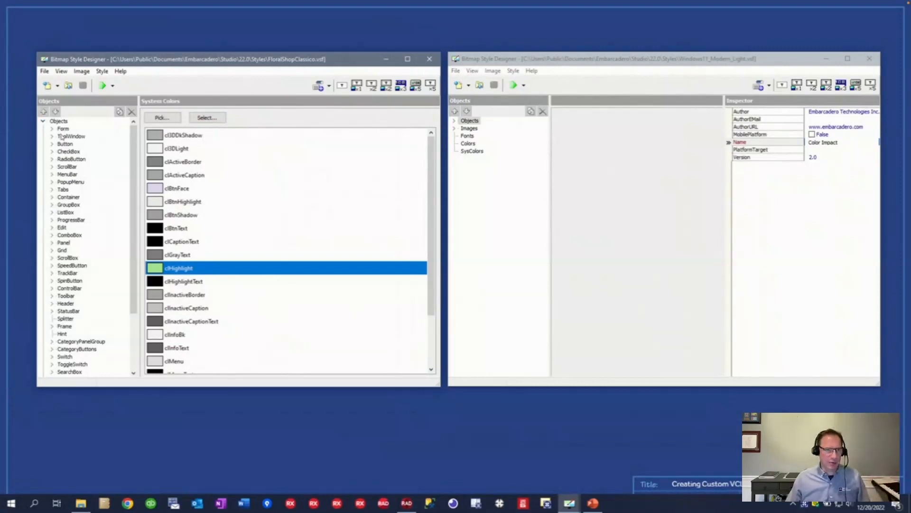
{"action": "left_click", "coordinate": [52, 130]}
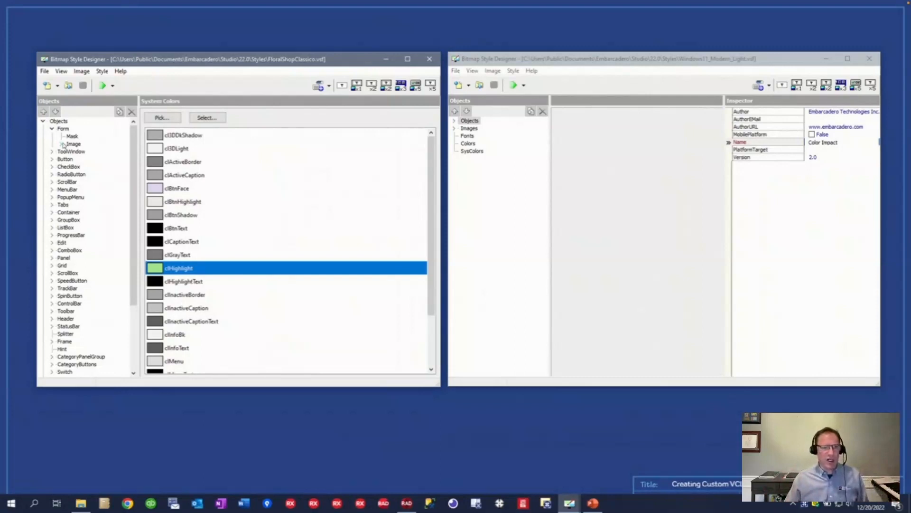
{"action": "left_click", "coordinate": [61, 144]}
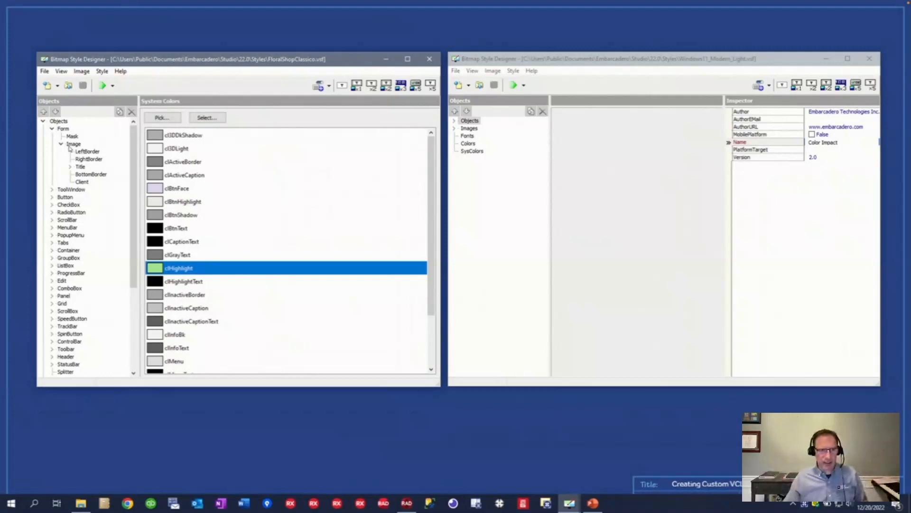
{"action": "left_click", "coordinate": [72, 144]}
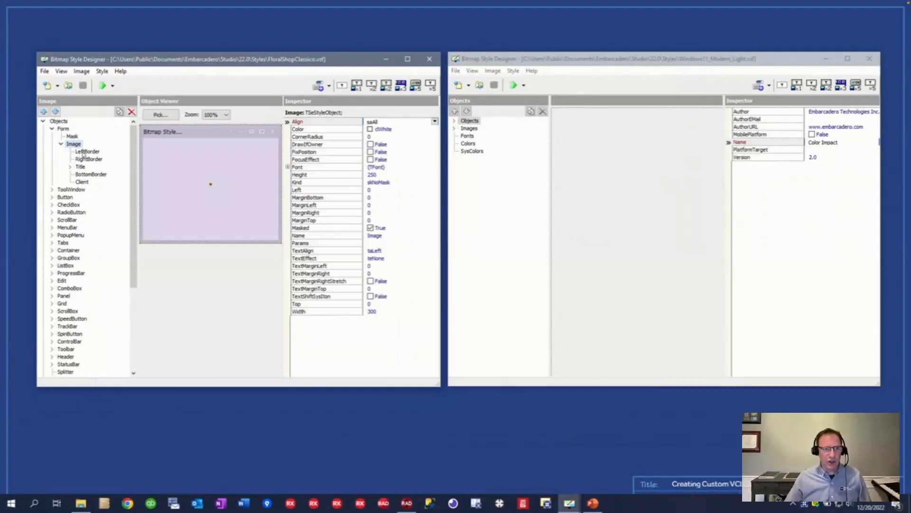
{"action": "left_click", "coordinate": [80, 152]}
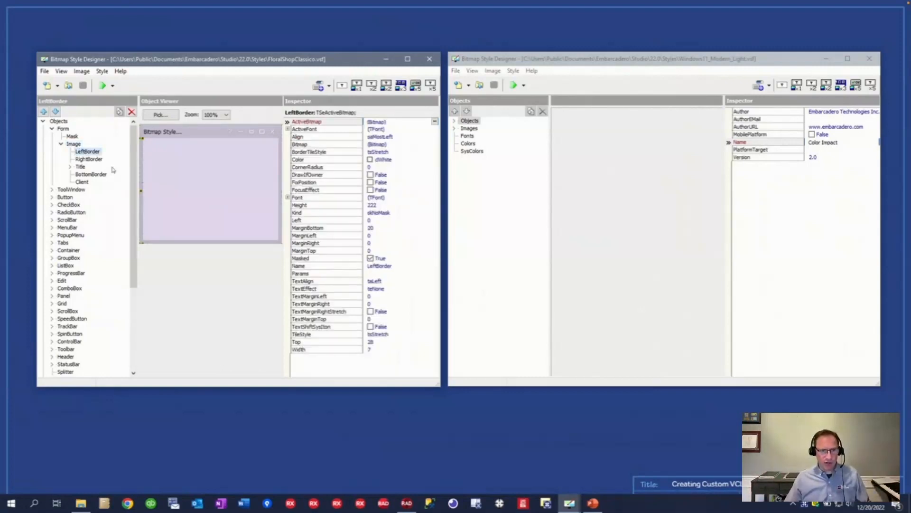
{"action": "left_click", "coordinate": [93, 160]}
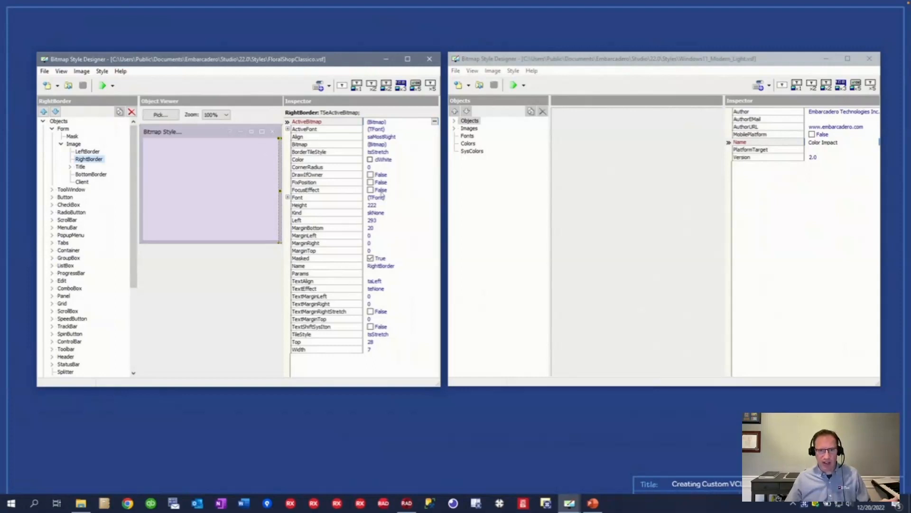
{"action": "left_click", "coordinate": [79, 167]}
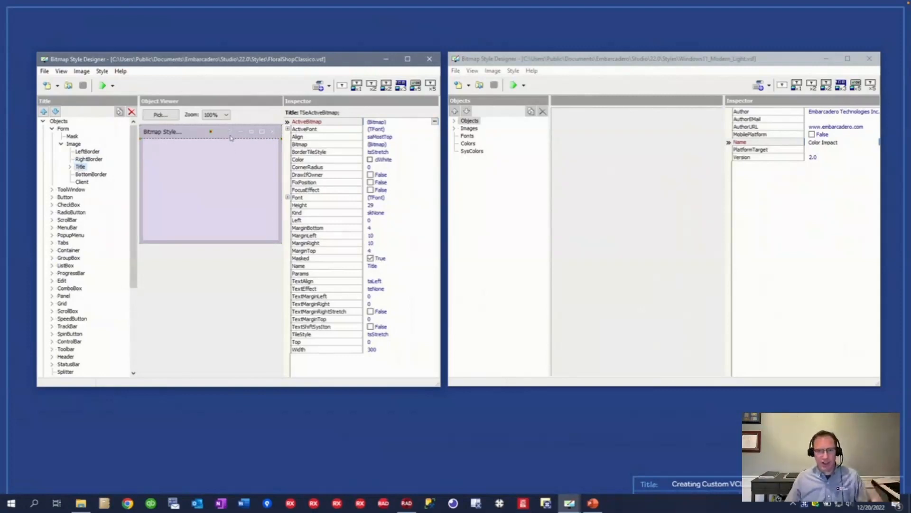
Step: Inspect the Form Image Title object's properties in Windows11_Modern_Light for comparison
{"action": "left_click", "coordinate": [455, 122]}
{"action": "left_click", "coordinate": [463, 128]}
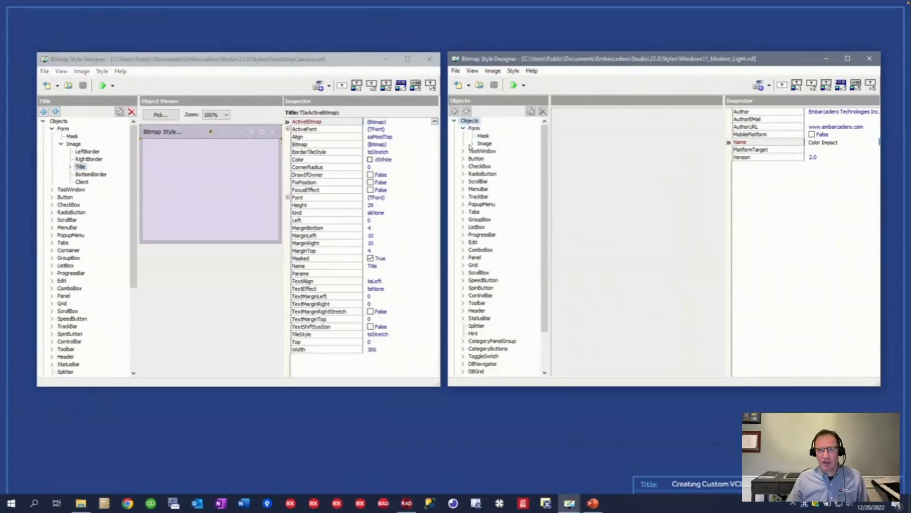
{"action": "left_click", "coordinate": [472, 144]}
{"action": "left_click", "coordinate": [491, 167]}
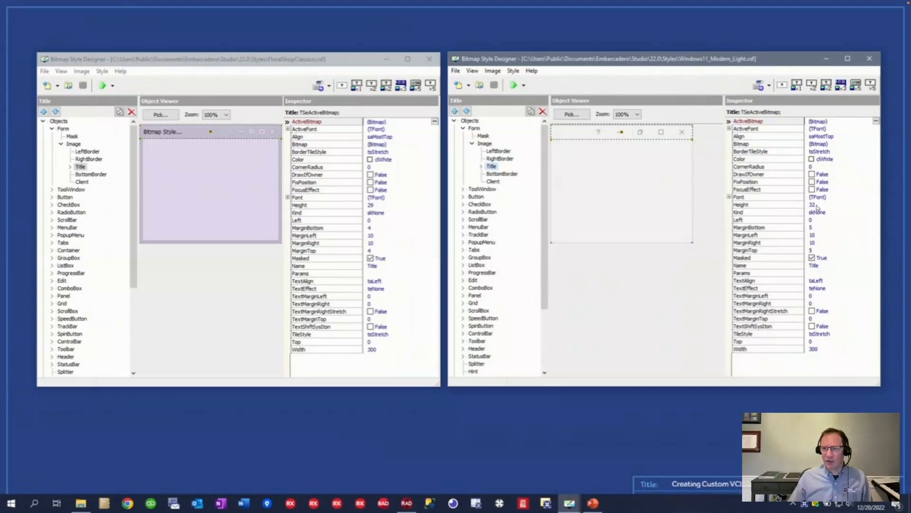
Step: Set the height of Floral Shop Classico's Form Image Title object to 32
{"action": "left_click", "coordinate": [374, 205]}
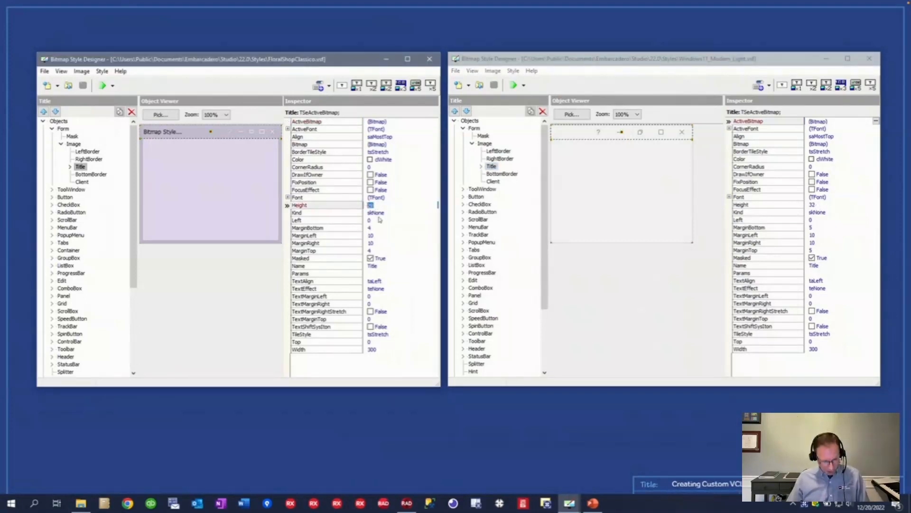
{"action": "type", "text": "32"}
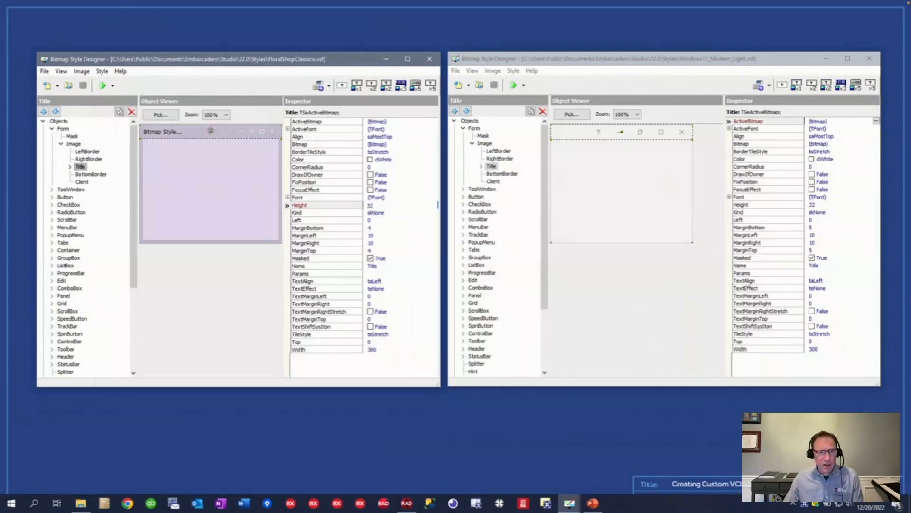
{"action": "key", "text": "Return"}
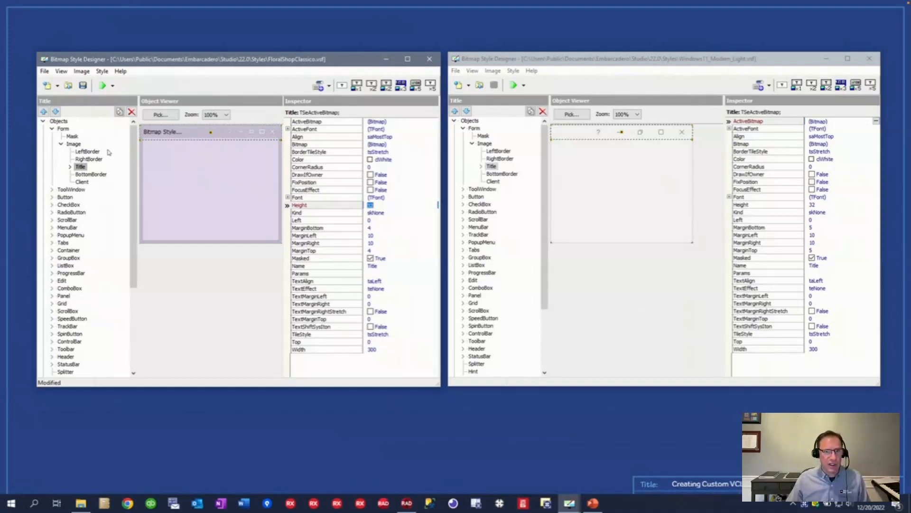
Step: Compare the Form Image Client objects in both styles and set Floral Shop Classico's Client height to 212 and top to 32
{"action": "left_click", "coordinate": [82, 182]}
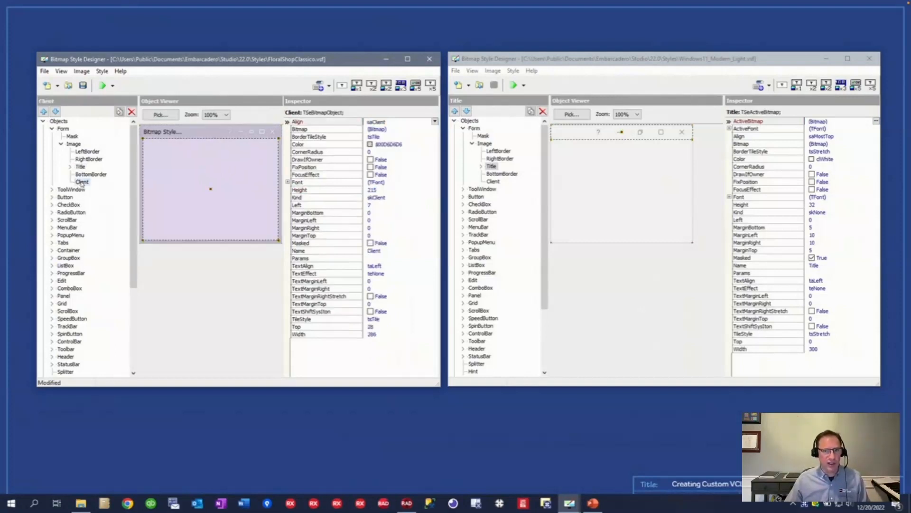
{"action": "left_click", "coordinate": [493, 182]}
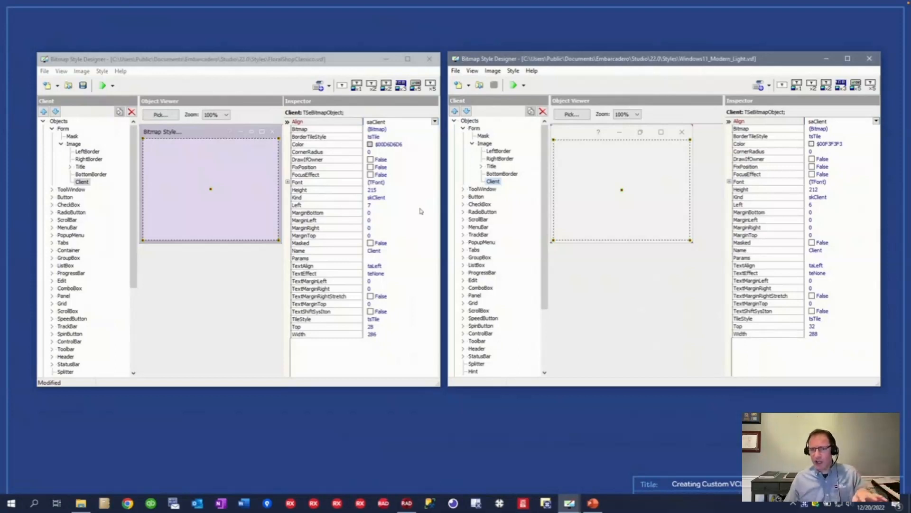
{"action": "left_click", "coordinate": [378, 190]}
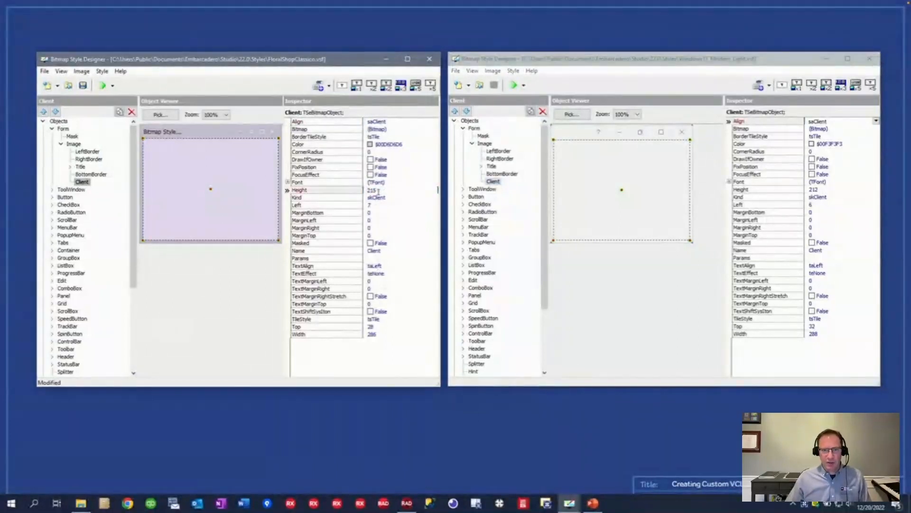
{"action": "key", "text": "BackSpace"}
{"action": "type", "text": "2"}
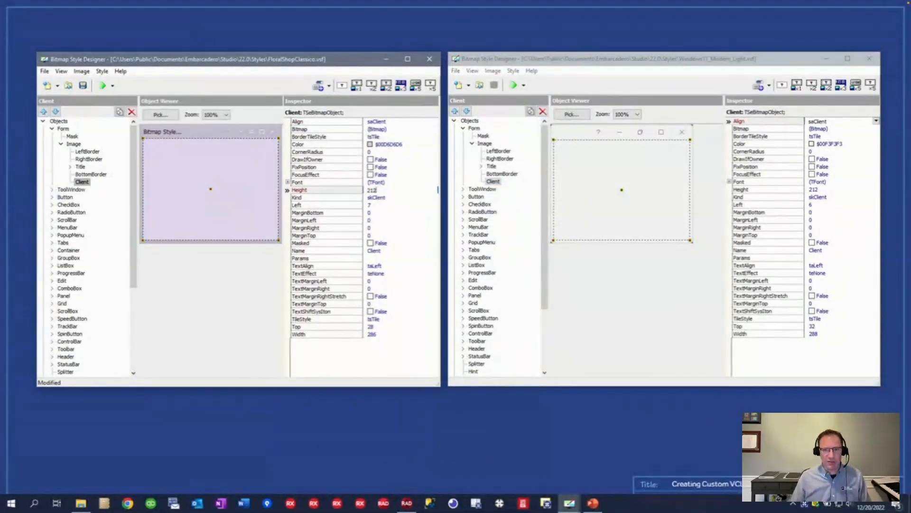
{"action": "left_click", "coordinate": [377, 327]}
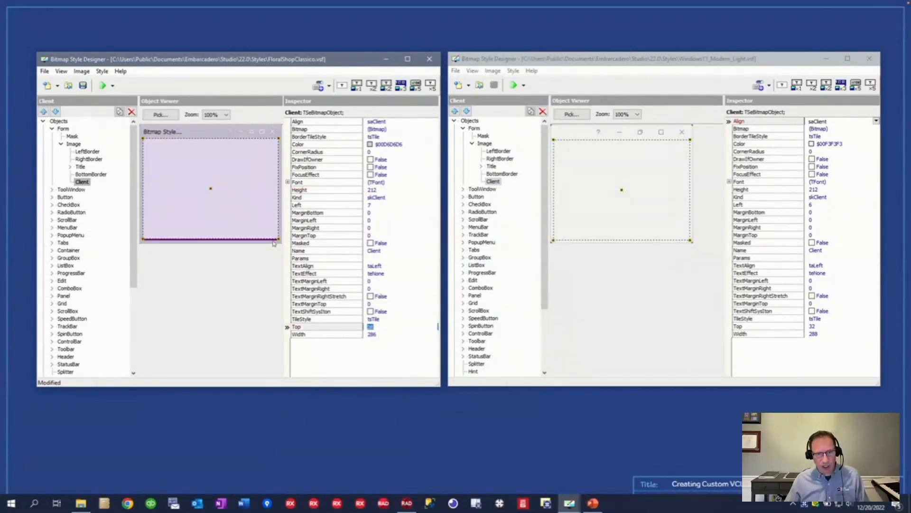
{"action": "type", "text": "32"}
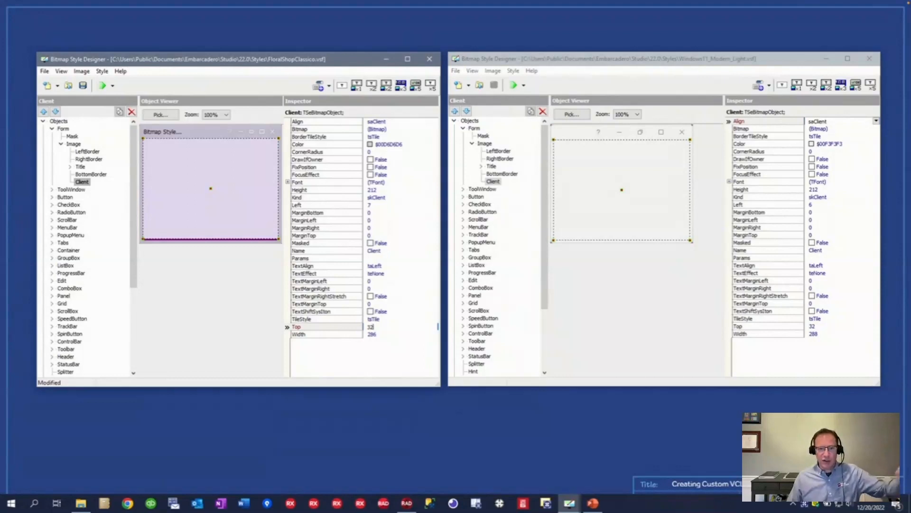
{"action": "key", "text": "Return"}
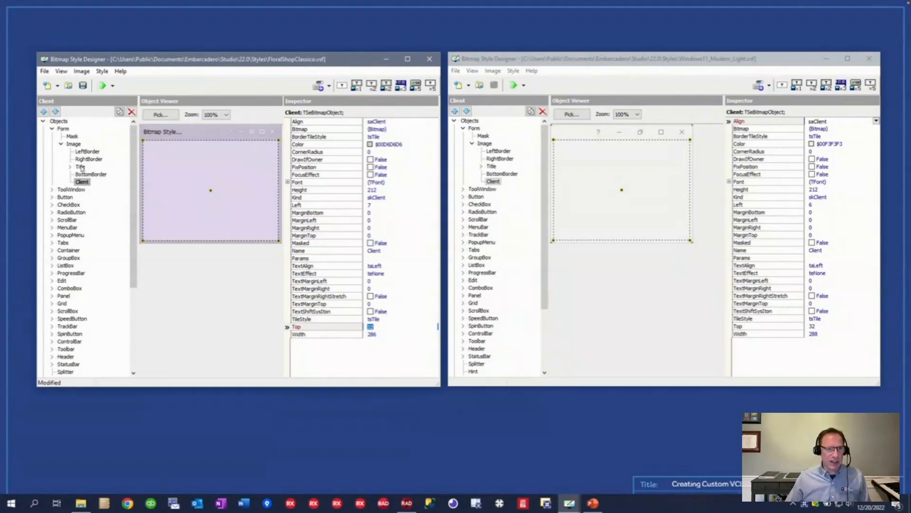
Step: Compare the Title Caption objects in both styles, set Floral Shop Classico's Caption height to 31, and readjust it to 30
{"action": "left_click", "coordinate": [70, 166]}
{"action": "left_click", "coordinate": [79, 167]}
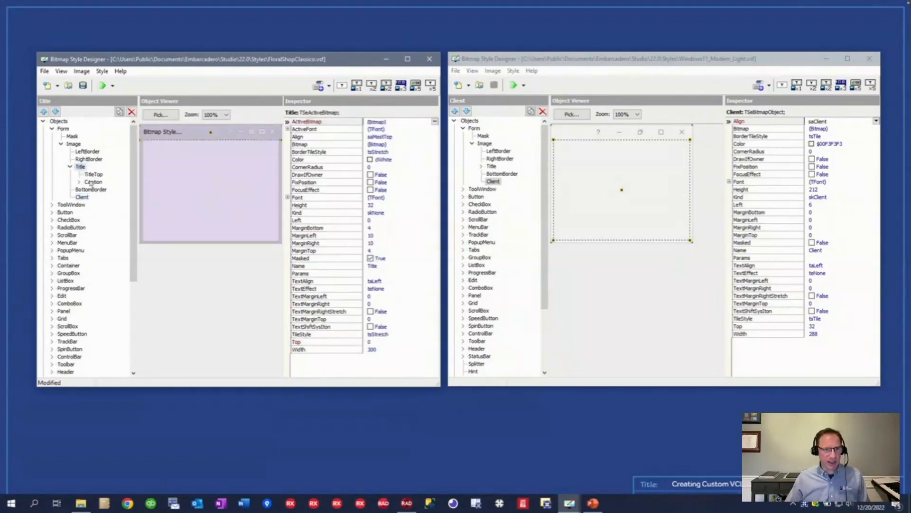
{"action": "left_click", "coordinate": [93, 182]}
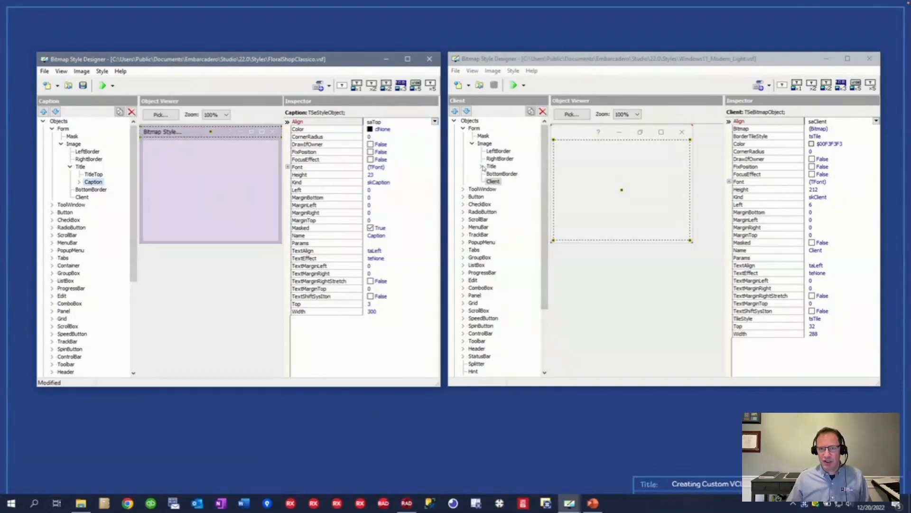
{"action": "left_click", "coordinate": [482, 167]}
{"action": "left_click", "coordinate": [503, 181]}
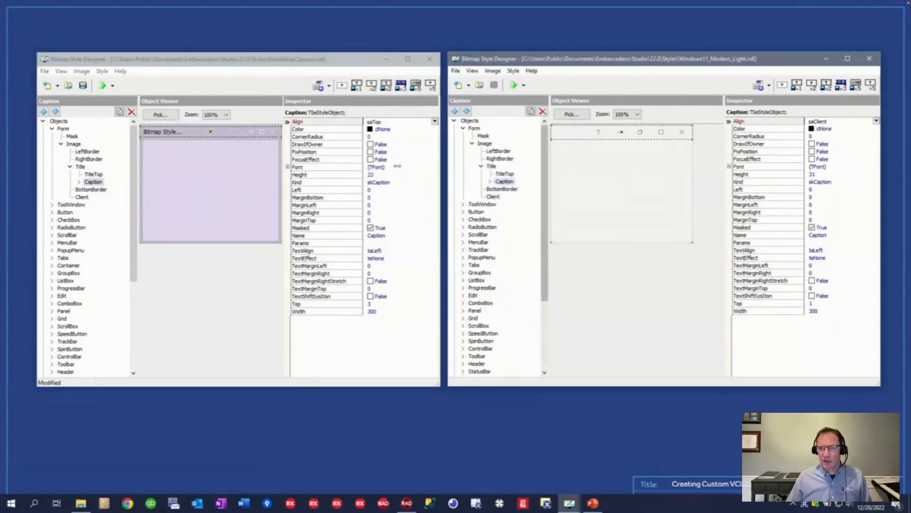
{"action": "left_click", "coordinate": [377, 175]}
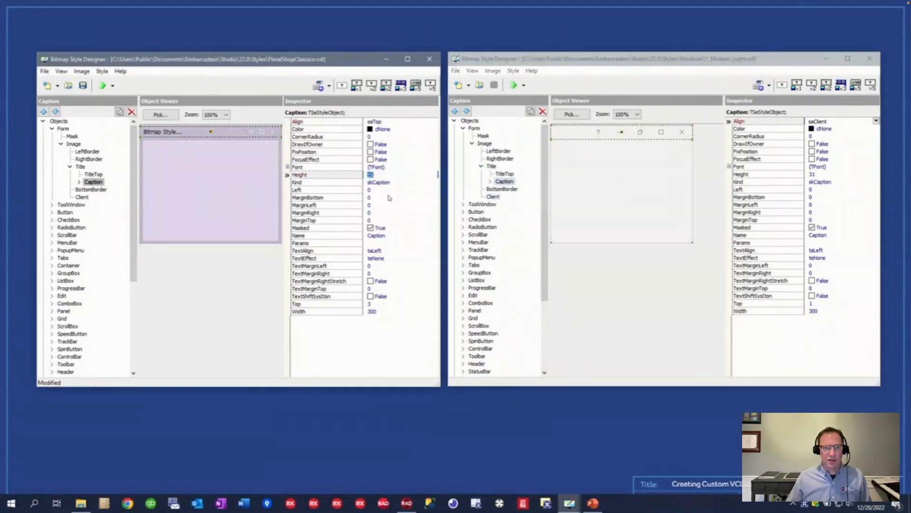
{"action": "type", "text": "31"}
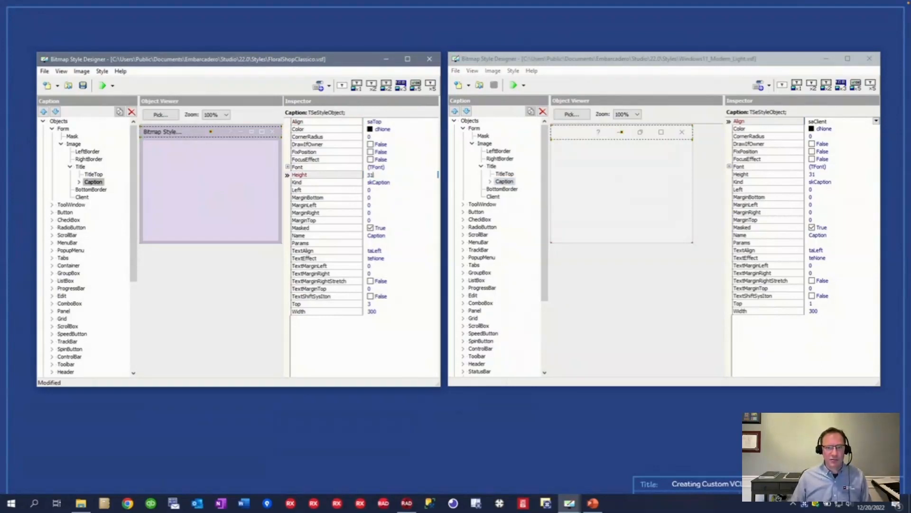
{"action": "key", "text": "Return"}
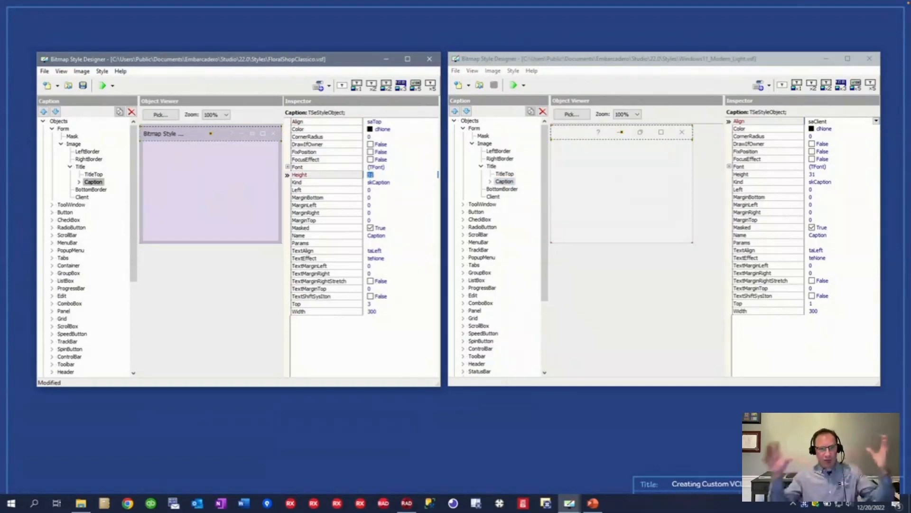
{"action": "left_click", "coordinate": [378, 175]}
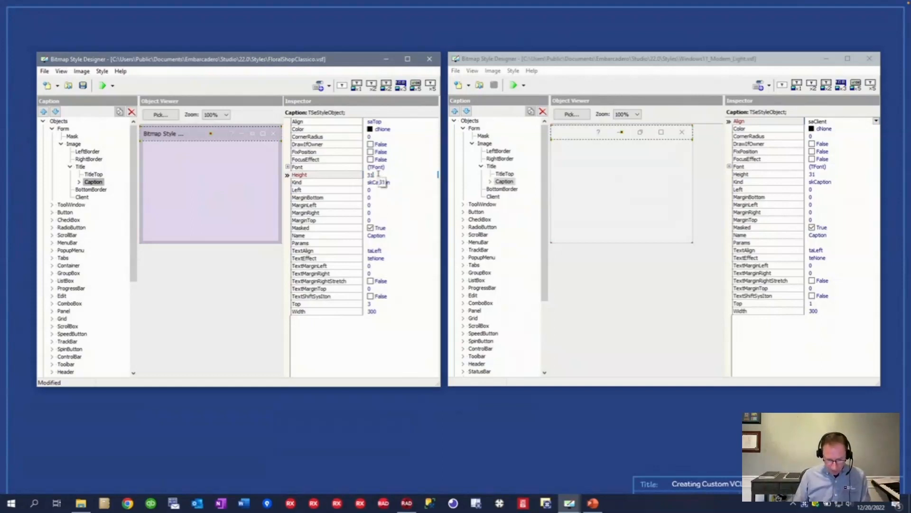
{"action": "double_click", "coordinate": [379, 175]}
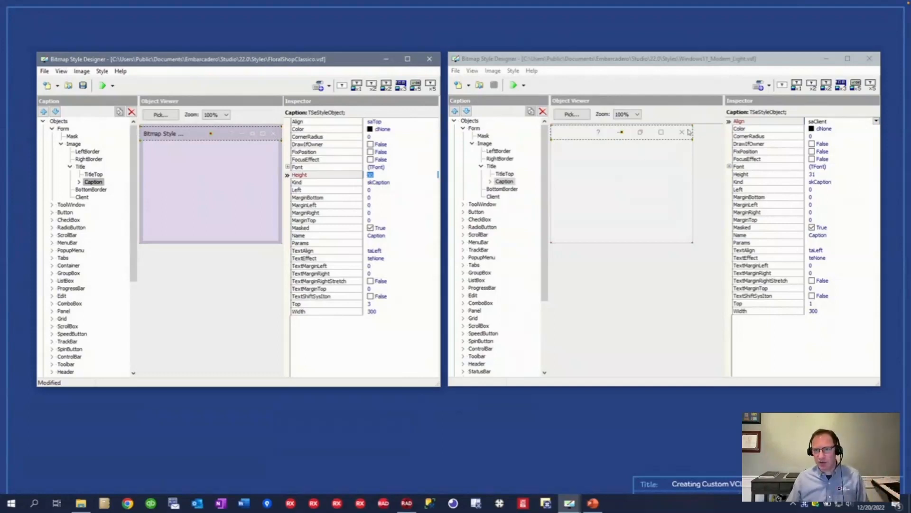
Step: Expand Floral Shop Classico's Caption object and examine its CaptionLeft, btnSysMenu and sysButtons elements, listing the individual system buttons
{"action": "left_click", "coordinate": [79, 183]}
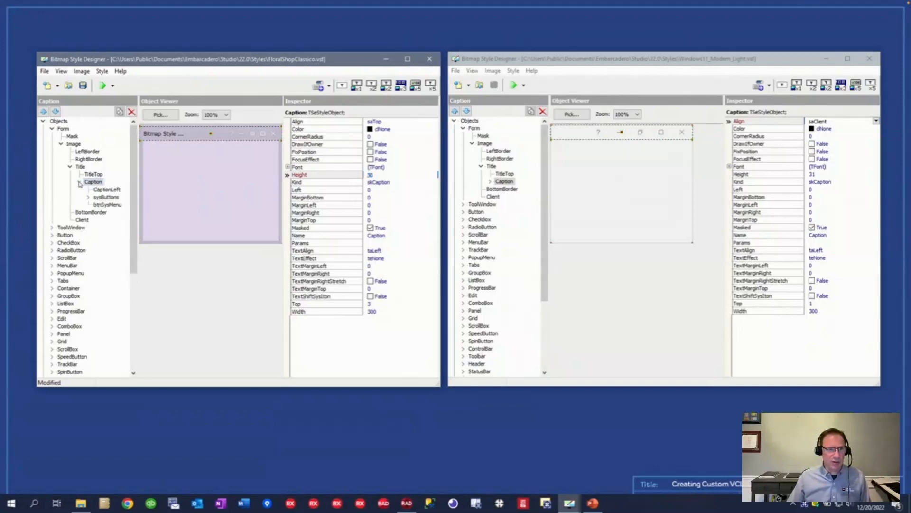
{"action": "left_click", "coordinate": [106, 190]}
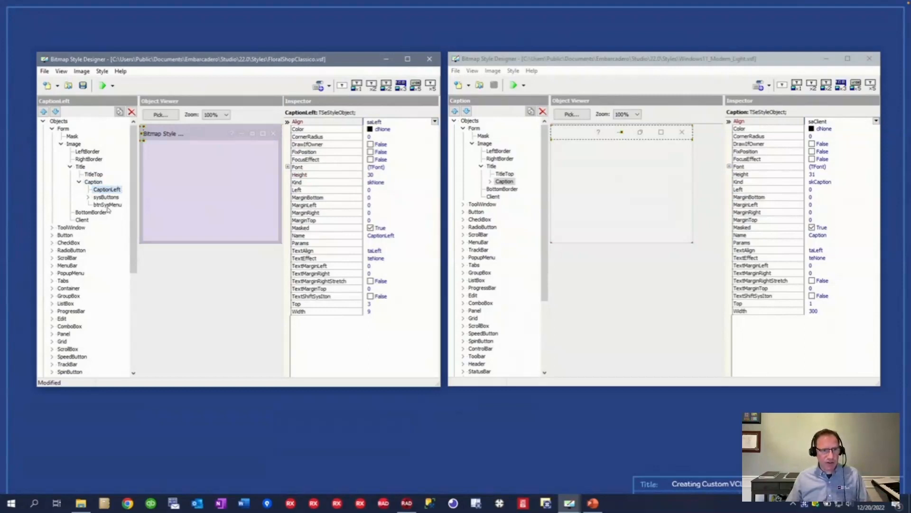
{"action": "left_click", "coordinate": [107, 205]}
{"action": "left_click", "coordinate": [105, 197]}
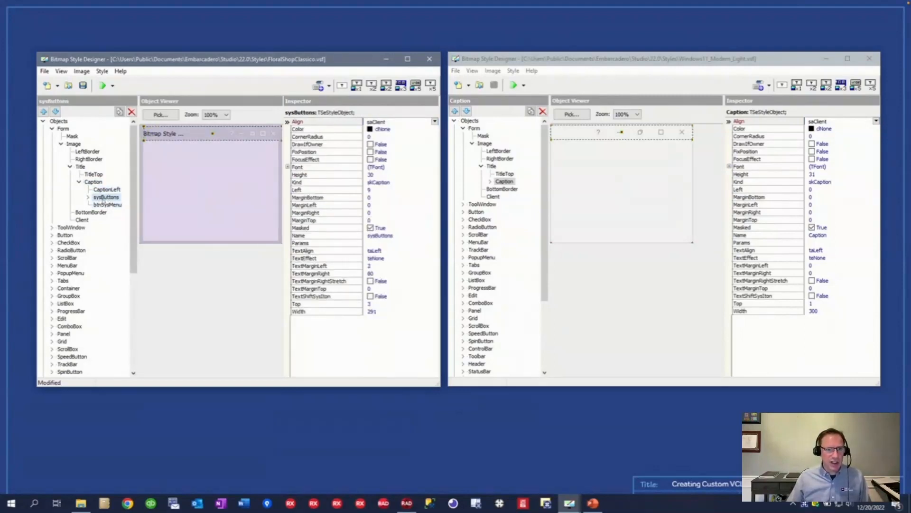
{"action": "left_click", "coordinate": [88, 197]}
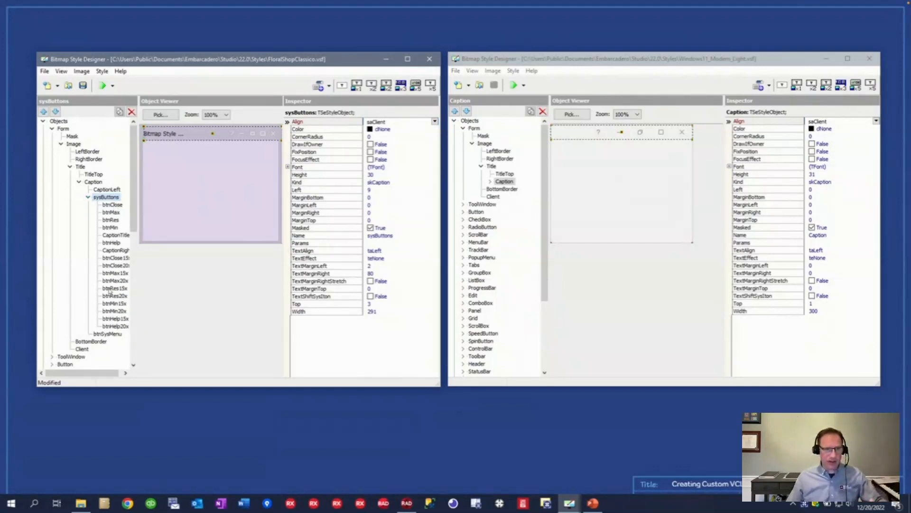
Step: Examine the region assigned to Floral Shop Classico's btnClose Bitmap property in an enlarged bitmap view at 400% zoom, and close it unchanged
{"action": "left_click", "coordinate": [113, 205]}
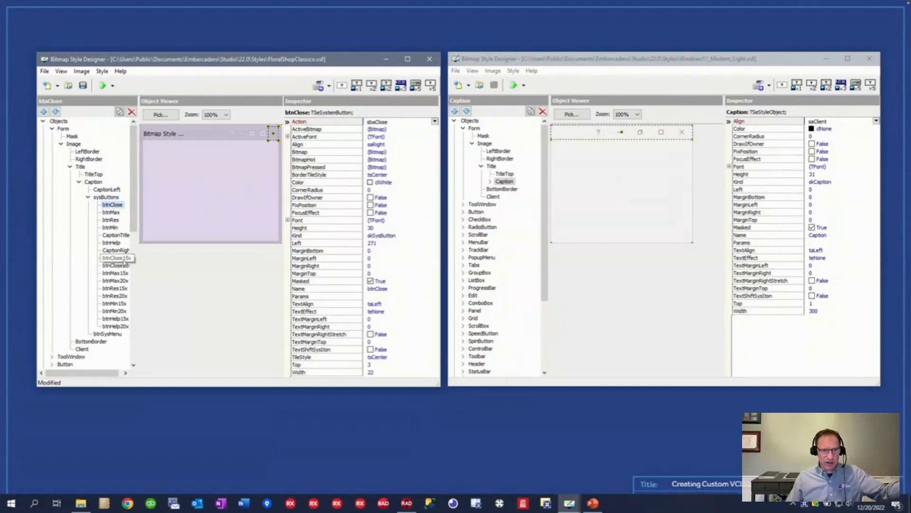
{"action": "left_click_drag", "start_coordinate": [135, 261], "coordinate": [151, 258]}
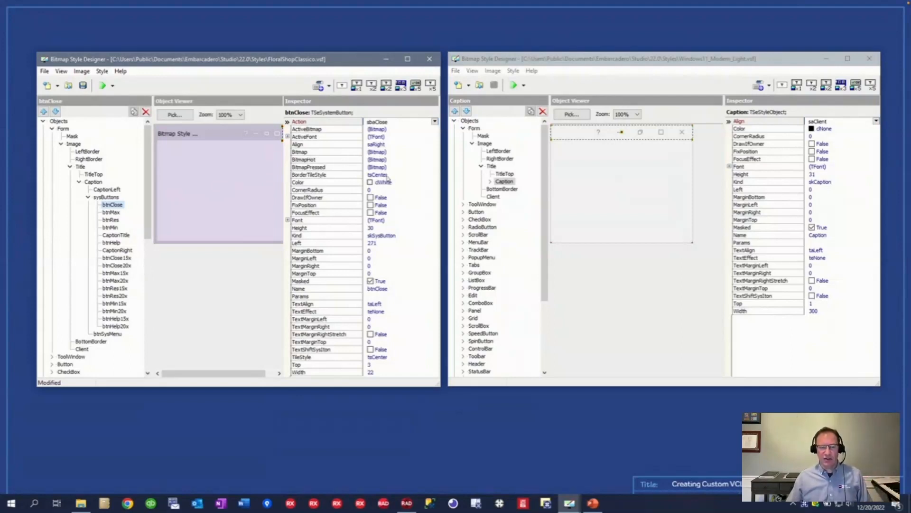
{"action": "left_click", "coordinate": [385, 152]}
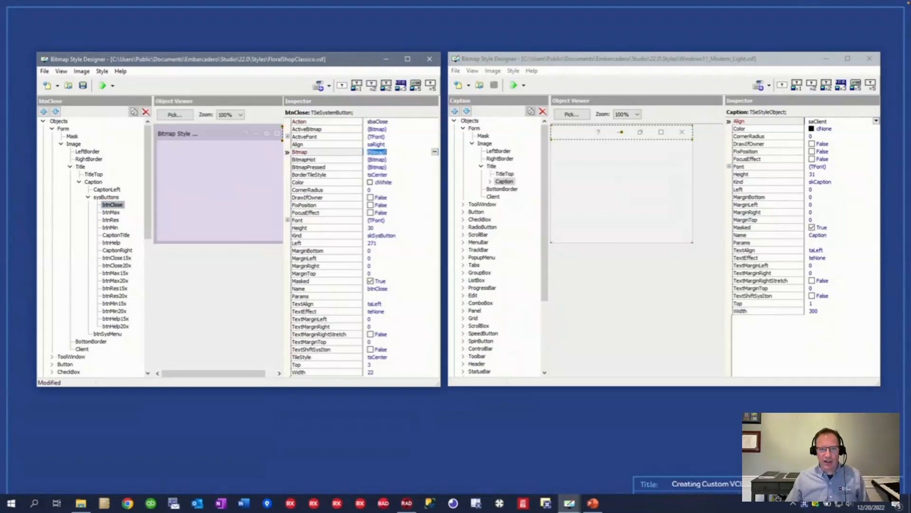
{"action": "double_click", "coordinate": [380, 151]}
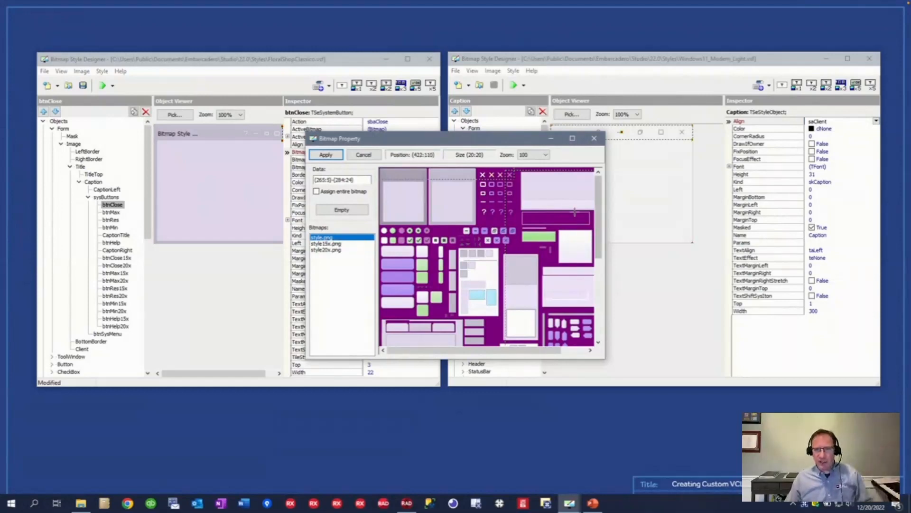
{"action": "left_click", "coordinate": [545, 154]}
{"action": "left_click", "coordinate": [530, 181]}
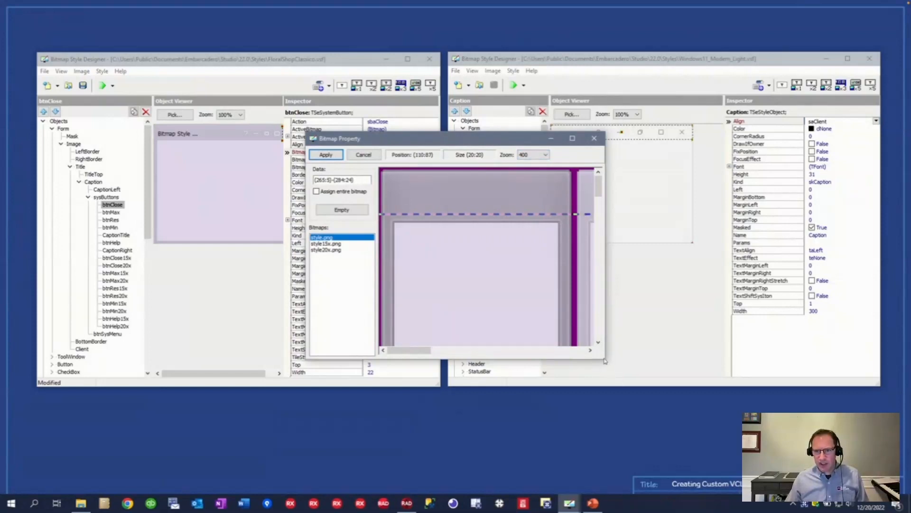
{"action": "left_click_drag", "start_coordinate": [605, 362], "coordinate": [840, 470]}
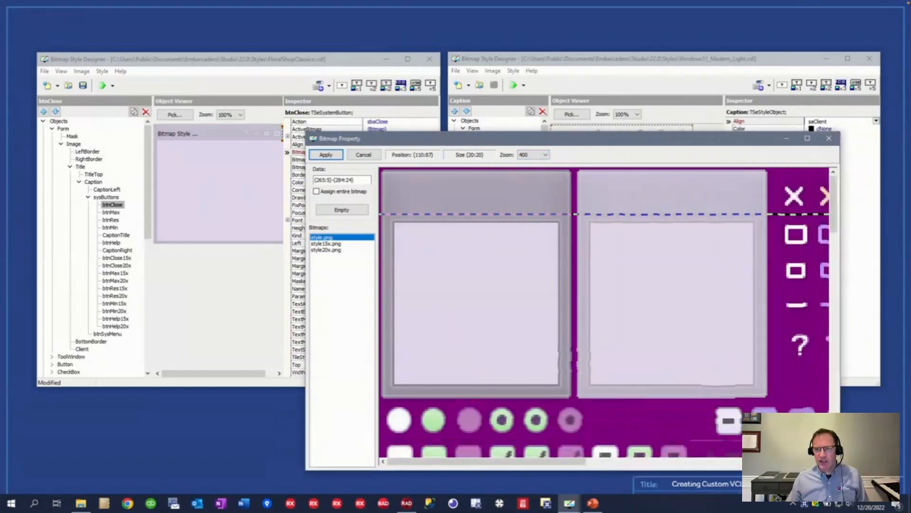
{"action": "left_click_drag", "start_coordinate": [546, 461], "coordinate": [671, 461]}
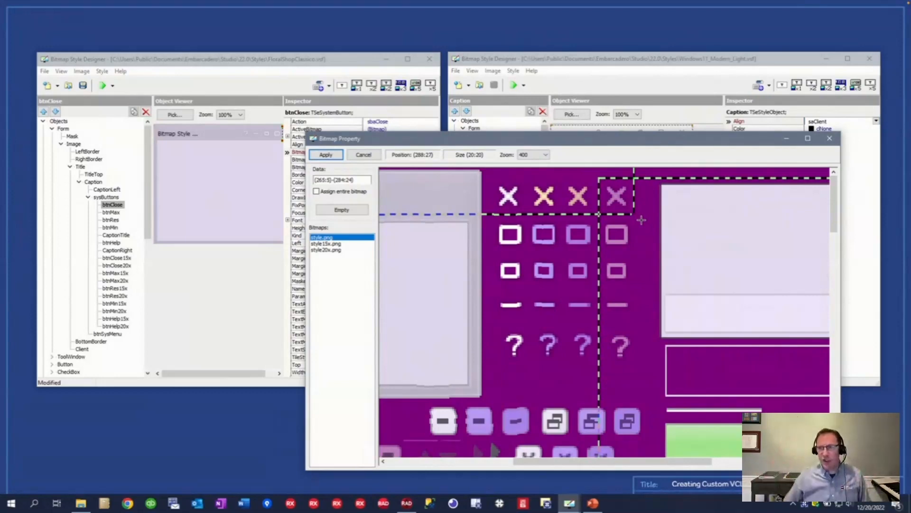
{"action": "left_click", "coordinate": [830, 138]}
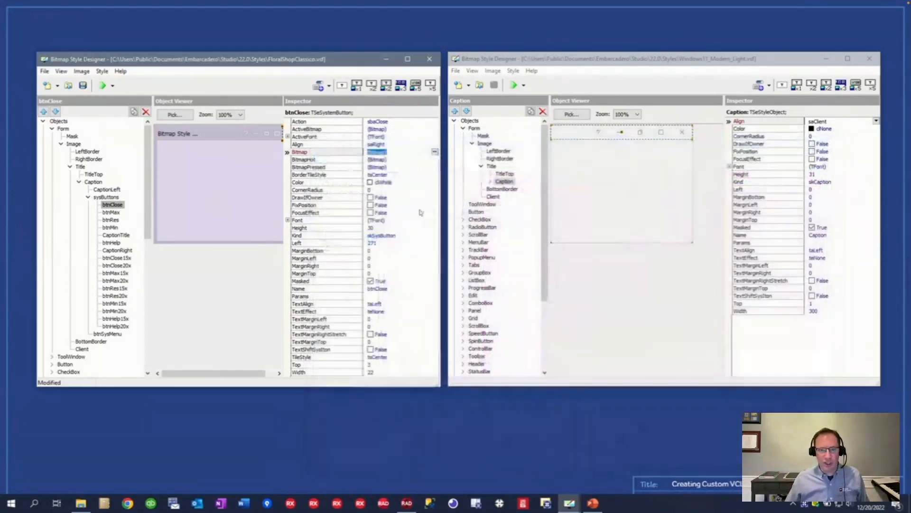
Step: Examine the region assigned to btnClose's BitmapHot property among the close button images, and cancel without applying
{"action": "double_click", "coordinate": [380, 160]}
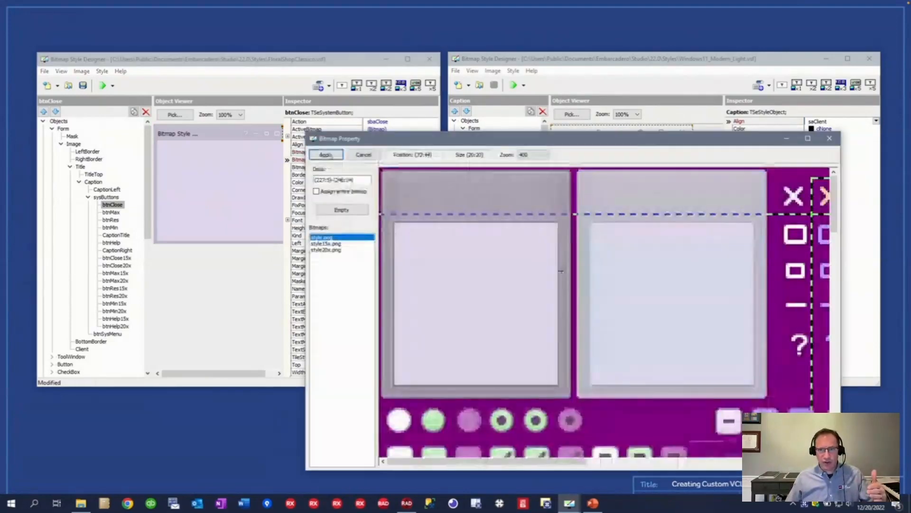
{"action": "left_click_drag", "start_coordinate": [569, 460], "coordinate": [625, 461]}
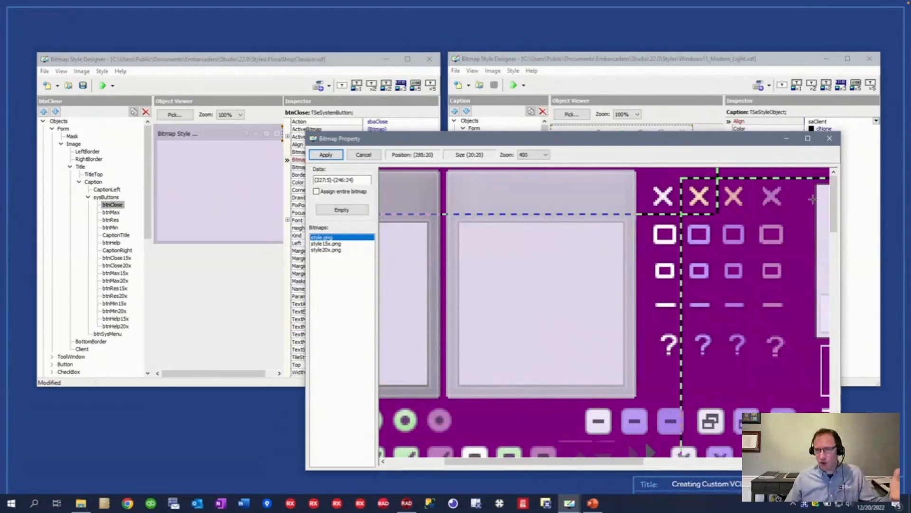
{"action": "left_click", "coordinate": [363, 153]}
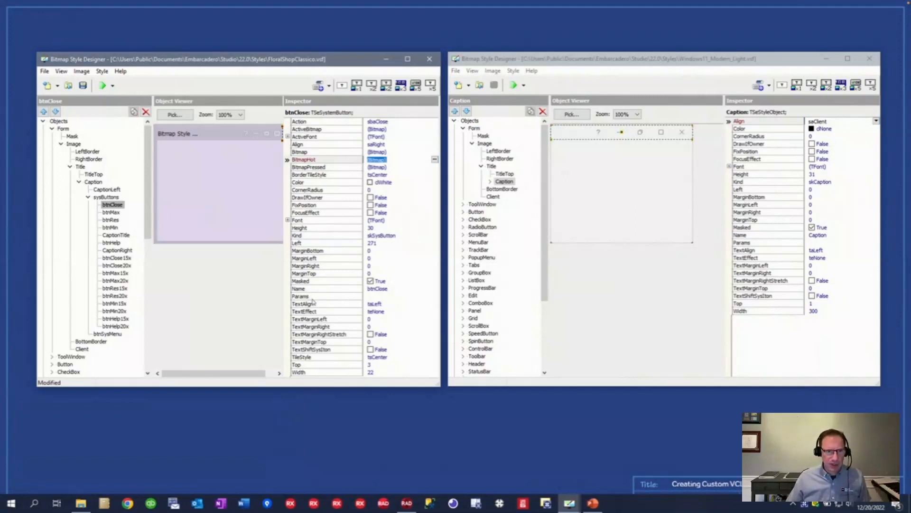
Step: Set the width of Floral Shop Classico's btnClose to 46
{"action": "left_click_drag", "start_coordinate": [366, 386], "coordinate": [367, 404]}
{"action": "left_click", "coordinate": [378, 372]}
{"action": "type", "text": "46"}
{"action": "key", "text": "Return"}
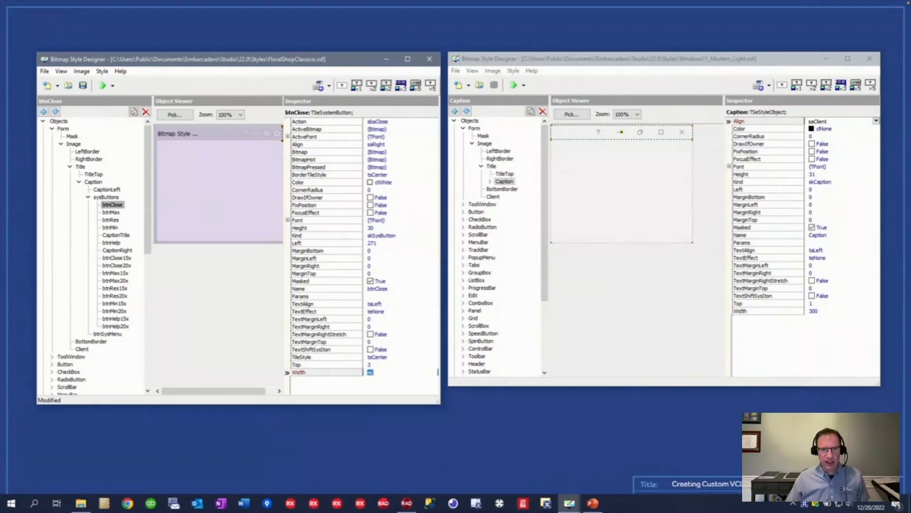
Step: Consult Windows11_Modern_Light's btnClose, set Floral Shop Classico's btnClose left to 254, and widen the window to show the full form preview
{"action": "left_click", "coordinate": [490, 183]}
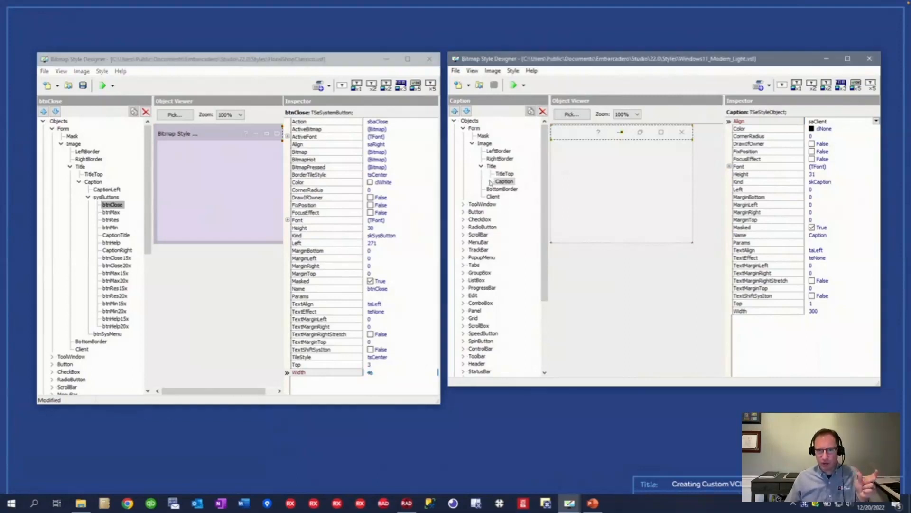
{"action": "left_click", "coordinate": [524, 205]}
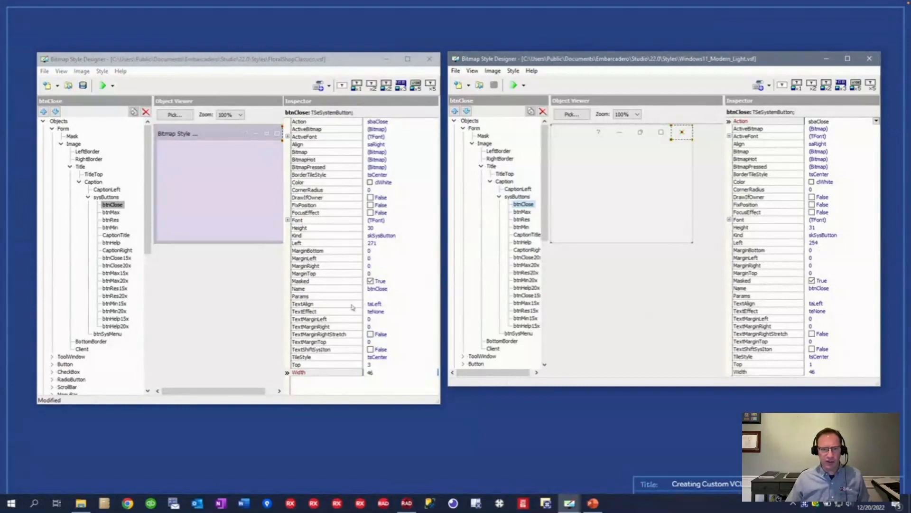
{"action": "left_click", "coordinate": [369, 243]}
{"action": "type", "text": "254"}
{"action": "key", "text": "Return"}
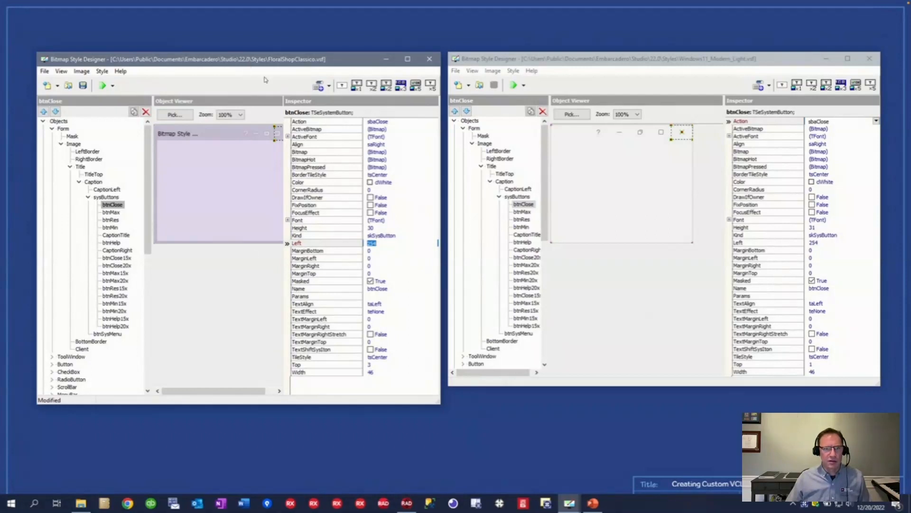
{"action": "left_click_drag", "start_coordinate": [440, 168], "coordinate": [459, 170]}
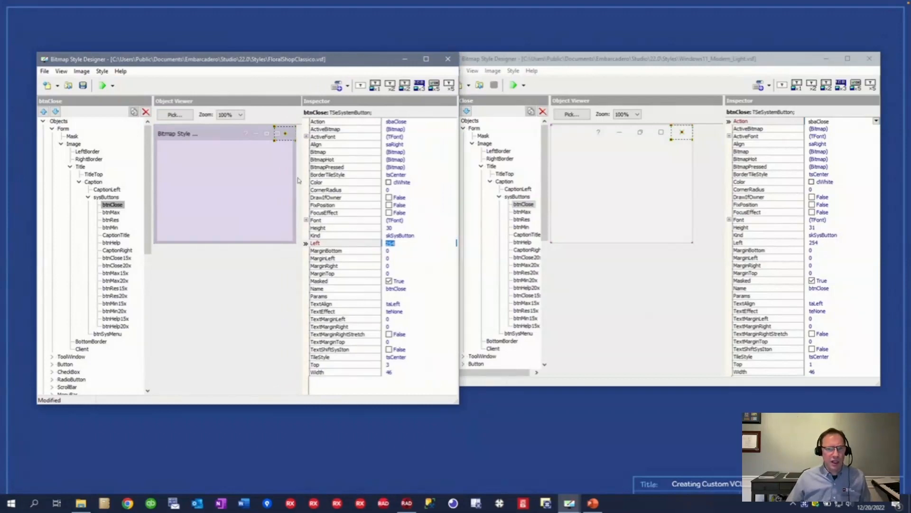
Step: Compare btnMax in both styles and set Floral Shop Classico's btnMax width to 46 and left to 210
{"action": "left_click", "coordinate": [111, 212]}
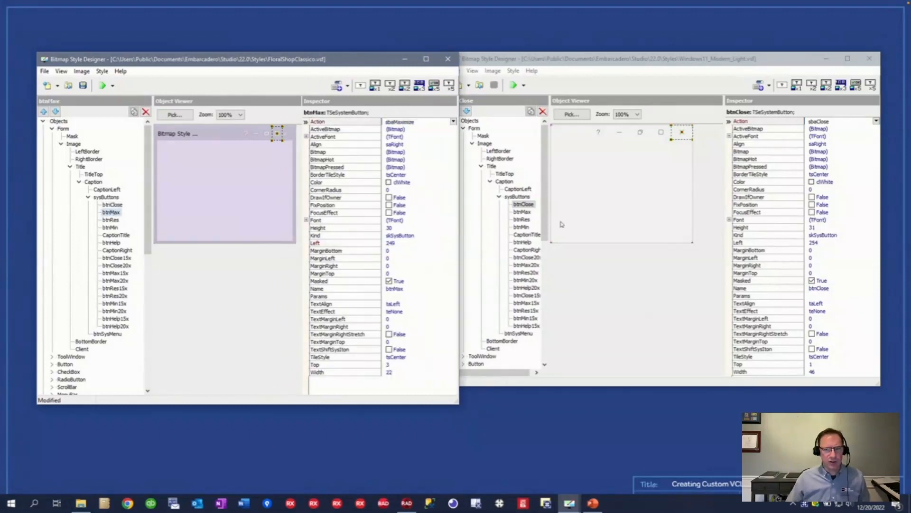
{"action": "left_click", "coordinate": [522, 212]}
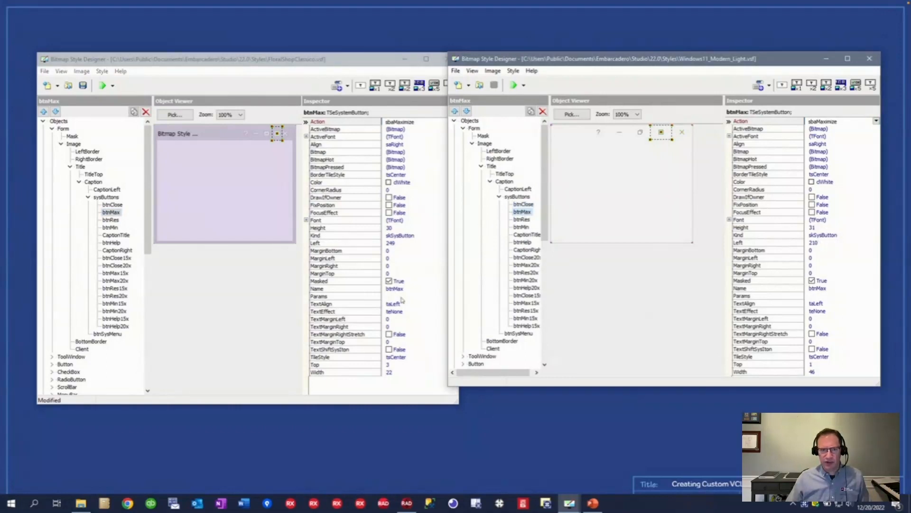
{"action": "left_click", "coordinate": [398, 373]}
{"action": "type", "text": "46"}
{"action": "key", "text": "Return"}
{"action": "left_click", "coordinate": [399, 243]}
{"action": "type", "text": "2"}
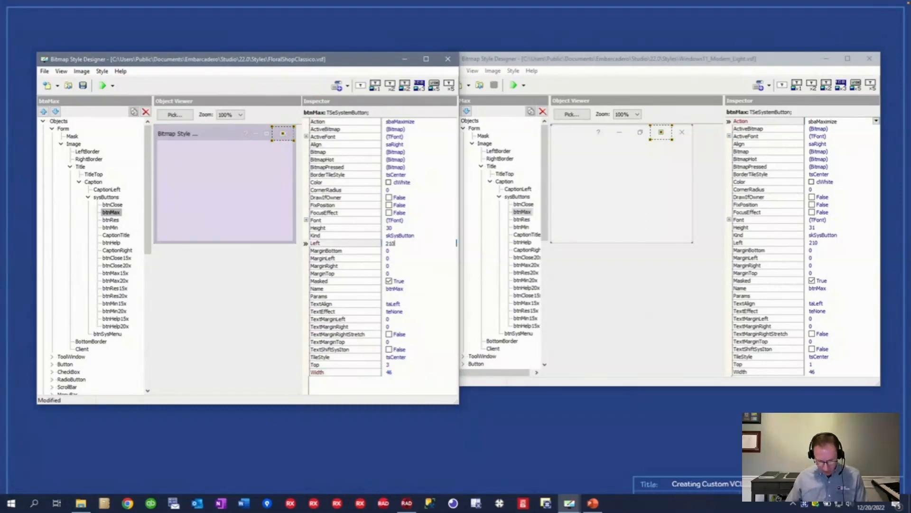
{"action": "type", "text": "10"}
{"action": "key", "text": "Return"}
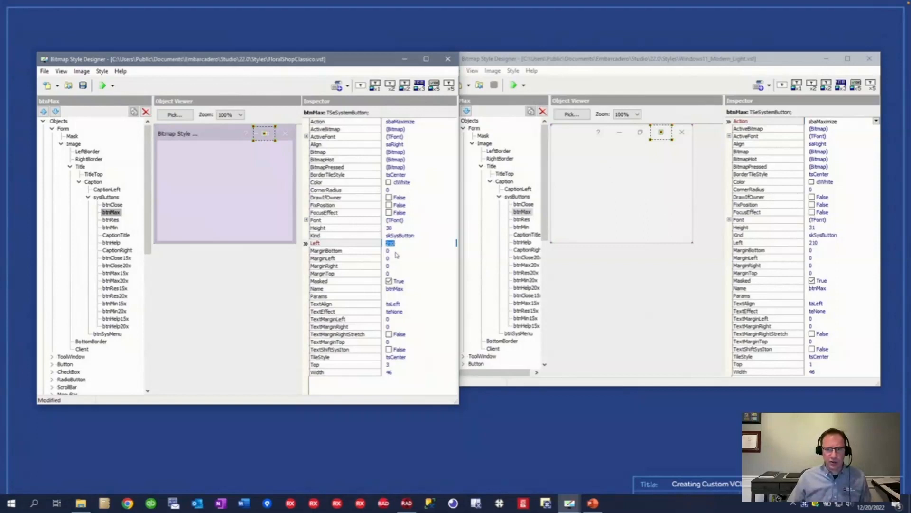
Step: Compare btnRes in both styles and set Floral Shop Classico's btnRes width to 46 and left to 166
{"action": "left_click", "coordinate": [114, 221]}
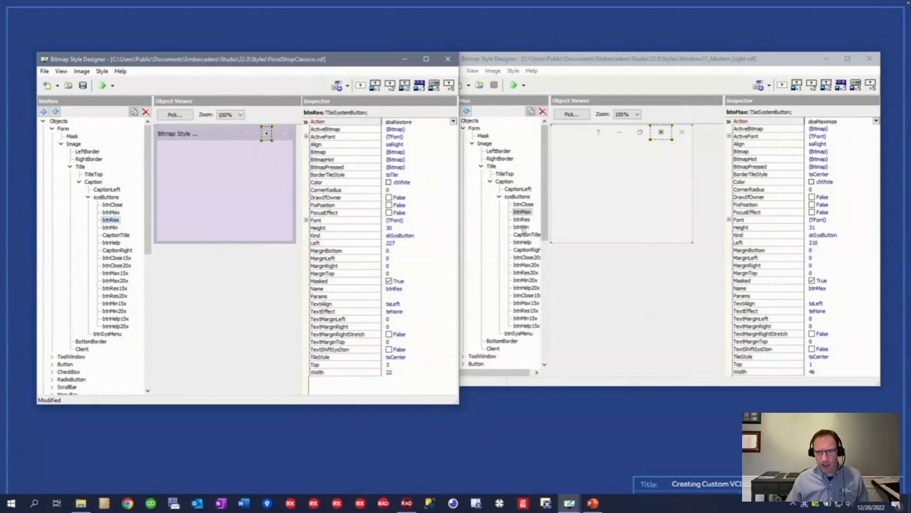
{"action": "left_click", "coordinate": [522, 220]}
{"action": "left_click", "coordinate": [397, 372]}
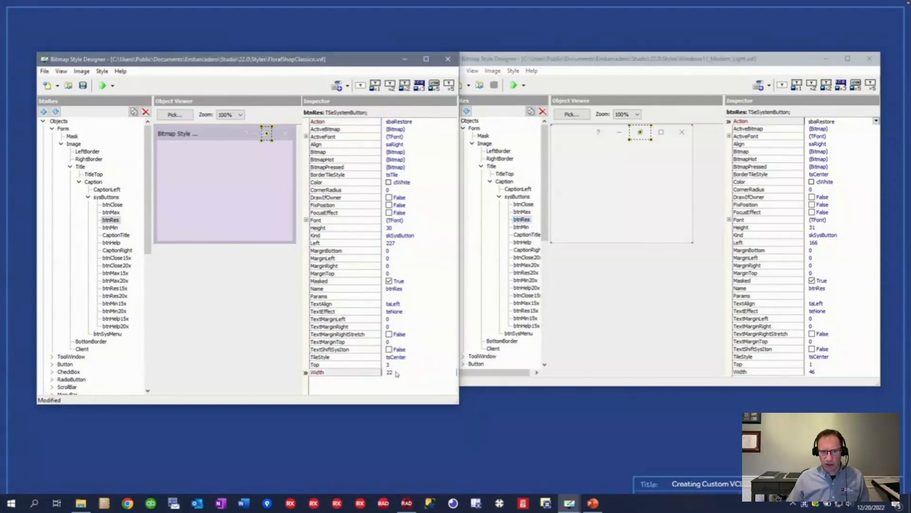
{"action": "type", "text": "46"}
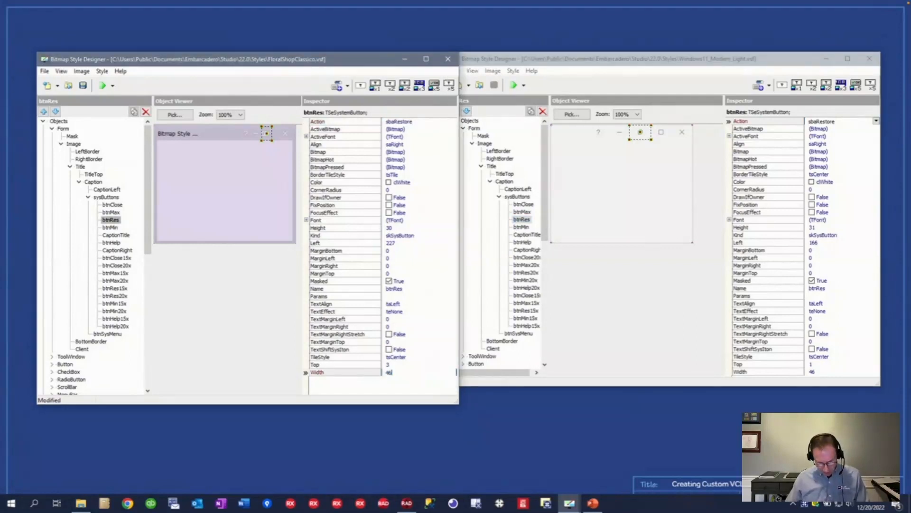
{"action": "key", "text": "Return"}
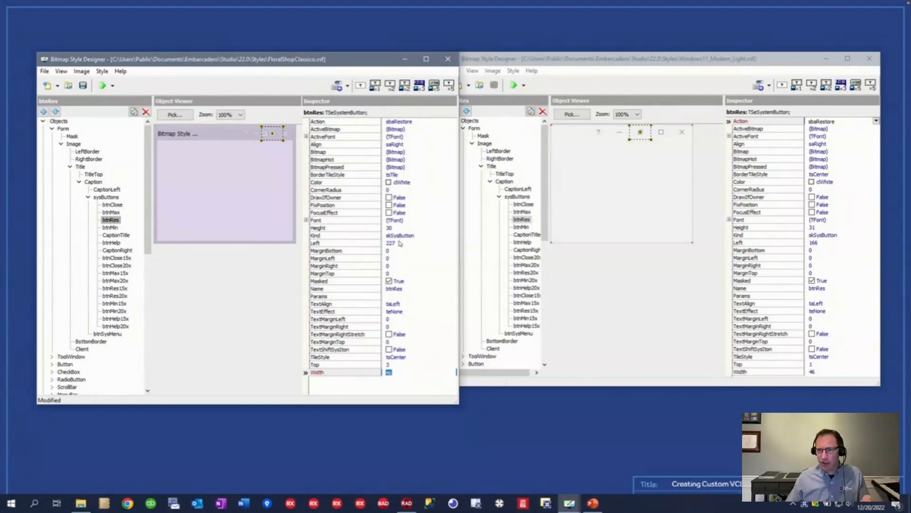
{"action": "left_click", "coordinate": [397, 243]}
{"action": "type", "text": "166"}
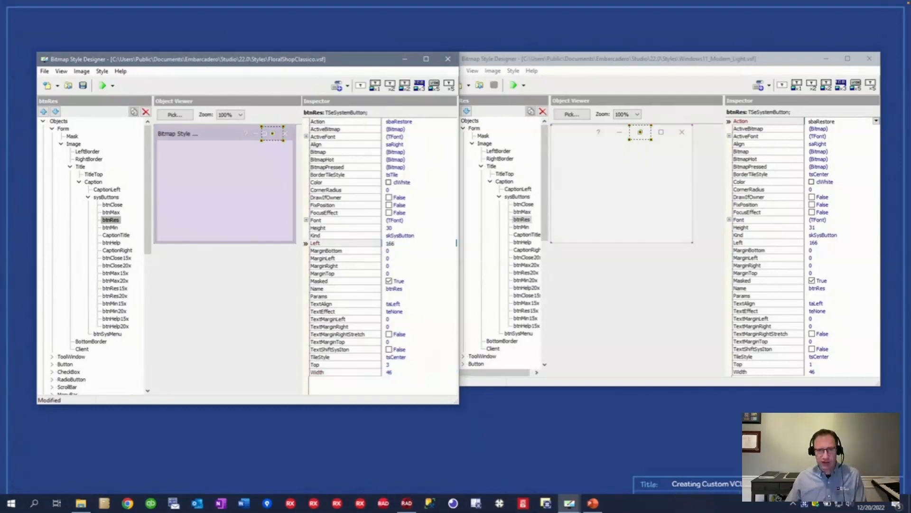
{"action": "key", "text": "Return"}
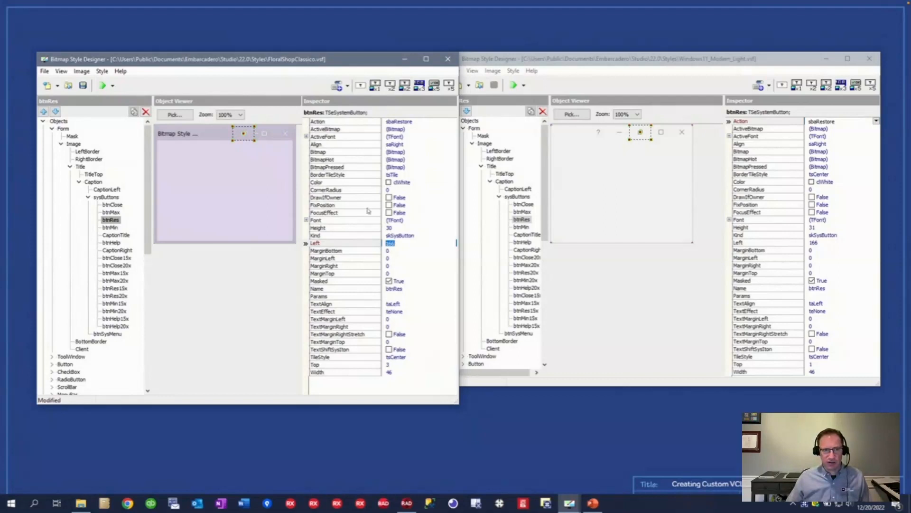
Step: Compare btnMin in both styles and set Floral Shop Classico's btnMin width to 46 and left to 122
{"action": "left_click", "coordinate": [110, 228]}
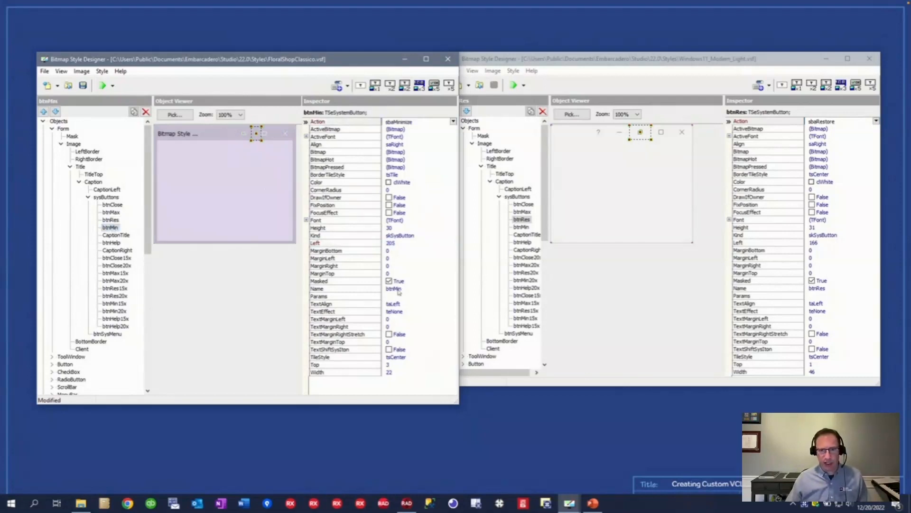
{"action": "left_click", "coordinate": [522, 227]}
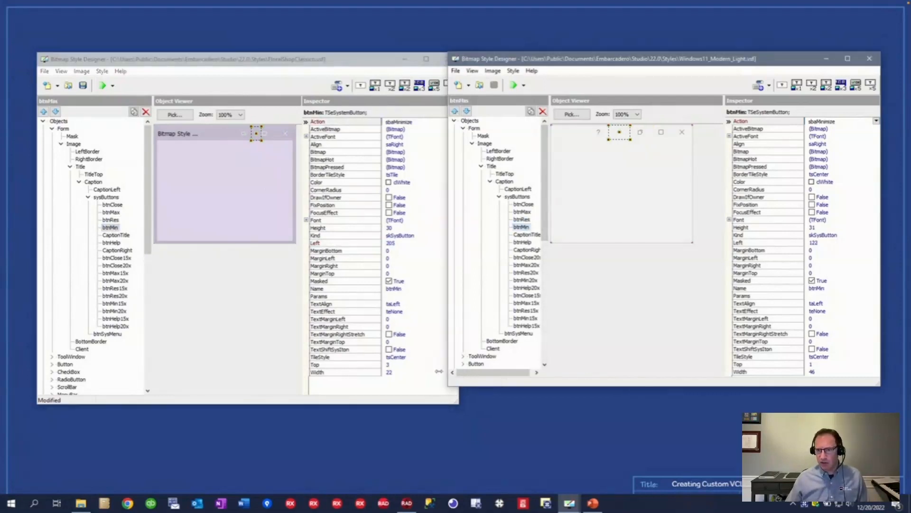
{"action": "left_click", "coordinate": [382, 373]}
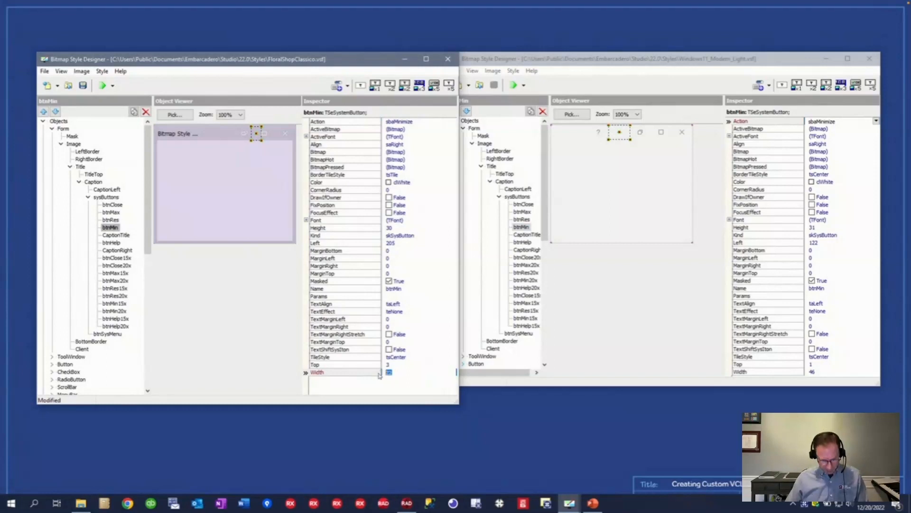
{"action": "type", "text": "46"}
{"action": "key", "text": "Return"}
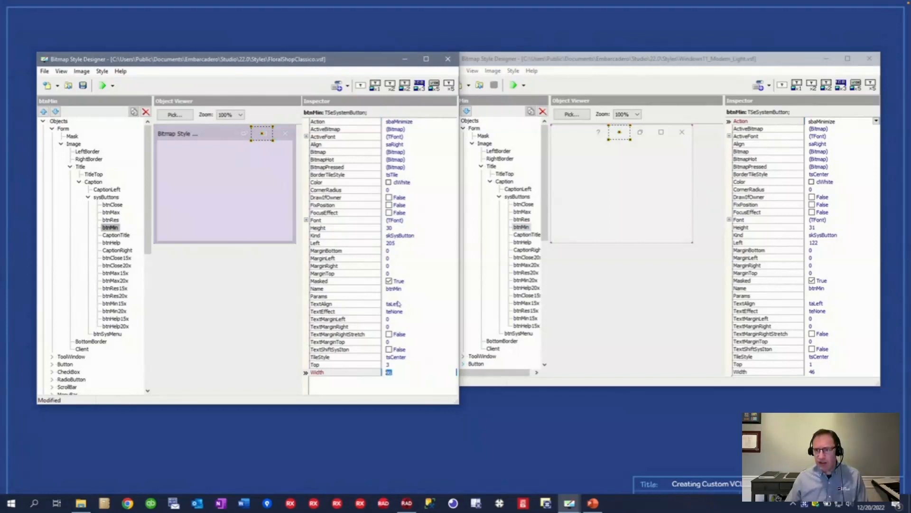
{"action": "left_click", "coordinate": [397, 244]}
{"action": "type", "text": "122"}
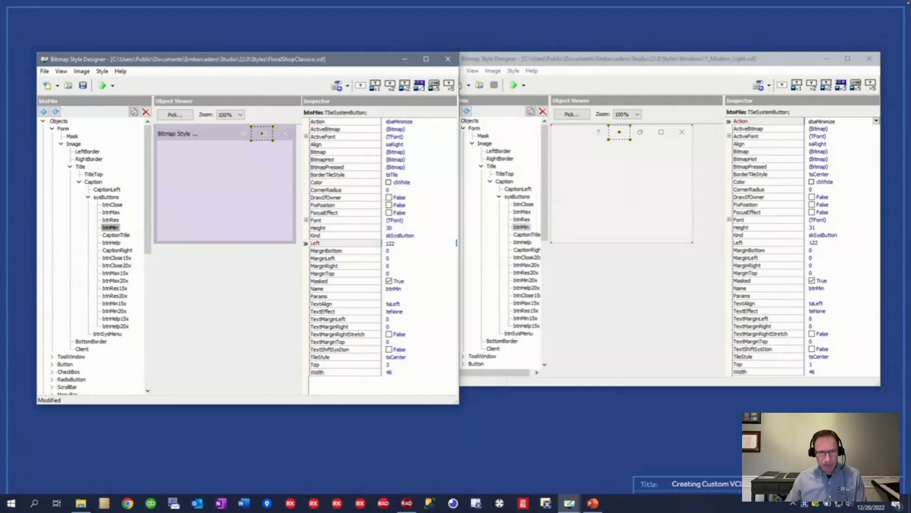
{"action": "key", "text": "Return"}
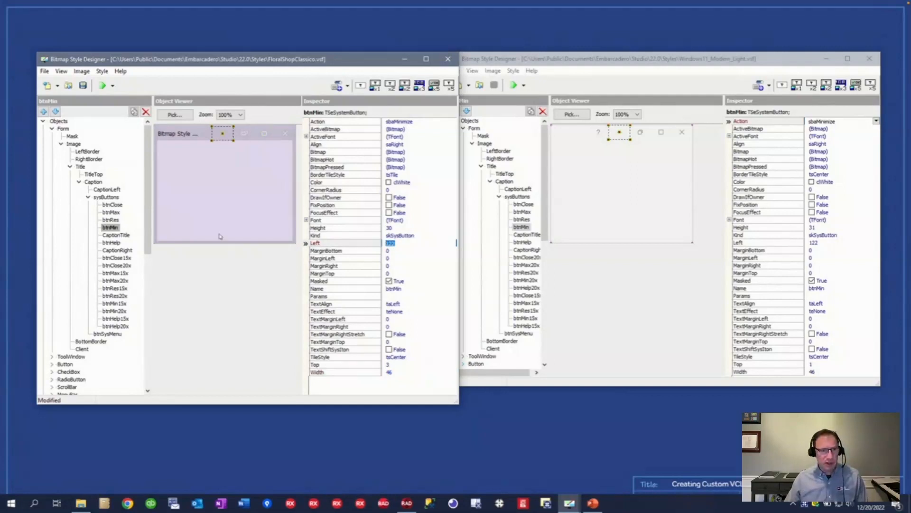
Step: Compare btnHelp in both styles and set Floral Shop Classico's btnHelp width to 46 and left to 78
{"action": "left_click", "coordinate": [116, 243]}
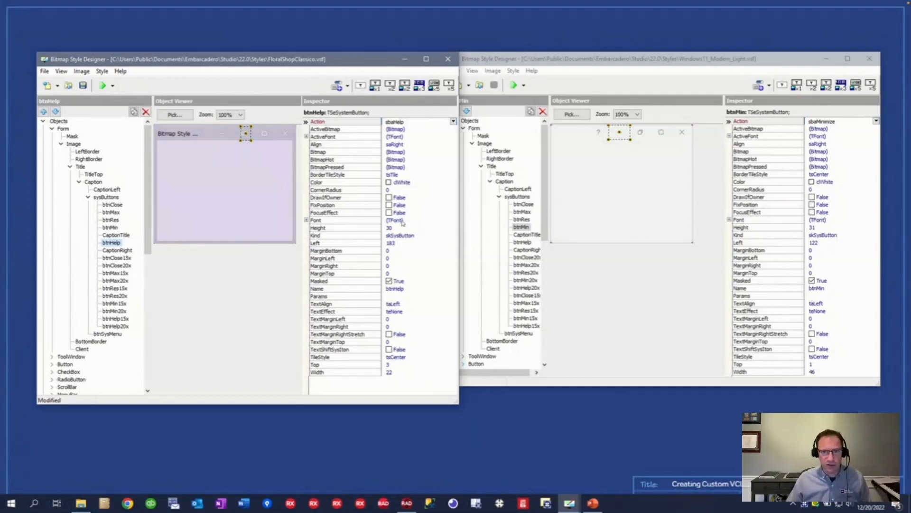
{"action": "left_click", "coordinate": [523, 243]}
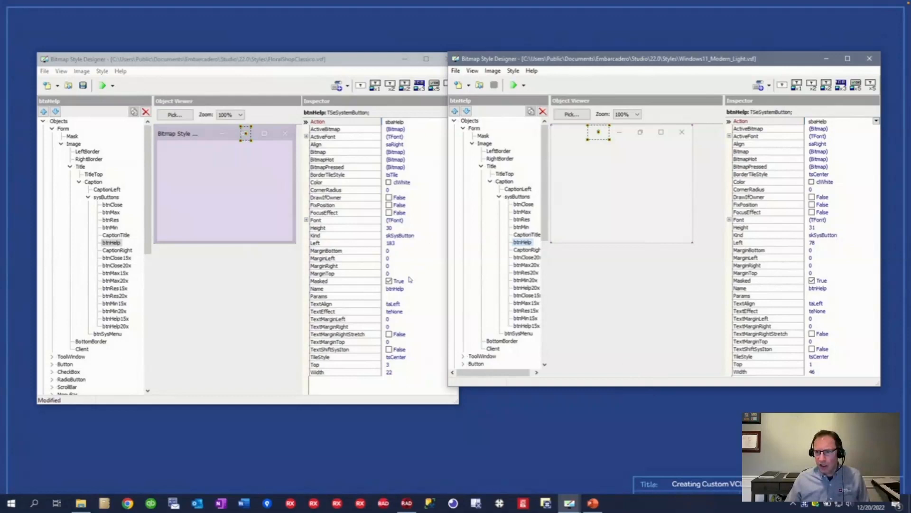
{"action": "left_click", "coordinate": [395, 374]}
{"action": "left_click", "coordinate": [396, 375]}
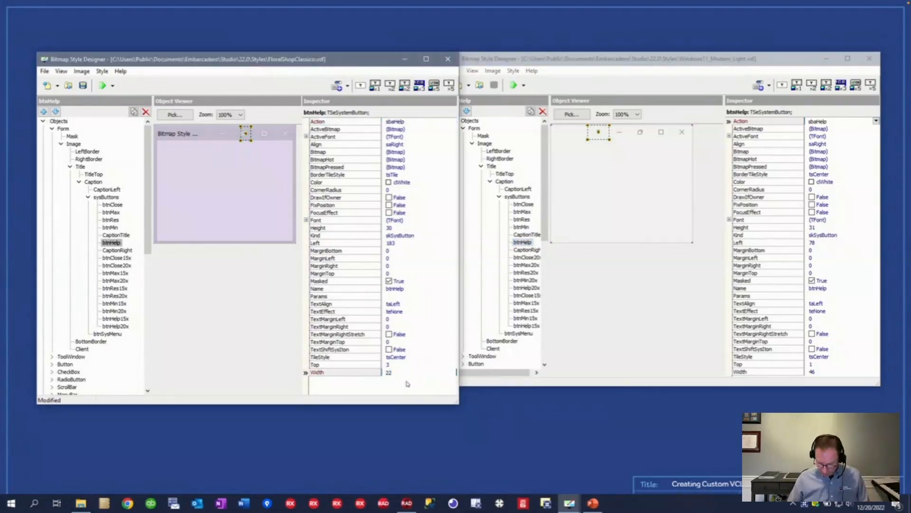
{"action": "type", "text": "46"}
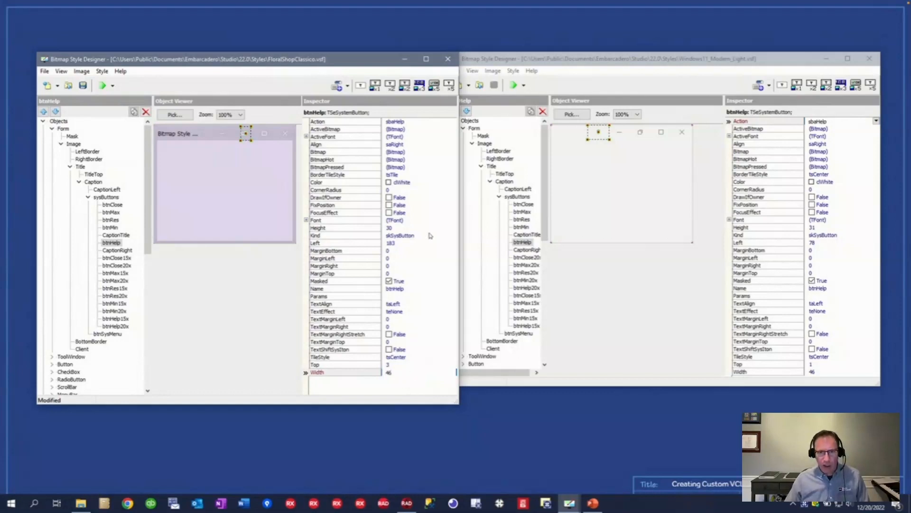
{"action": "left_click", "coordinate": [393, 243]}
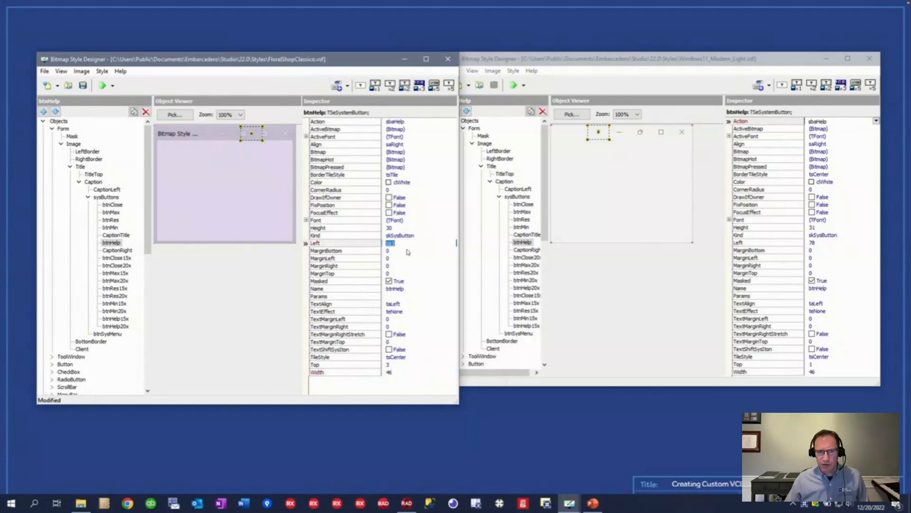
{"action": "type", "text": "78"}
{"action": "key", "text": "Return"}
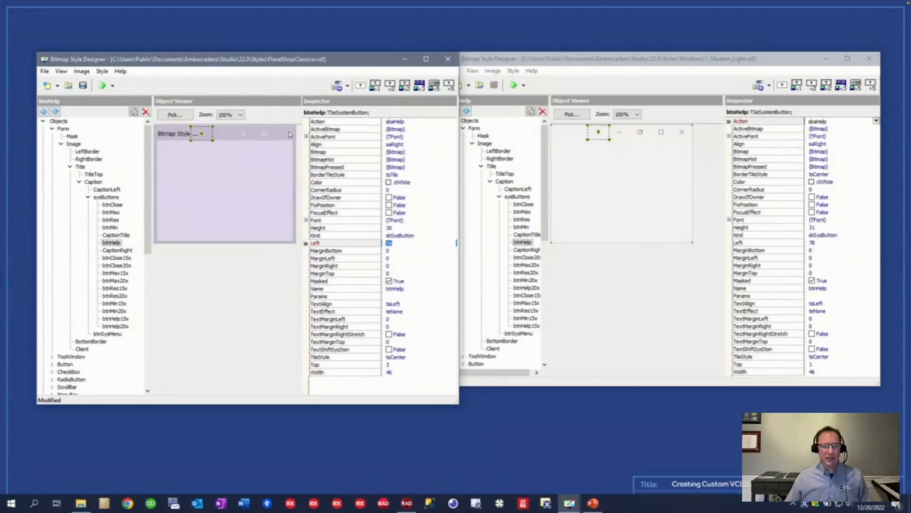
Step: Save the Floral Shop Classico style, preview it in the VCL Style Viewer, and close the preview
{"action": "left_click", "coordinate": [83, 86]}
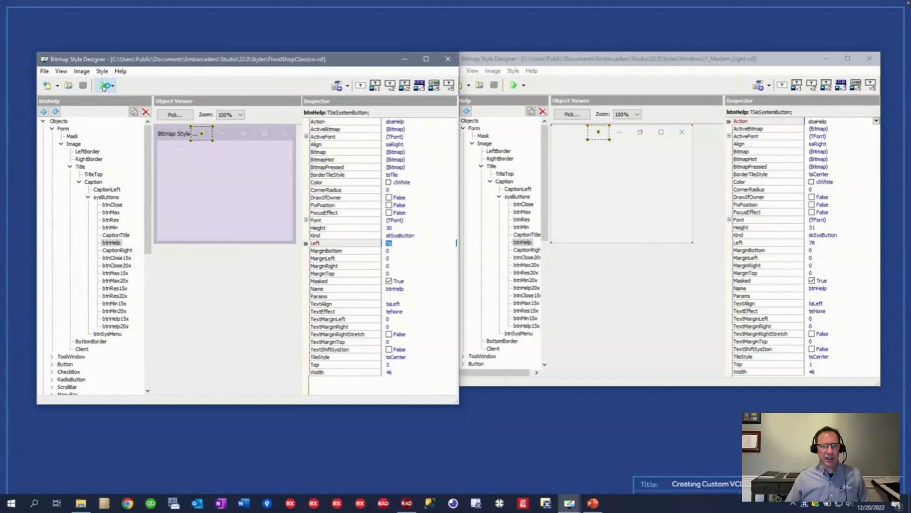
{"action": "left_click", "coordinate": [104, 86]}
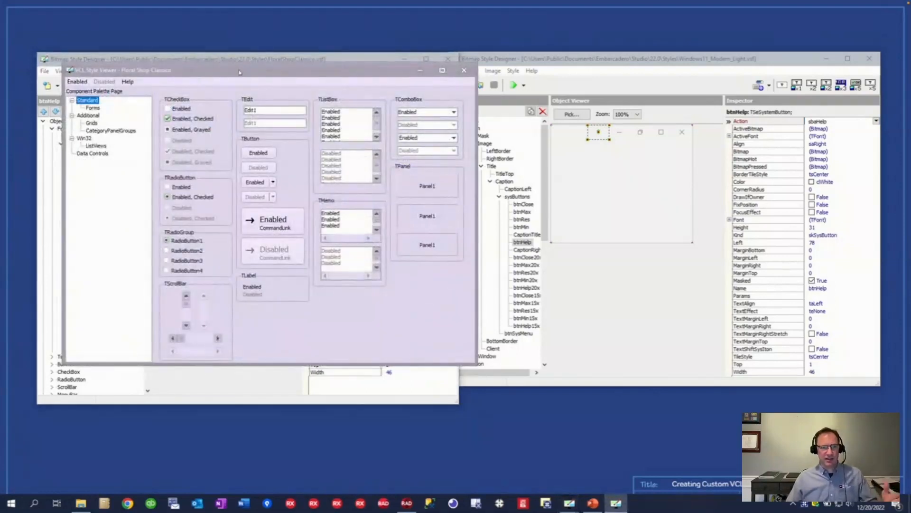
{"action": "left_click_drag", "start_coordinate": [341, 73], "coordinate": [445, 125]}
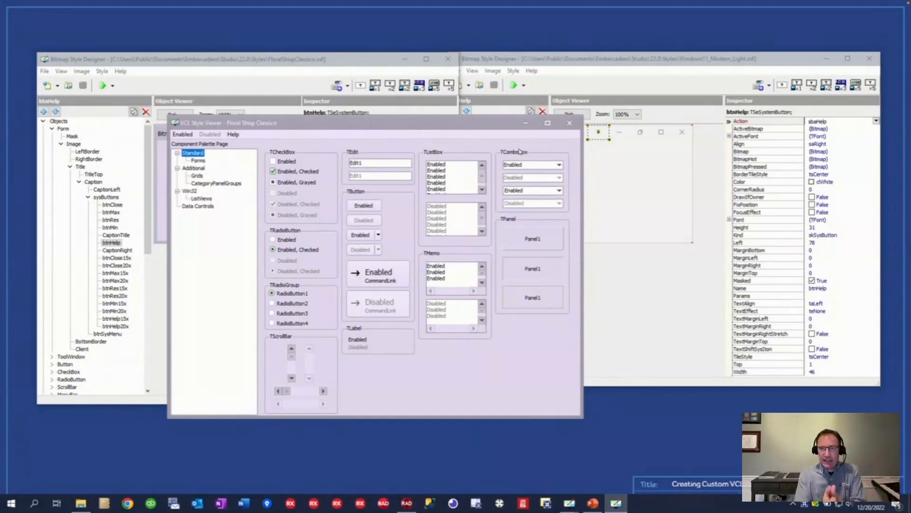
{"action": "left_click", "coordinate": [571, 125]}
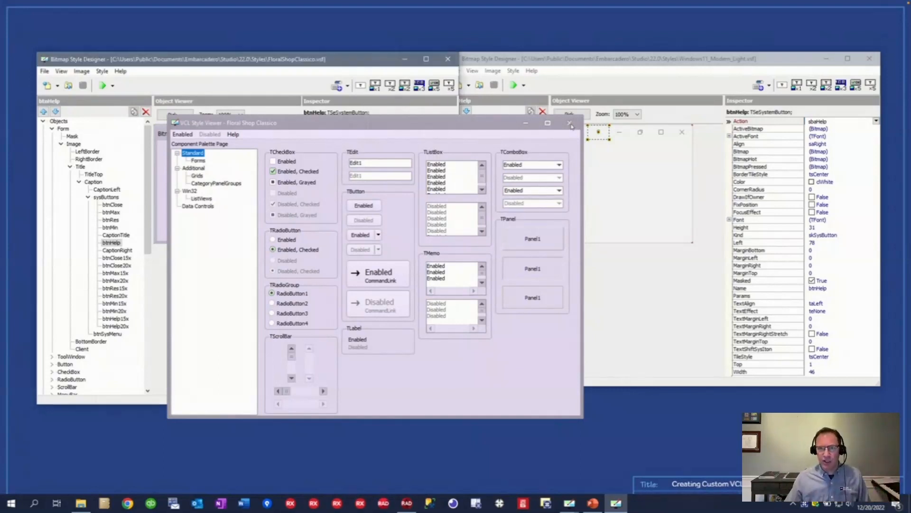
{"action": "left_click", "coordinate": [572, 126]}
Step: Examine the style15x.png region assigned to btnClose15x's Bitmap property, close without applying, and return to the presentation slides
{"action": "left_click", "coordinate": [116, 257]}
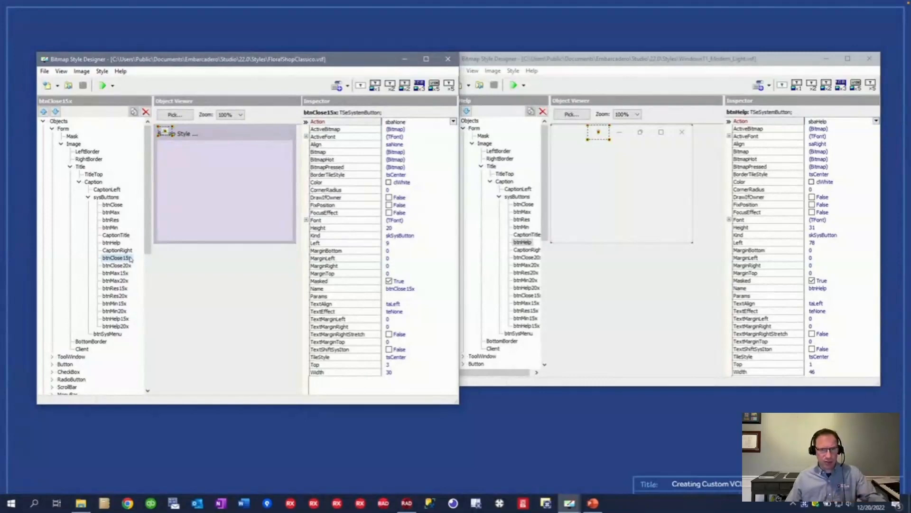
{"action": "double_click", "coordinate": [401, 153]}
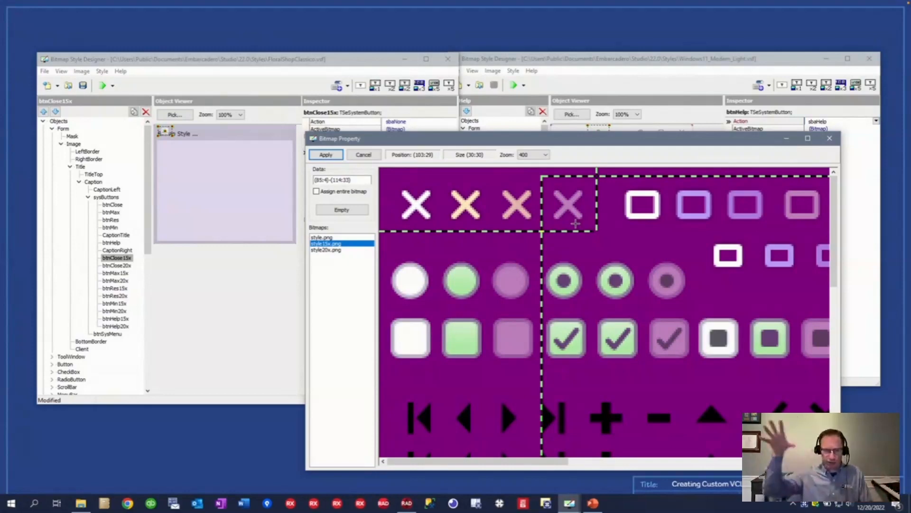
{"action": "left_click", "coordinate": [830, 138]}
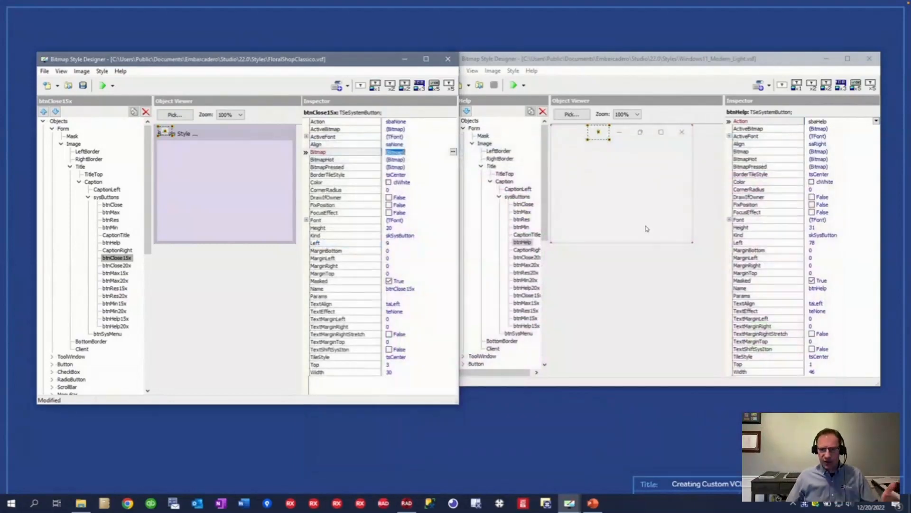
{"action": "left_click", "coordinate": [510, 435]}
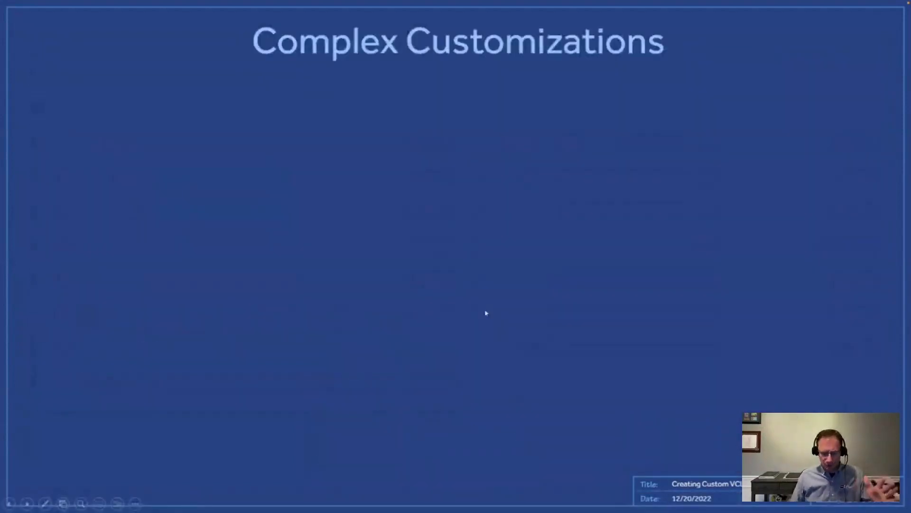